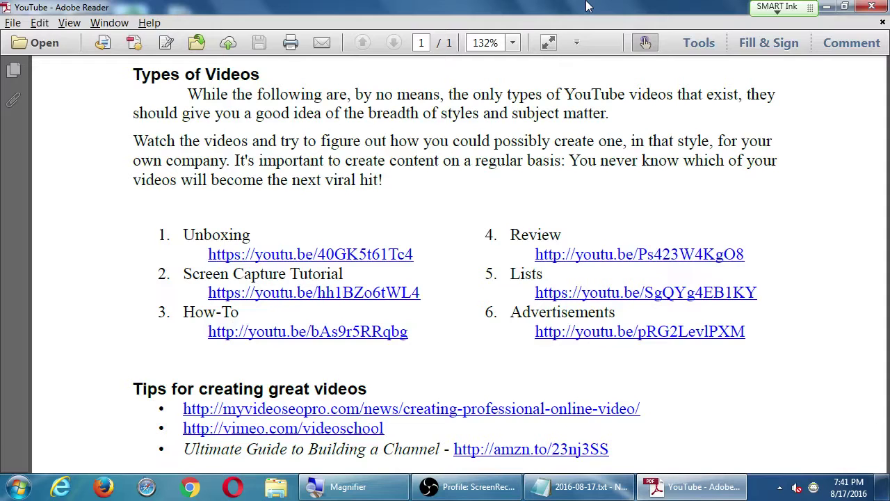
# Minimize the YouTube video-types PDF in Adobe Reader to show the desktop
pyautogui.press('super+d')
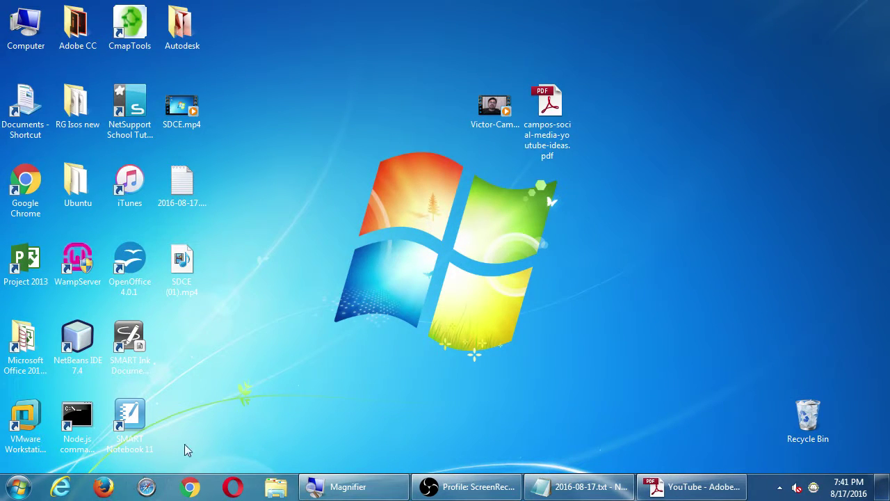
# Switch to Chrome and load youtube.com in place of the San Diego Continuing Education site
pyautogui.click(191, 487)
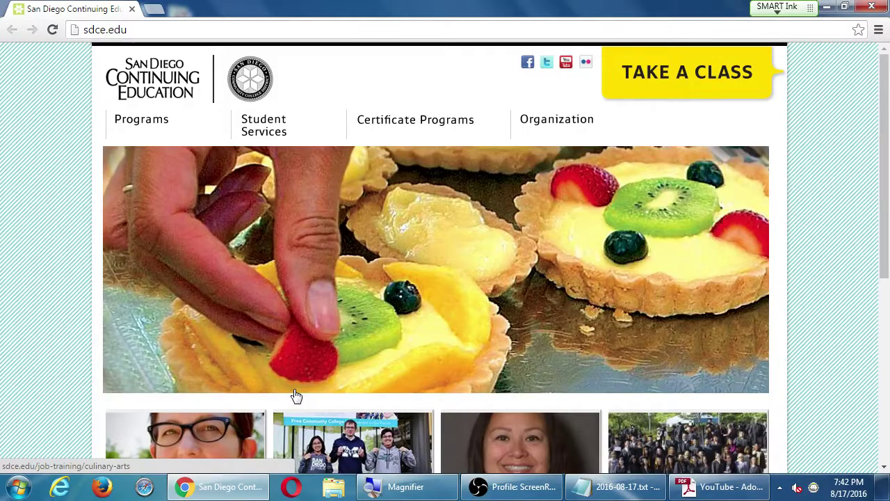
pyautogui.hotkey('ctrl', 'l')
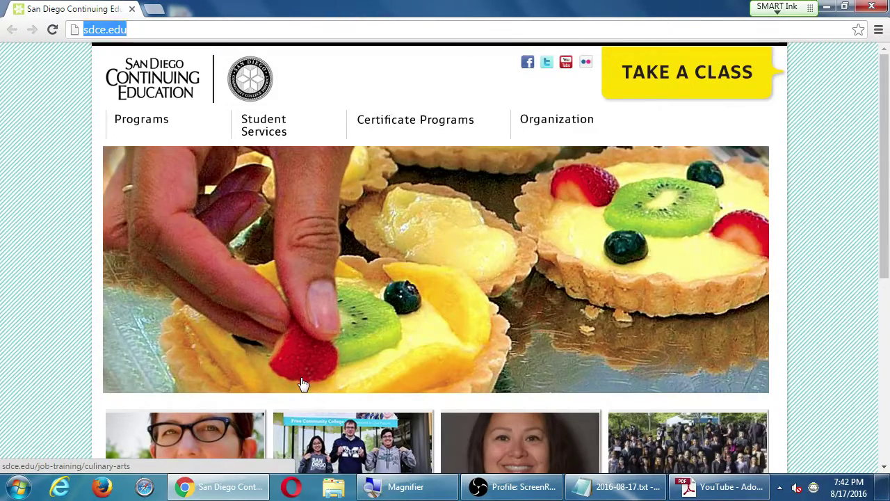
pyautogui.write('youtu')
pyautogui.press('BackSpace')
pyautogui.write('tube.com')
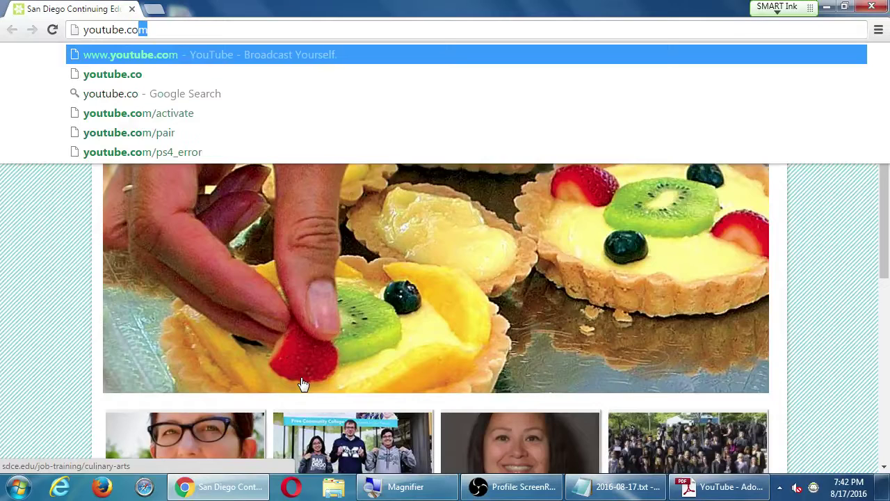
pyautogui.press('Return')
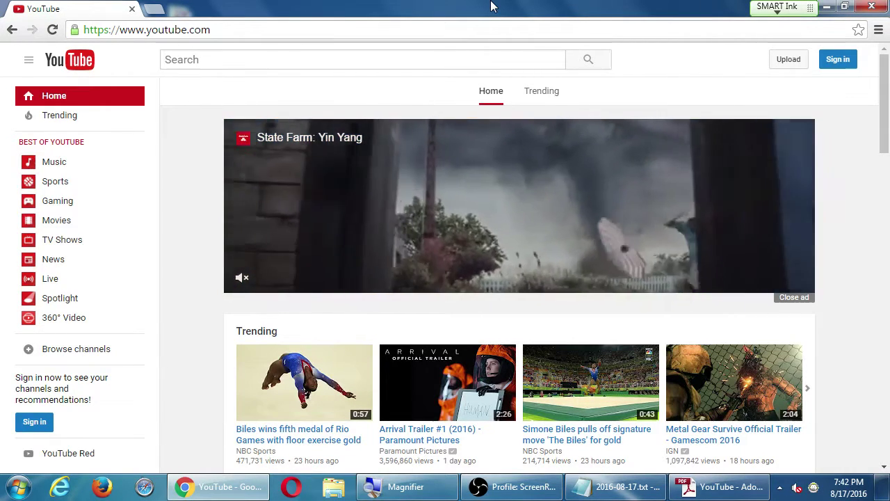
# Begin signing in to YouTube to reach the 'Sign in to continue to YouTube' page
pyautogui.scroll(-8, 409, 268)
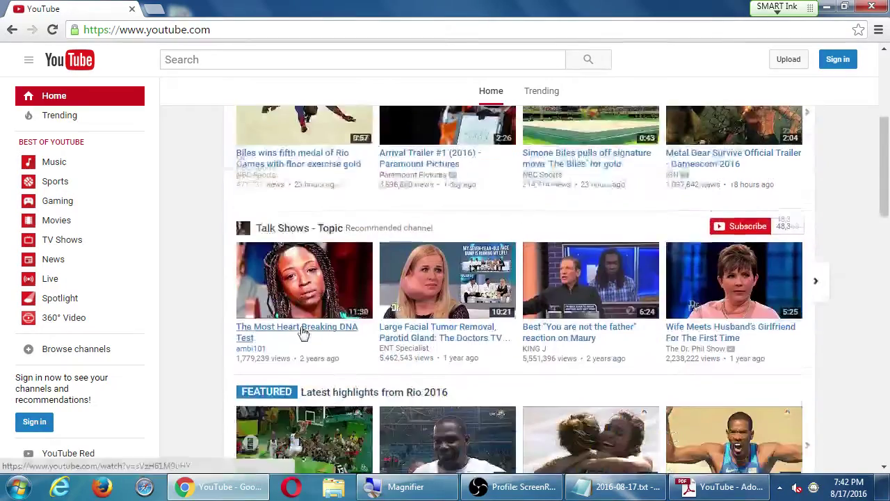
pyautogui.scroll(8, 303, 328)
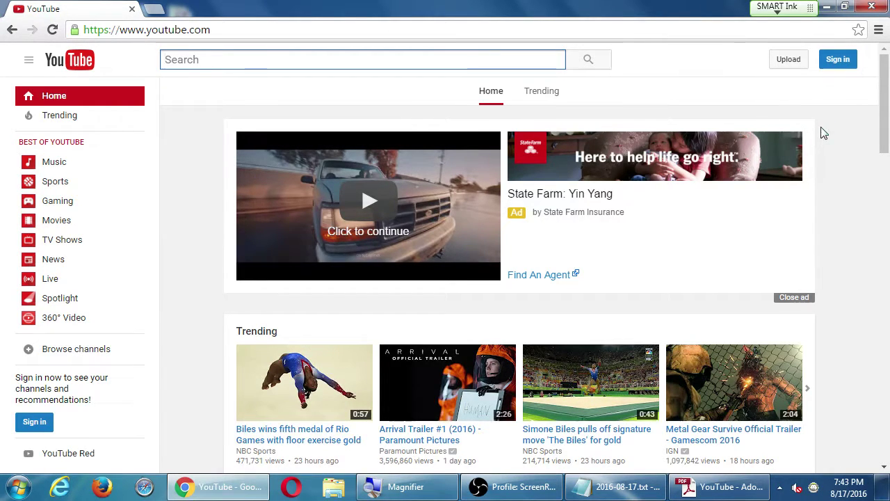
pyautogui.click(844, 62)
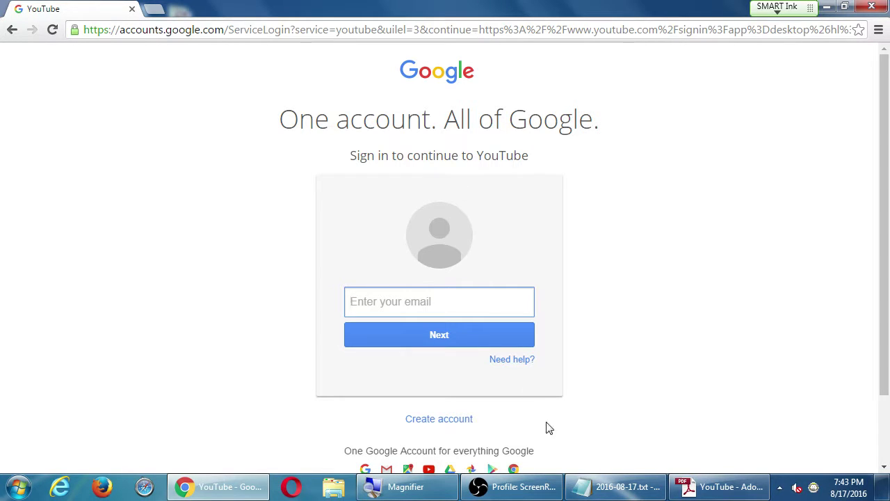
# Select the Monitor Capture source in the screen recorder, then return to the sign-in page
pyautogui.click(541, 489)
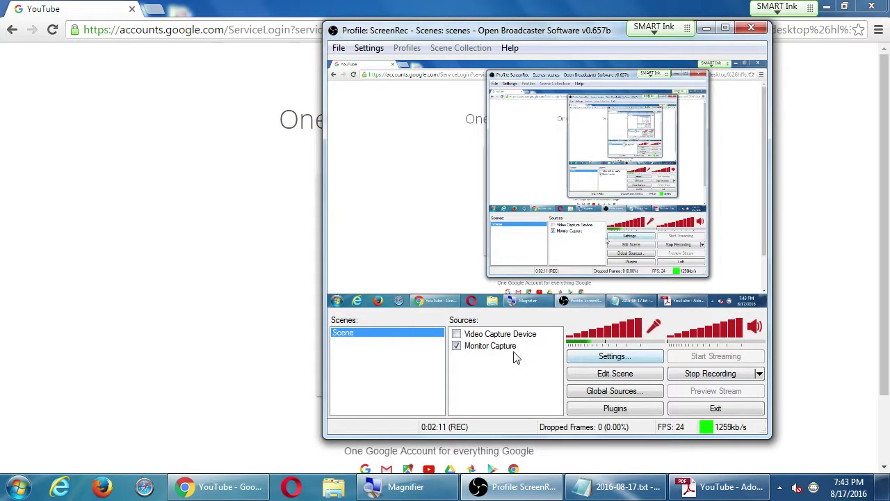
pyautogui.click(454, 346)
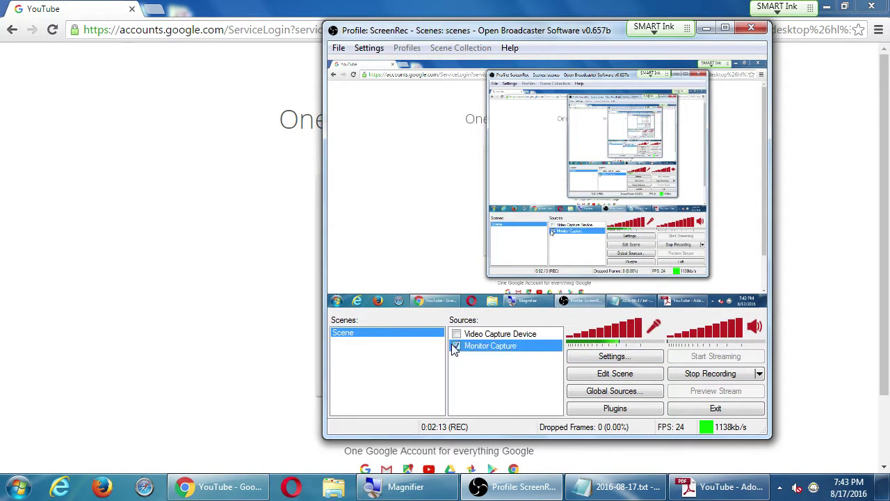
pyautogui.click(221, 292)
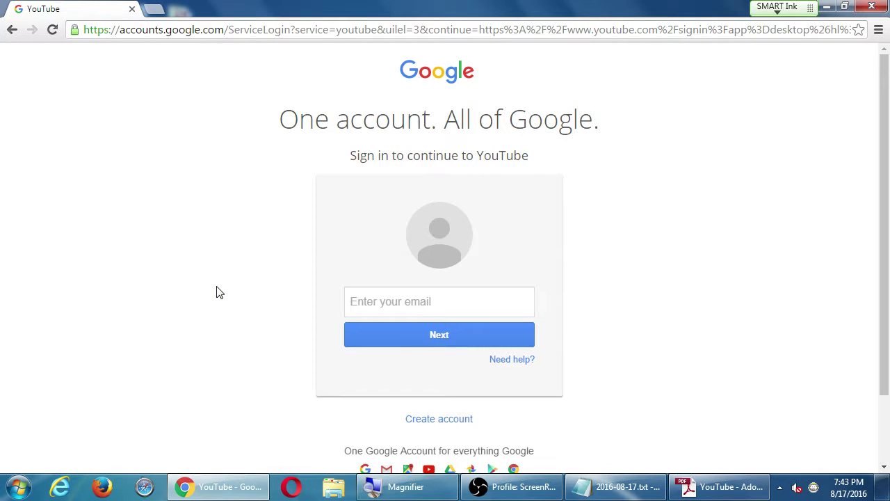
# Enter the account's Gmail address and continue to the password step
pyautogui.click(397, 303)
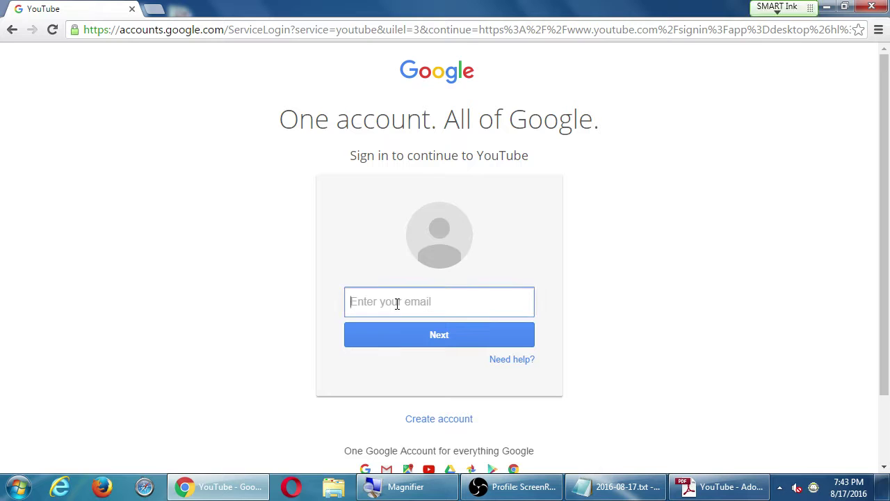
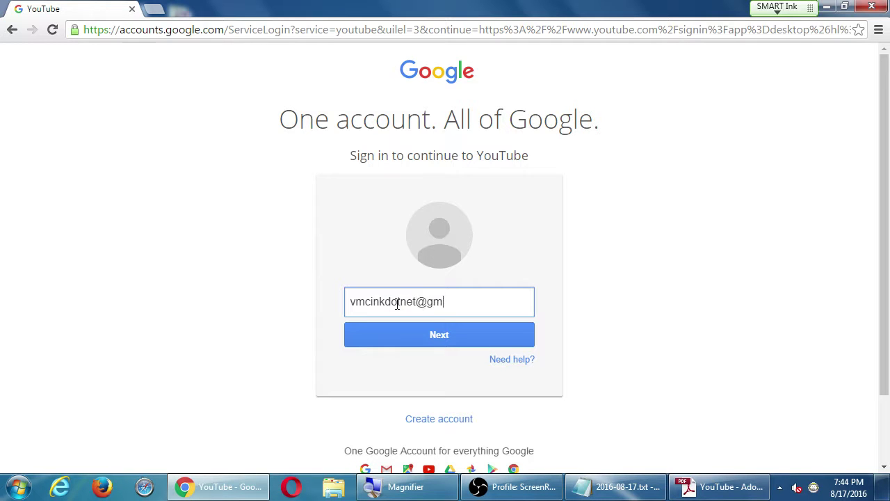
pyautogui.press('Return')
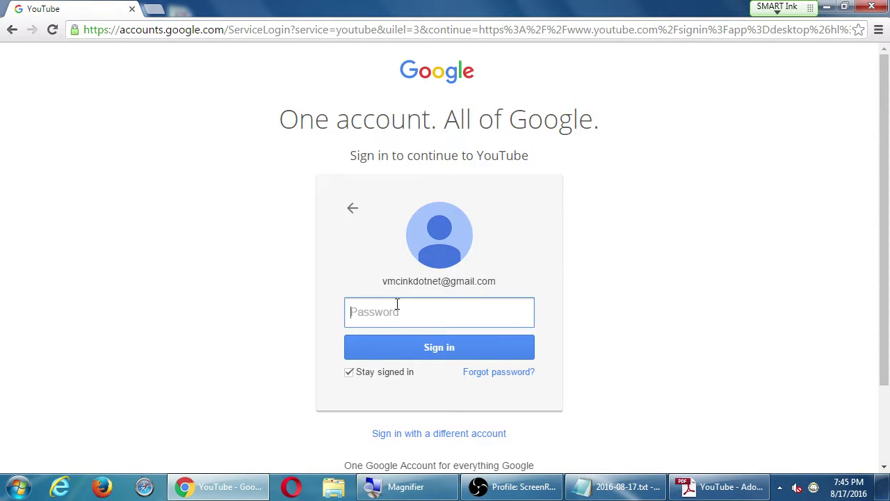
# Turn off Stay signed in and sign in with the account password
pyautogui.click(350, 374)
pyautogui.write('*******')
pyautogui.press('Return')
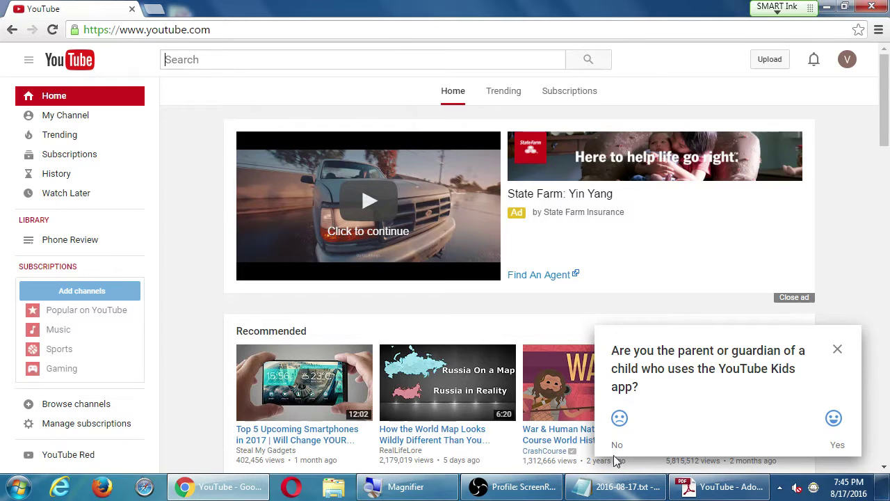
# Answer No to the YouTube Kids survey and view the channels in the account menu
pyautogui.click(620, 421)
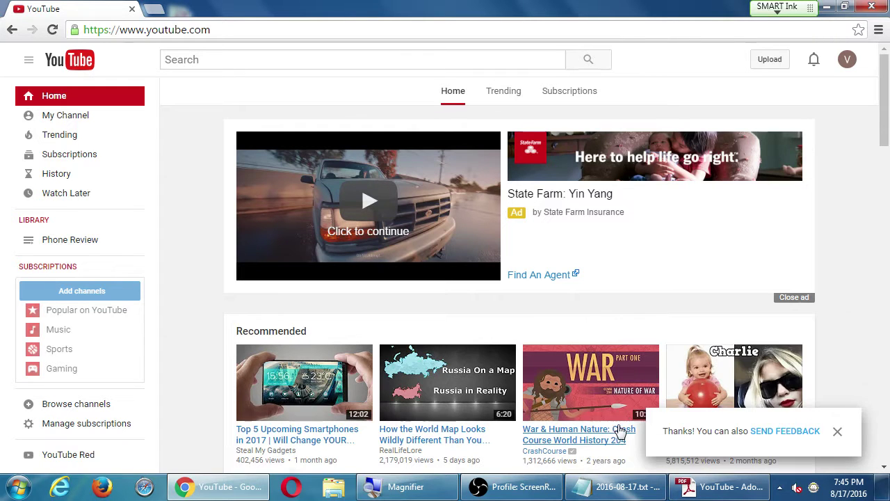
pyautogui.click(845, 63)
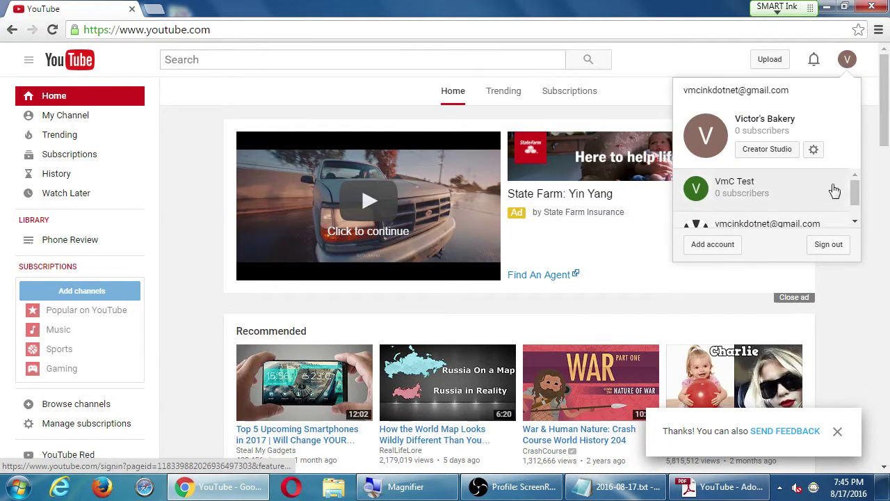
pyautogui.scroll(-2, 850, 209)
pyautogui.scroll(2, 850, 214)
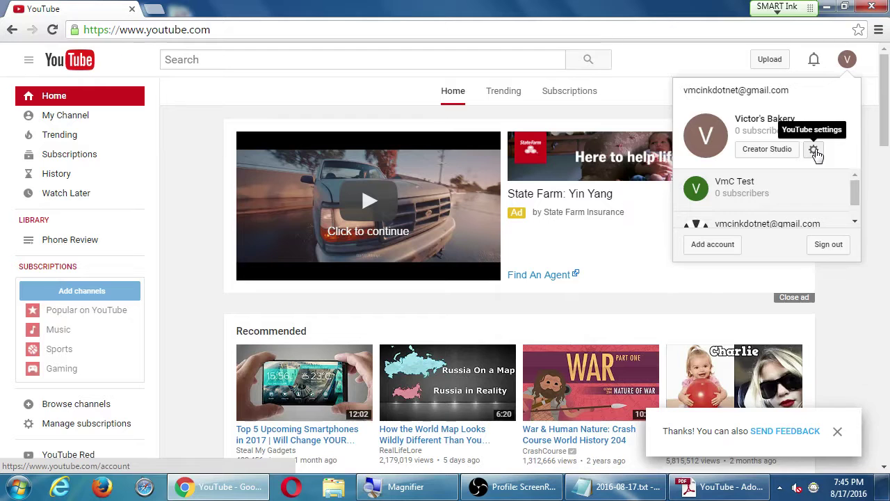
# Dismiss the feedback thank-you notice and bring up the OBS recording window
pyautogui.click(838, 431)
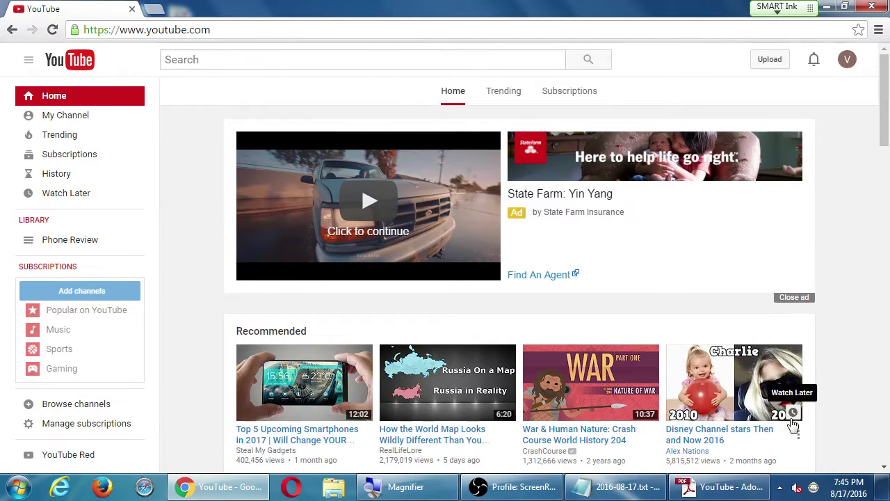
pyautogui.click(523, 486)
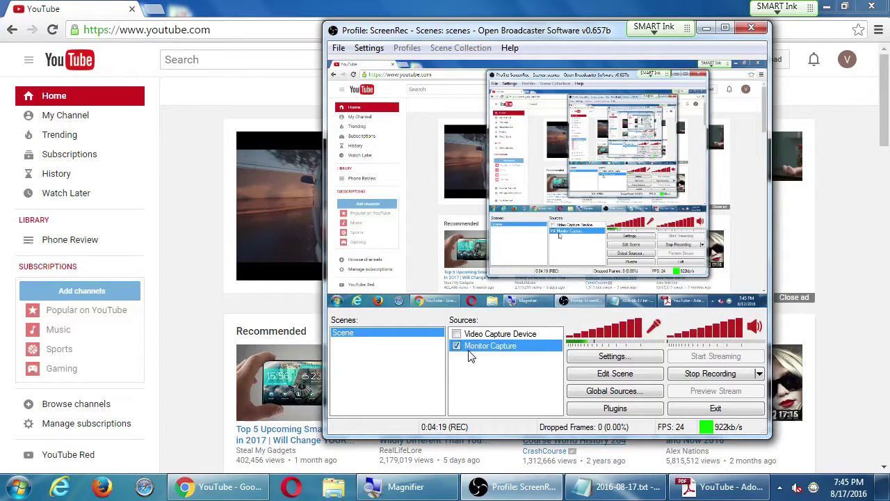
pyautogui.click(706, 29)
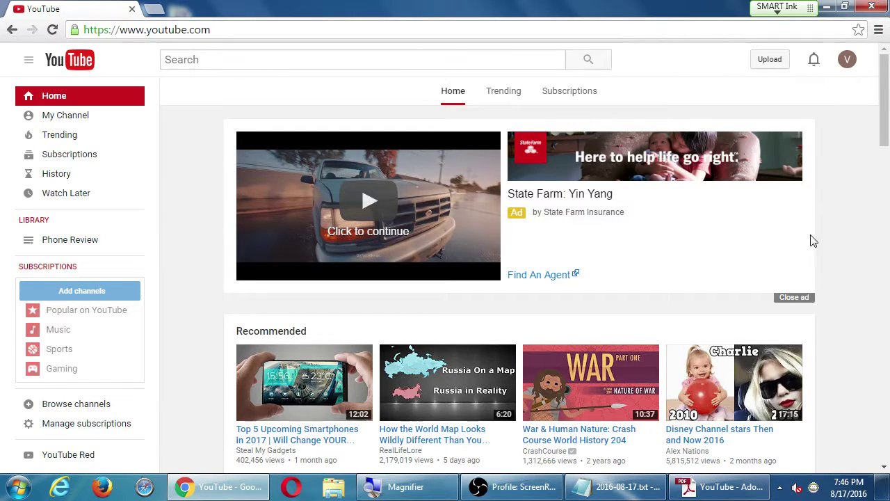
pyautogui.scroll(-4, 849, 282)
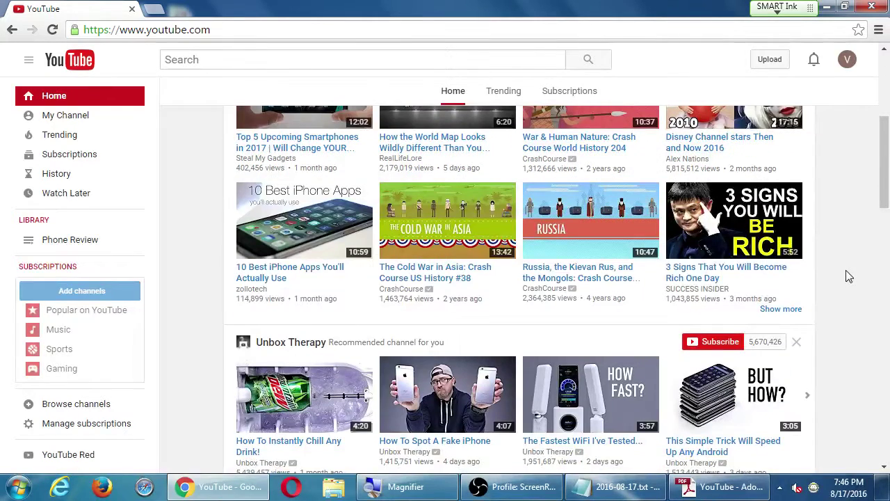
pyautogui.scroll(4, 846, 276)
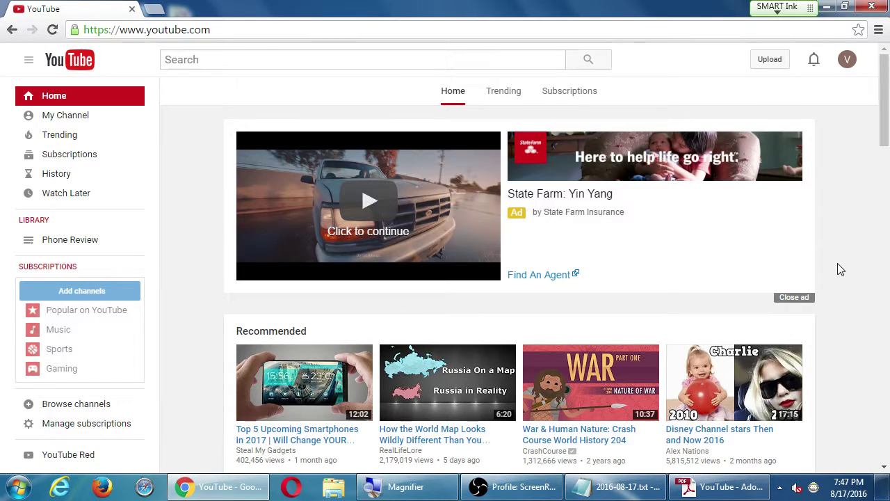
# In 2016-08-17.txt, add Consumer/Creator lines: watches vids, comments, Likes/Dislikes, Subscribes
pyautogui.click(596, 492)
pyautogui.press('super+plus')
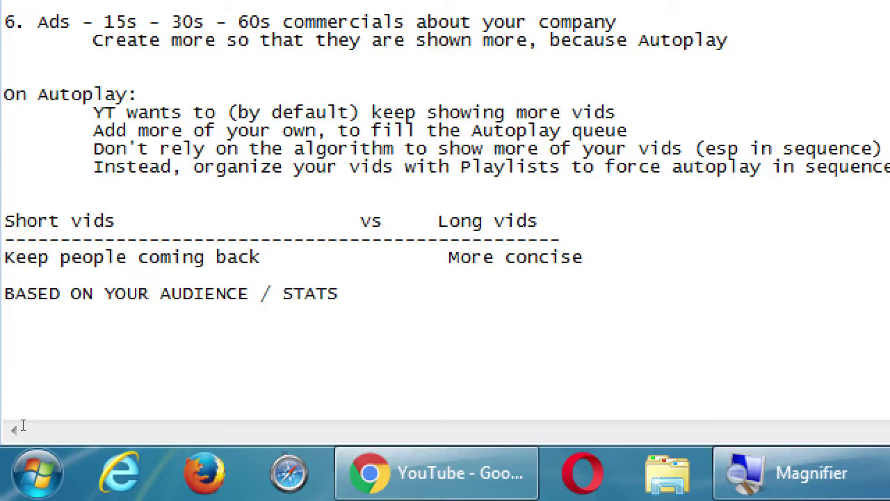
pyautogui.write('YouTube ')
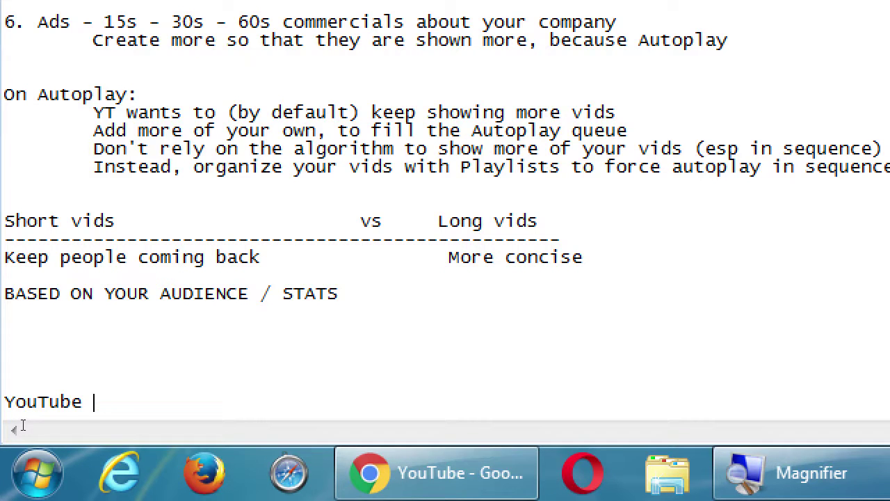
pyautogui.write('Consumer -')
pyautogui.press('Return')
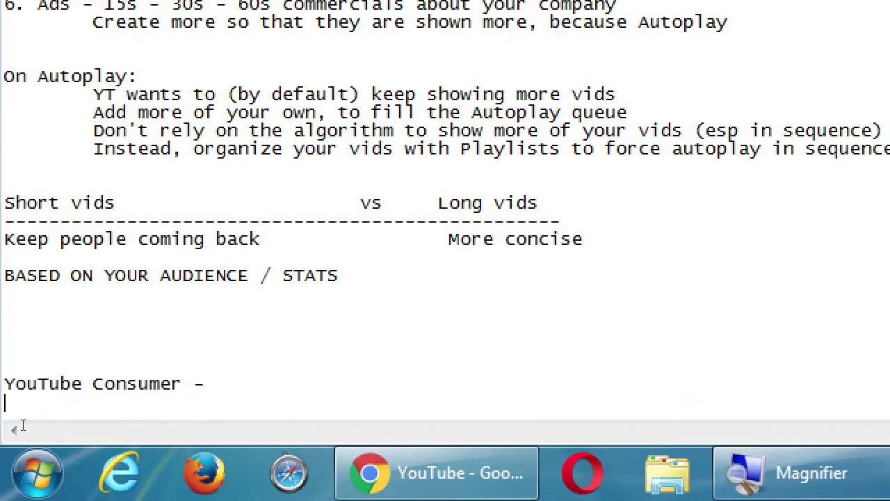
pyautogui.write('YouTube ')
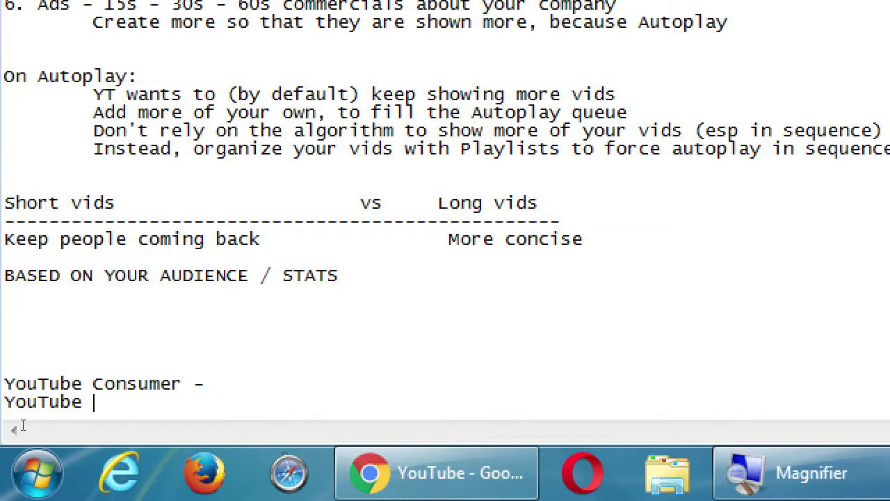
pyautogui.write('Creator  -')
pyautogui.press('Tab')
pyautogui.write('Watc')
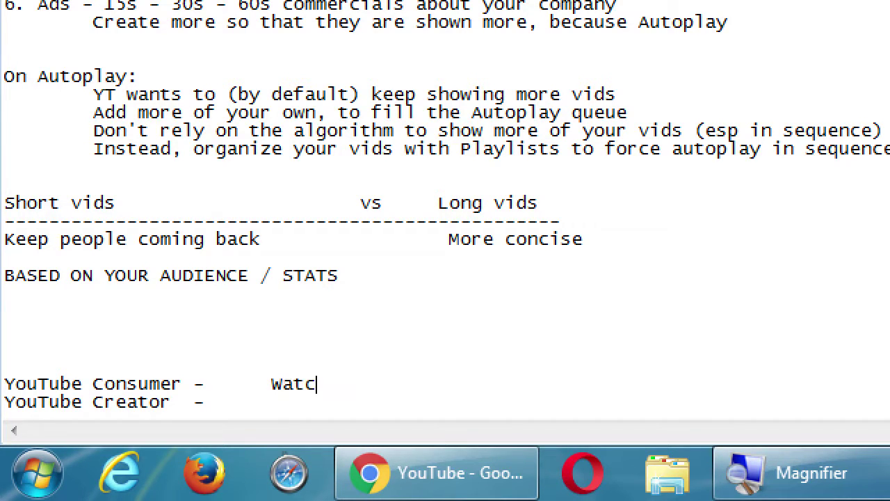
pyautogui.write('hes vids; ')
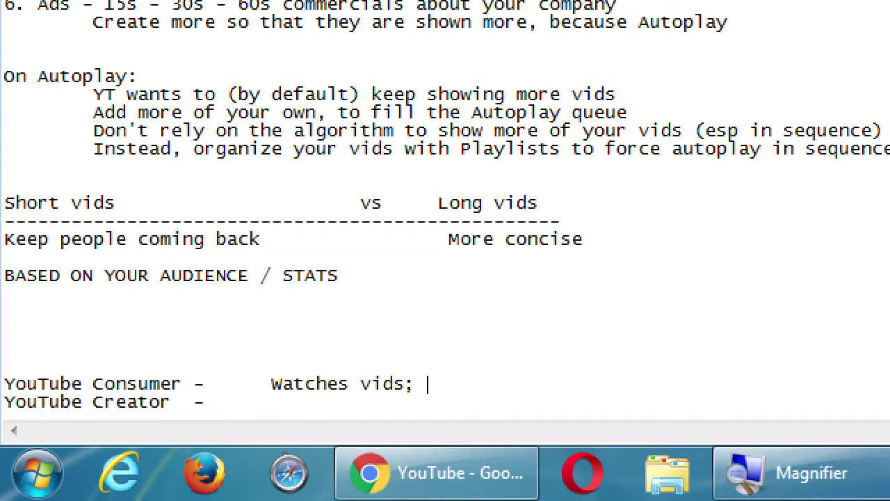
pyautogui.write('comments; ')
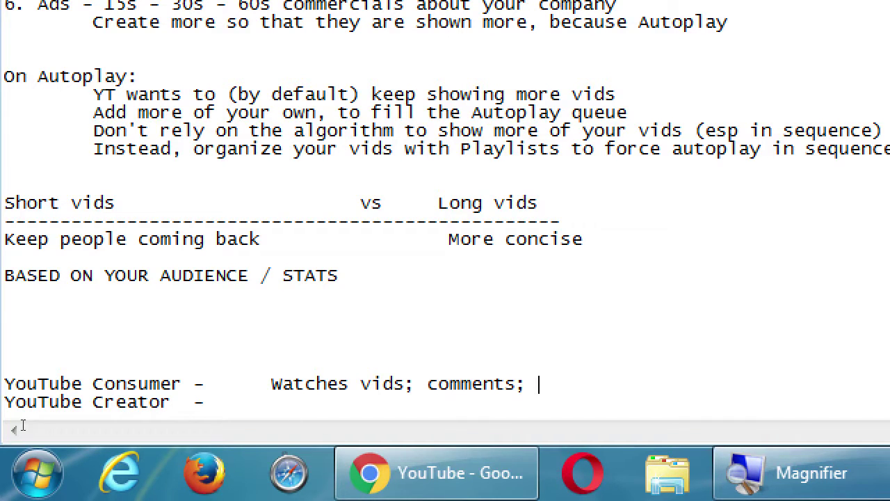
pyautogui.write('Likes/Disklies')
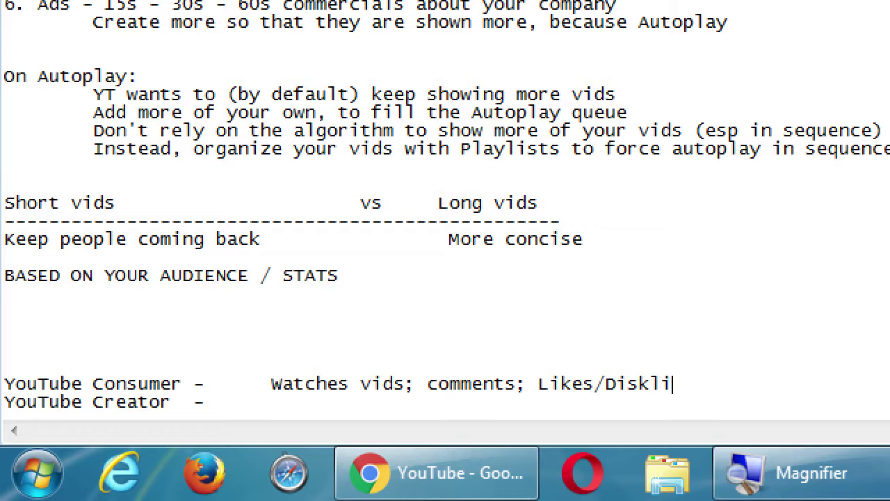
pyautogui.press('BackSpace')
pyautogui.write('es')
pyautogui.press('BackSpace')
pyautogui.press('BackSpace')
pyautogui.press('BackSpace')
pyautogui.press('BackSpace')
pyautogui.press('BackSpace')
pyautogui.write('likes')
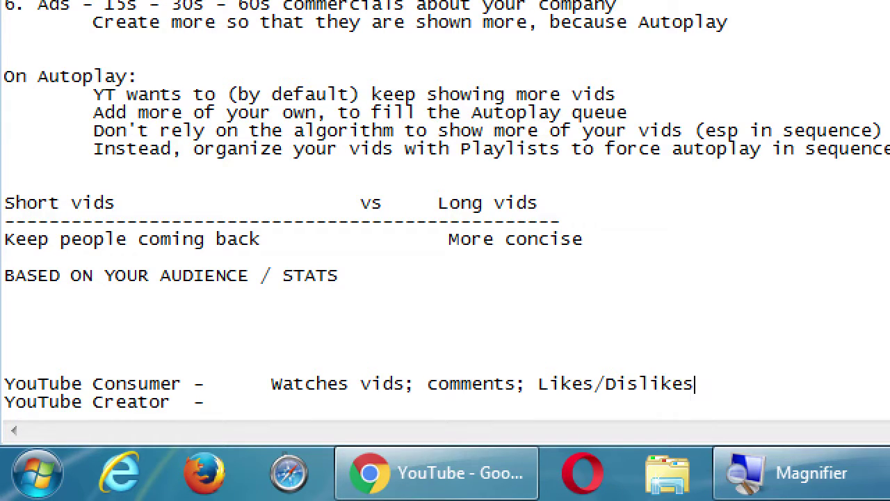
pyautogui.write('; Subscribew')
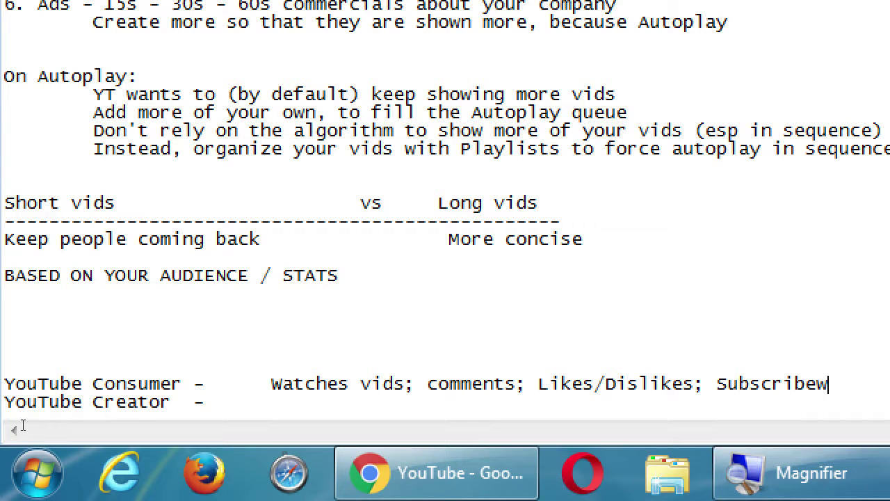
pyautogui.press('BackSpace')
pyautogui.write('s')
# Add the creator's activities: (all of the above), create videos, track stats, make money from YouTube
pyautogui.write('(all')
pyautogui.write(' of the abov')
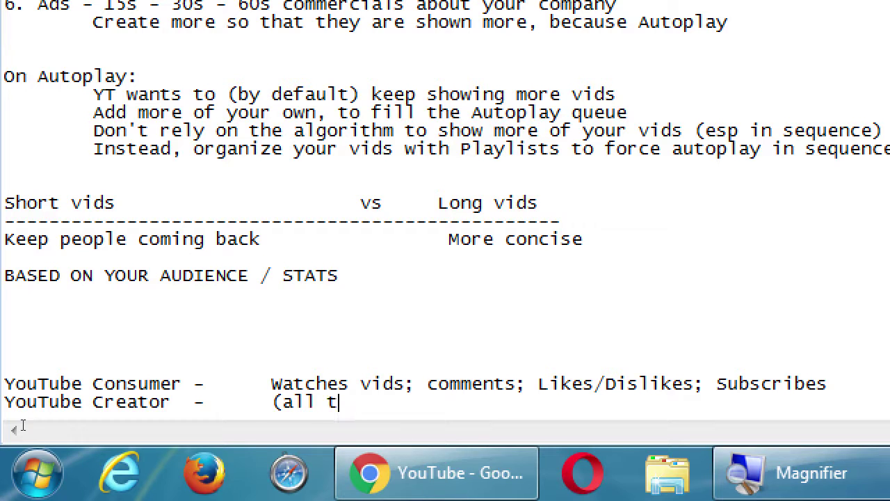
pyautogui.write('e)')
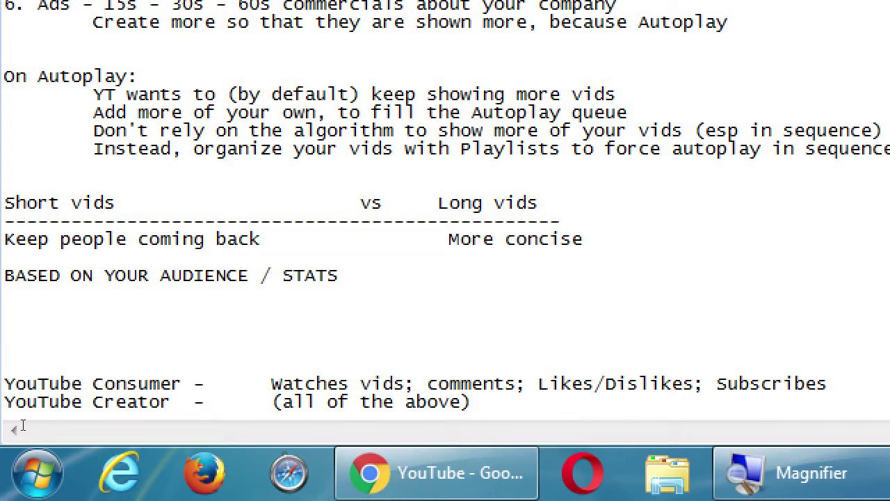
pyautogui.write('; create videos')
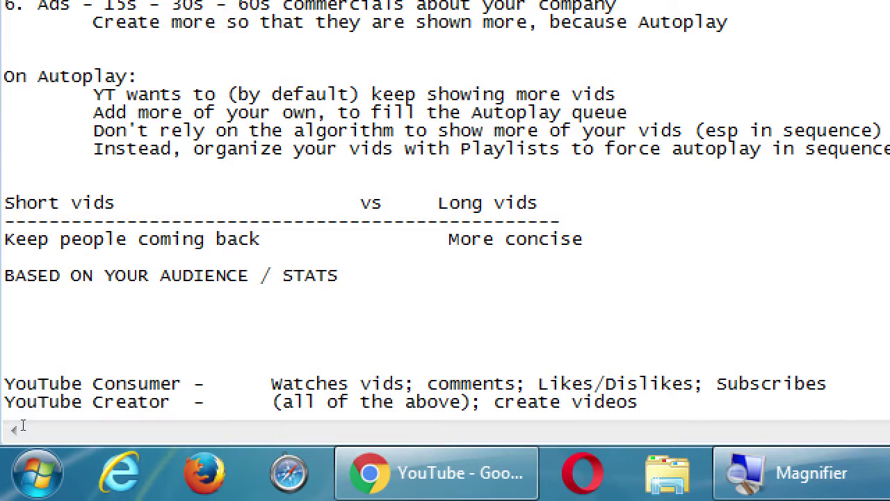
pyautogui.write('; a')
pyautogui.write('; track stats;')
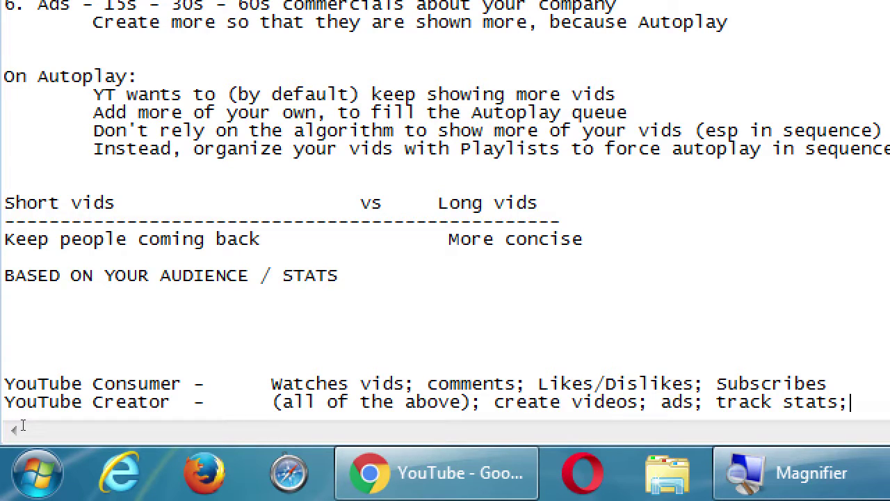
pyautogui.press('Return')
pyautogui.press('Tab')
pyautogui.press('Tab')
pyautogui.press('Tab')
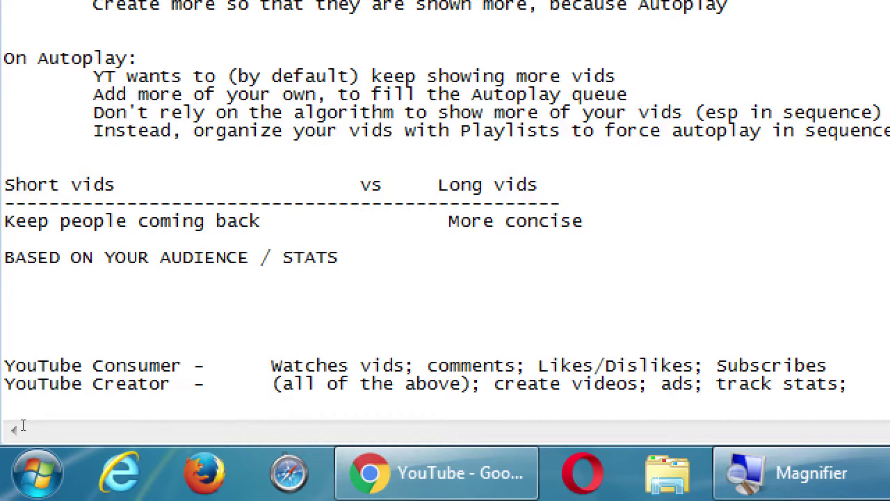
pyautogui.write('make money from y')
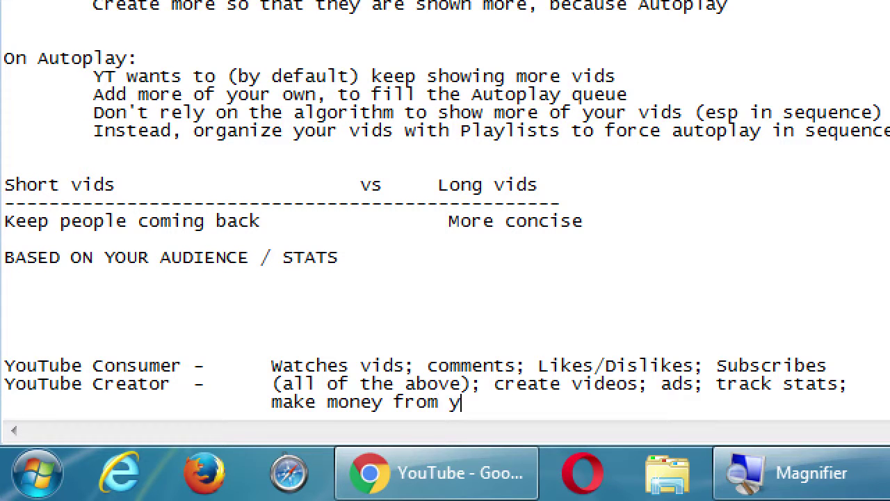
pyautogui.press('BackSpace')
pyautogui.write('YouTube;')
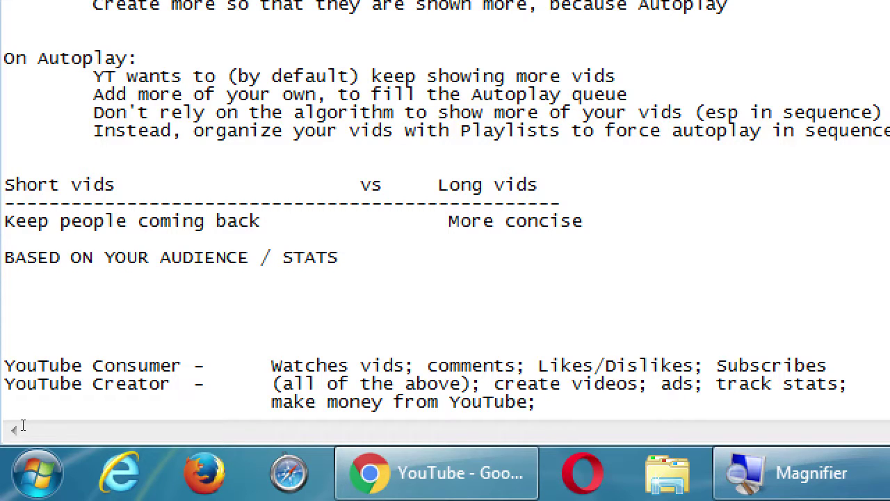
pyautogui.press('super+minus')
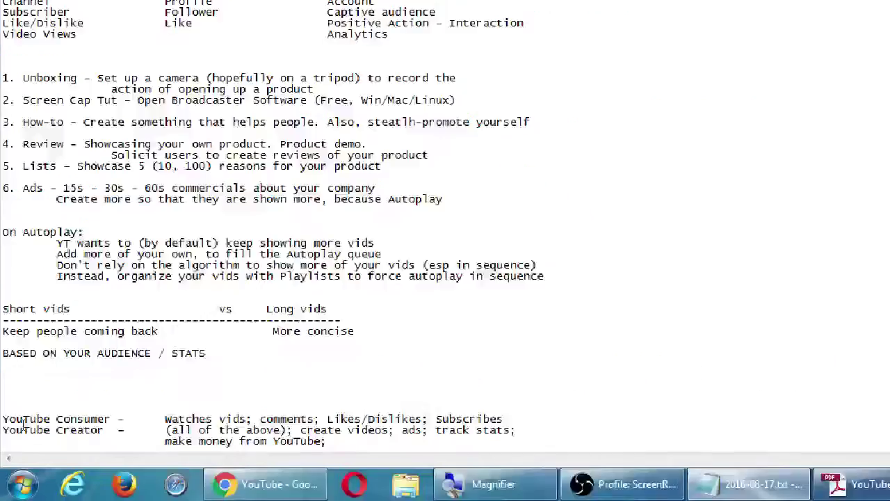
# Return to the YouTube page in Chrome and scroll through it
pyautogui.click(207, 495)
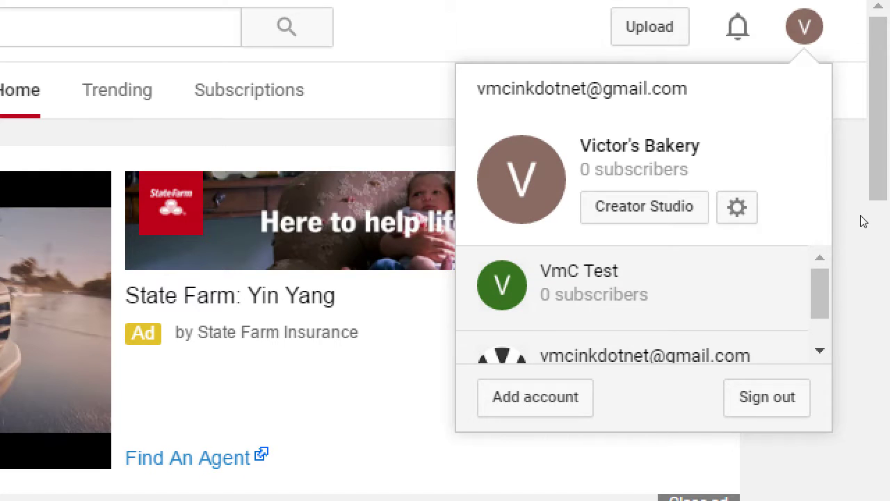
pyautogui.scroll(-1, 858, 202)
pyautogui.scroll(1, 858, 230)
pyautogui.scroll(-1, 849, 190)
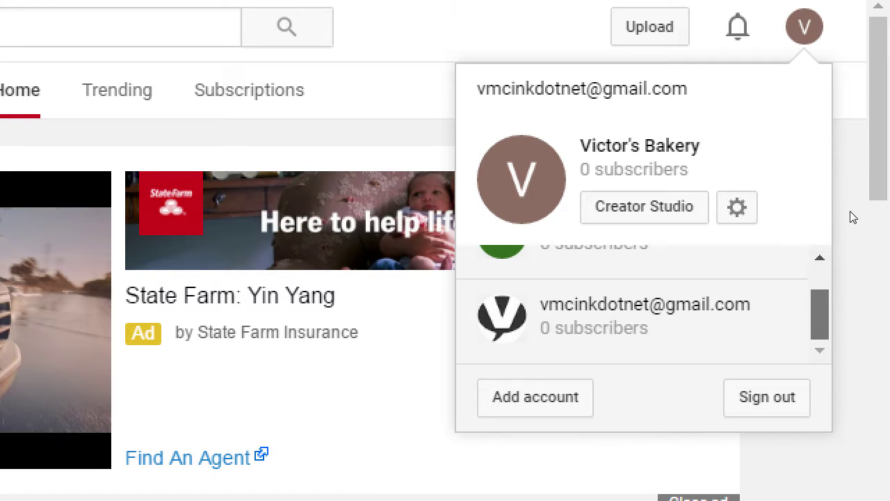
pyautogui.scroll(1, 853, 218)
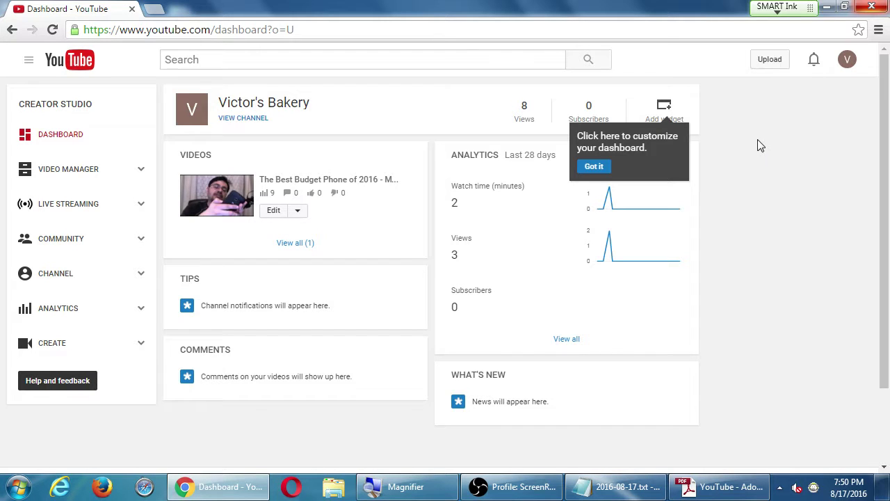
# Dismiss the dashboard customization tip and open the account and channel switcher
pyautogui.click(595, 166)
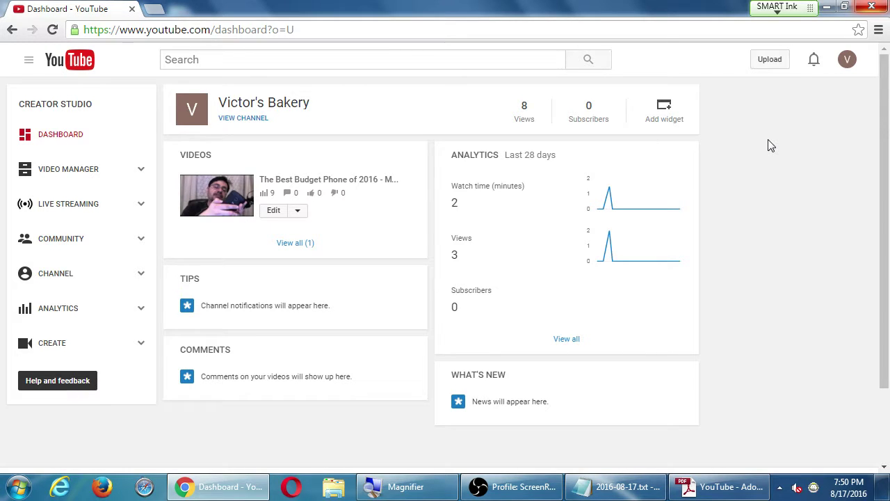
pyautogui.click(846, 60)
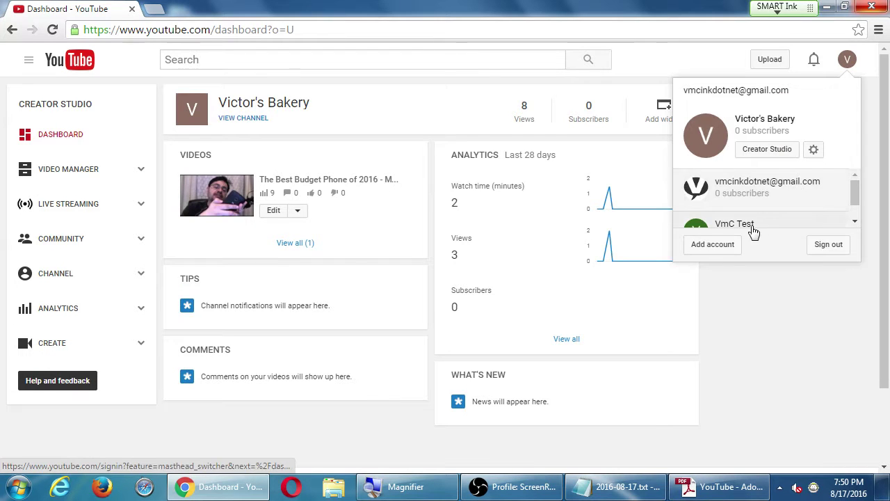
# Switch to the plain Gmail account identity, which has no channel yet
pyautogui.click(774, 198)
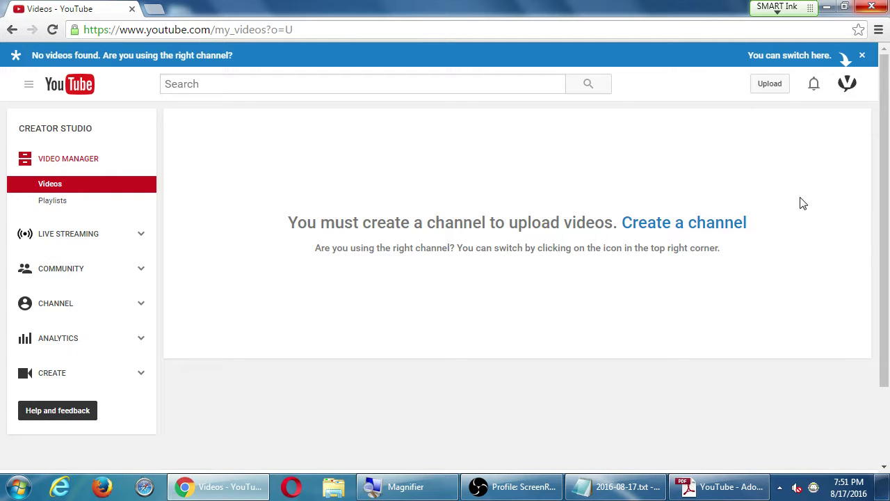
# Scroll through the channels listed in the account switcher, then return to the Notepad notes
pyautogui.click(849, 89)
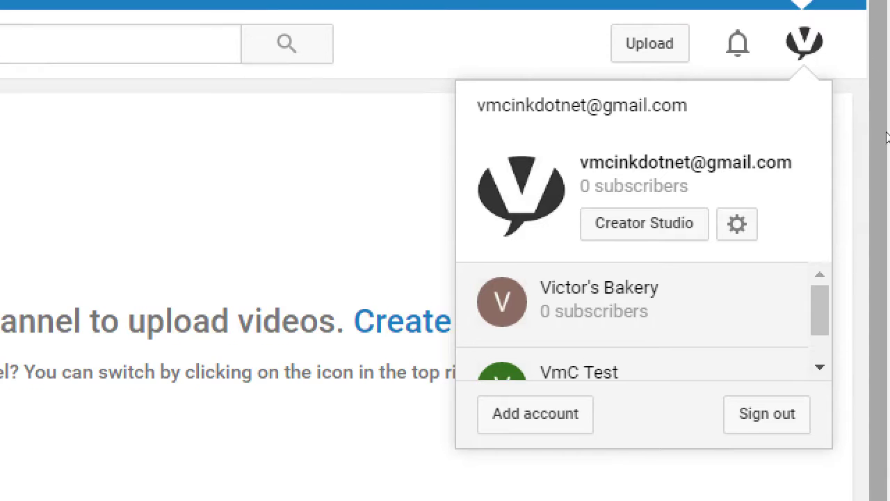
pyautogui.scroll(-1, 860, 236)
pyautogui.scroll(1, 860, 222)
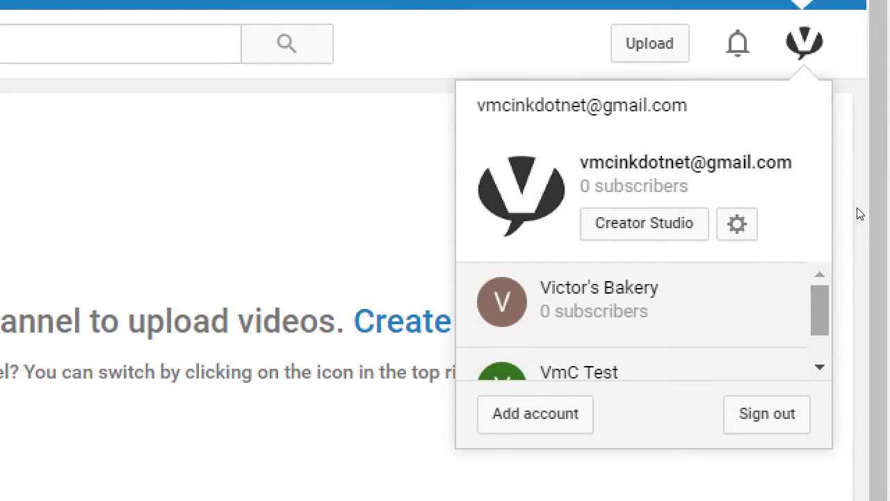
pyautogui.scroll(-1, 851, 219)
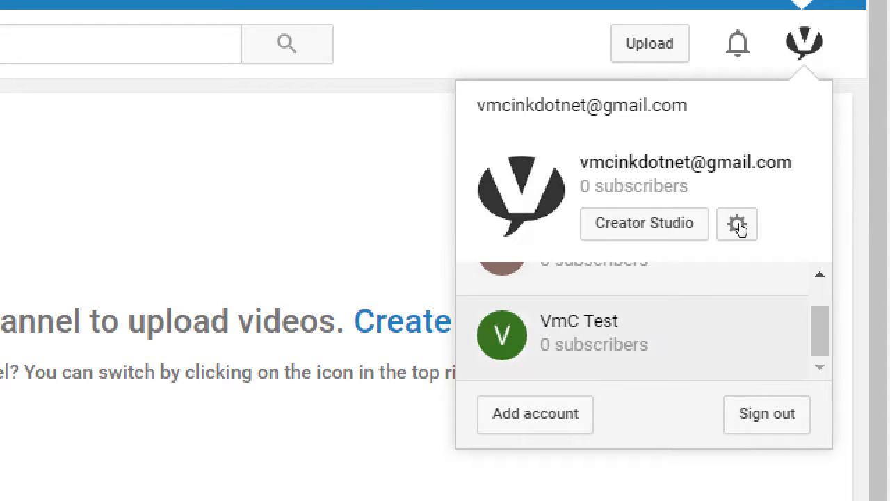
pyautogui.scroll(1, 853, 219)
pyautogui.scroll(-1, 857, 229)
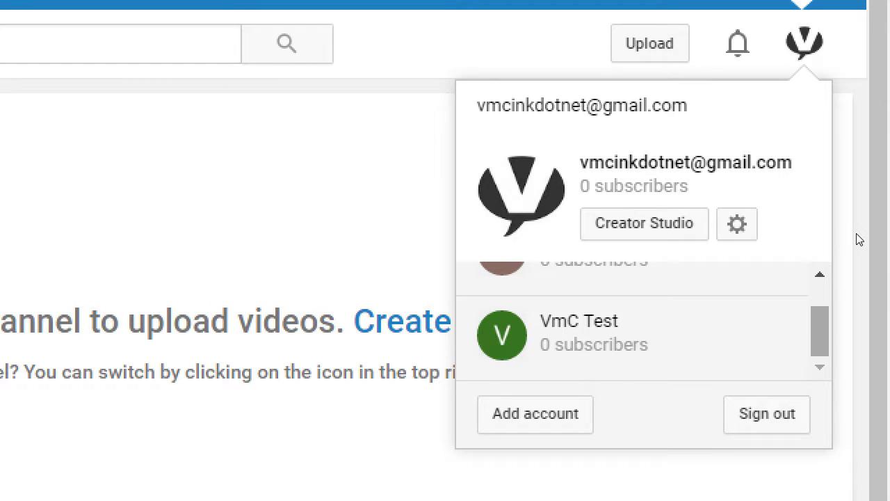
pyautogui.scroll(1, 858, 233)
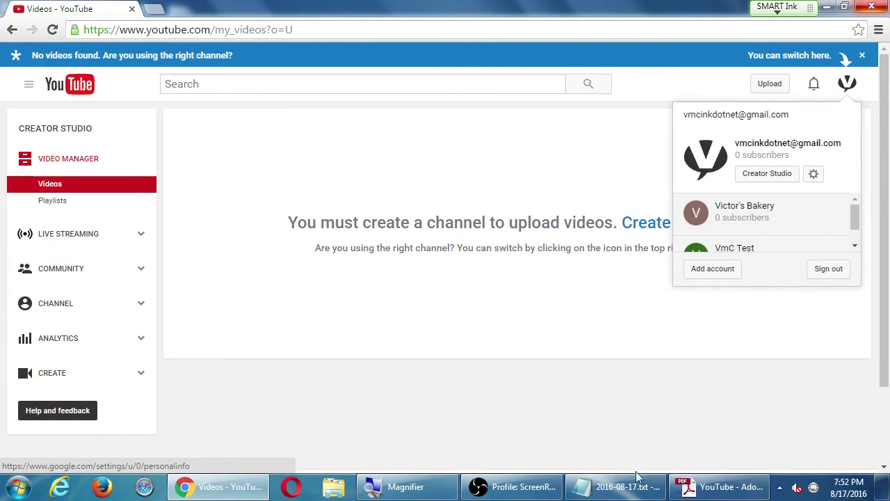
pyautogui.click(629, 486)
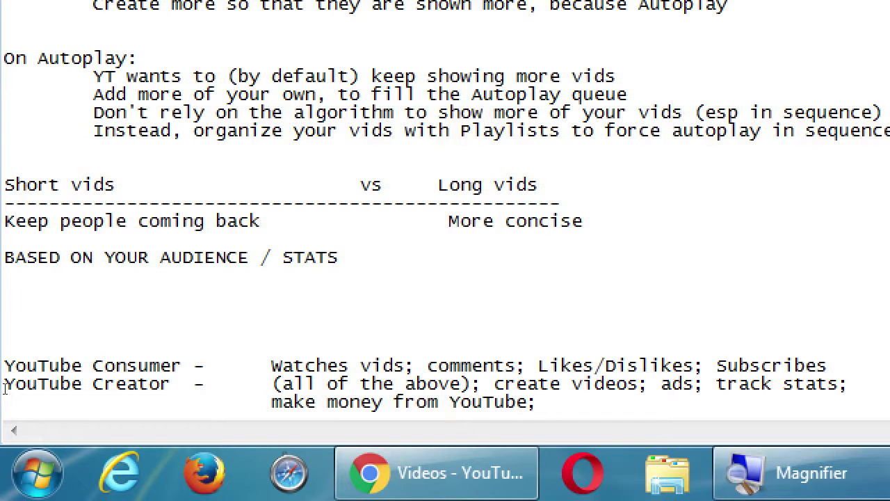
# Add the heading 'You can create multiple YT on a topic' on a new line
pyautogui.press('Return')
pyautogui.press('Return')
pyautogui.press('Return')
pyautogui.write('You can c')
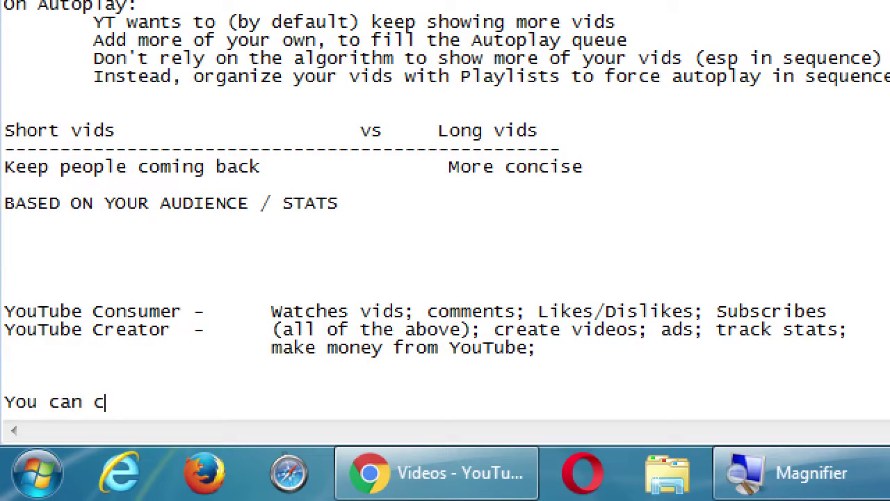
pyautogui.write('reate multiple ')
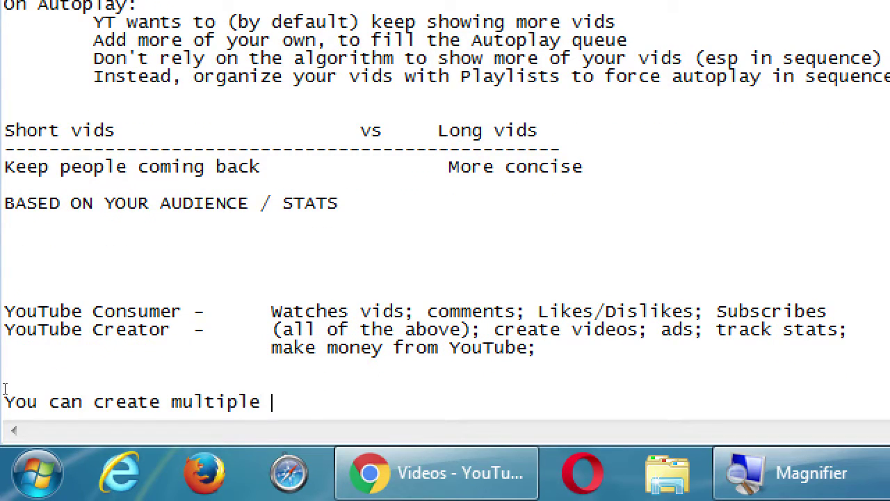
pyautogui.write('YT on a topic')
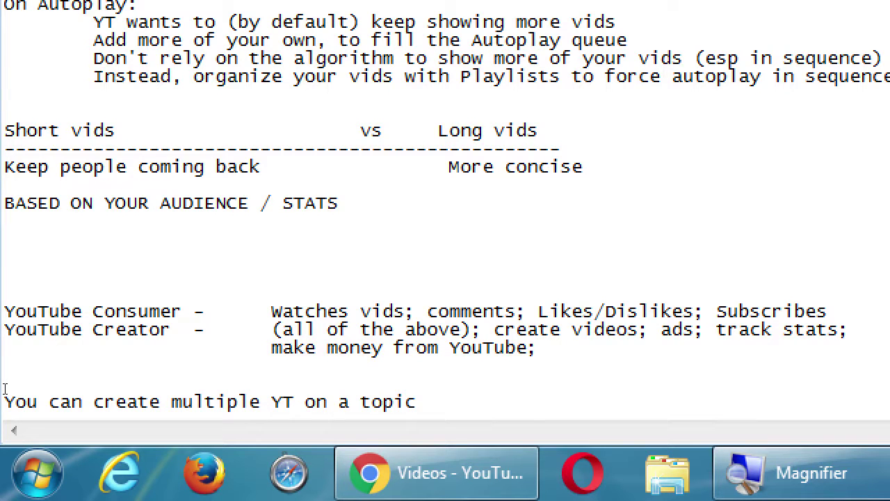
pyautogui.press('Return')
# Add the indented line 'Pros - Keep each seperate; audience seperate; each stat' below it
pyautogui.press('Tab')
pyautogui.write('Pors')
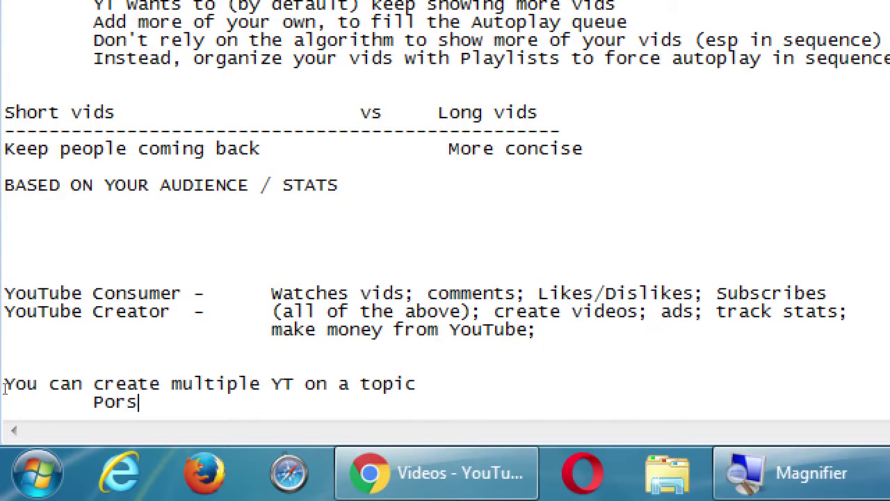
pyautogui.press('BackSpace')
pyautogui.press('BackSpace')
pyautogui.press('BackSpace')
pyautogui.write('ros - Keep ea')
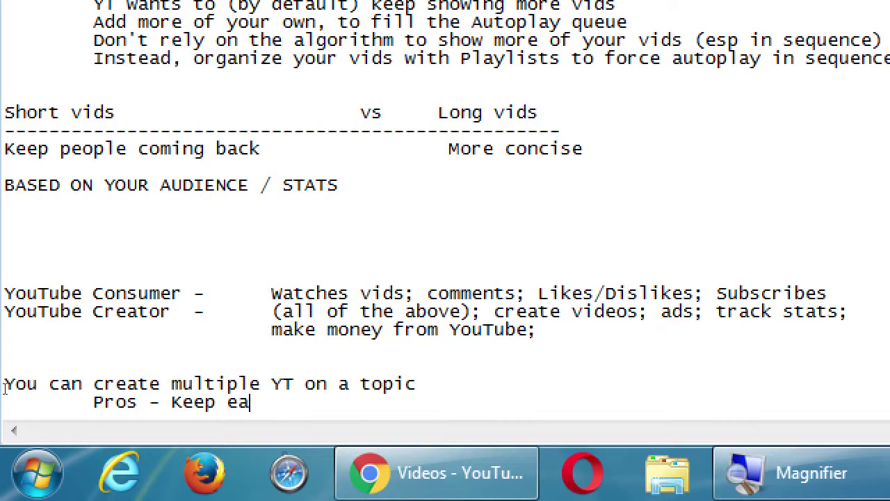
pyautogui.write('ch seperate')
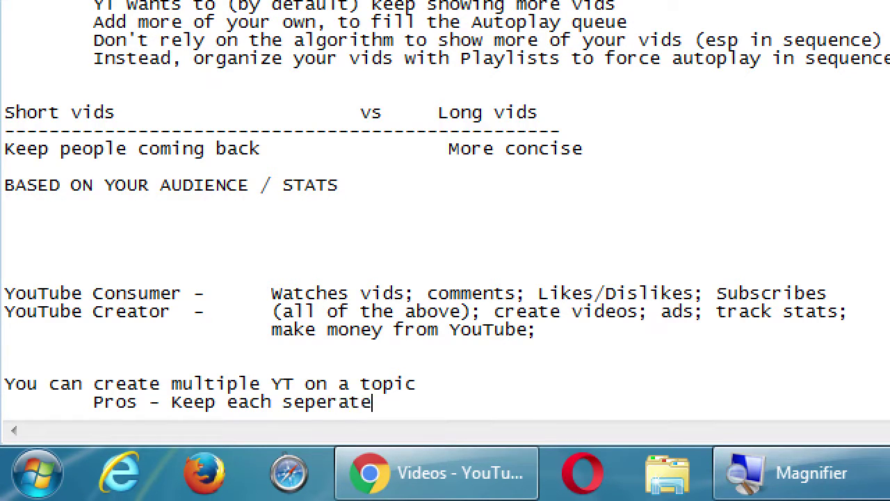
pyautogui.press('BackSpace')
pyautogui.press('BackSpace')
pyautogui.press('BackSpace')
pyautogui.press('BackSpace')
pyautogui.press('BackSpace')
pyautogui.write('arate')
pyautogui.press('BackSpace')
pyautogui.press('BackSpace')
pyautogui.press('BackSpace')
pyautogui.press('BackSpace')
pyautogui.press('BackSpace')
pyautogui.write('erate')
pyautogui.press('BackSpace')
pyautogui.write('; audei')
pyautogui.press('BackSpace')
pyautogui.press('BackSpace')
pyautogui.write('ien')
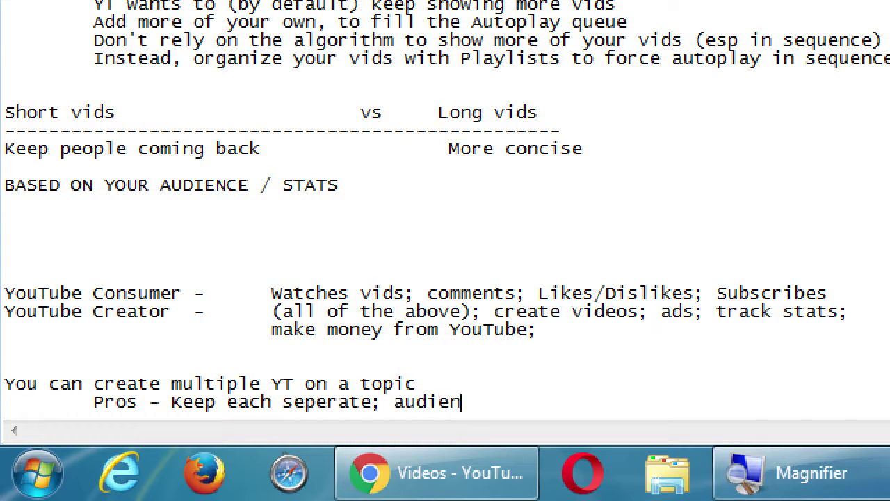
pyautogui.write('ce seperate')
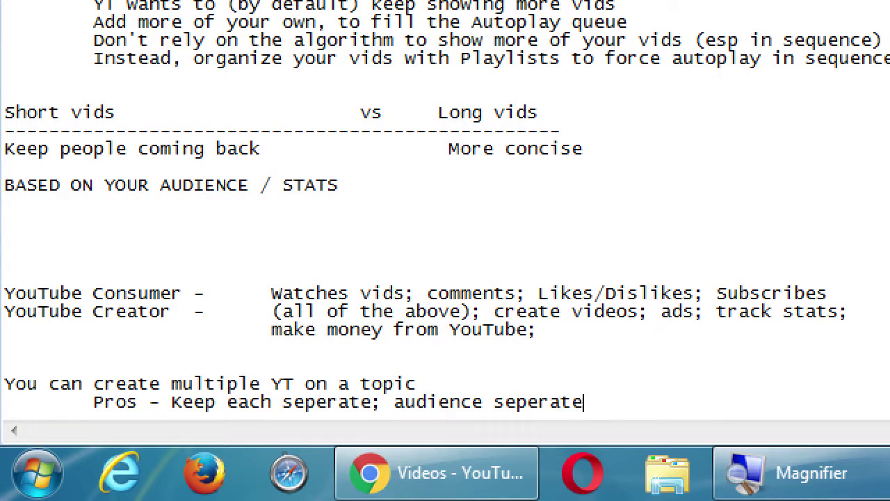
pyautogui.write('; each sta')
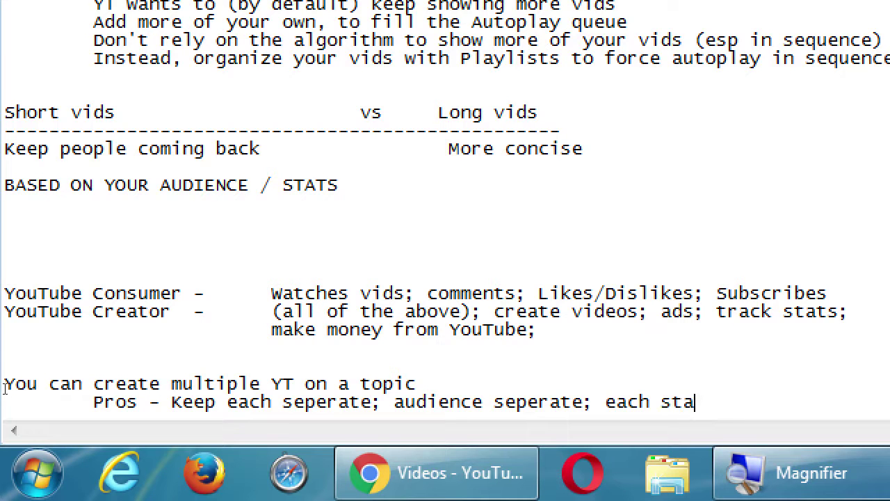
pyautogui.write('t')
pyautogui.press('Return')
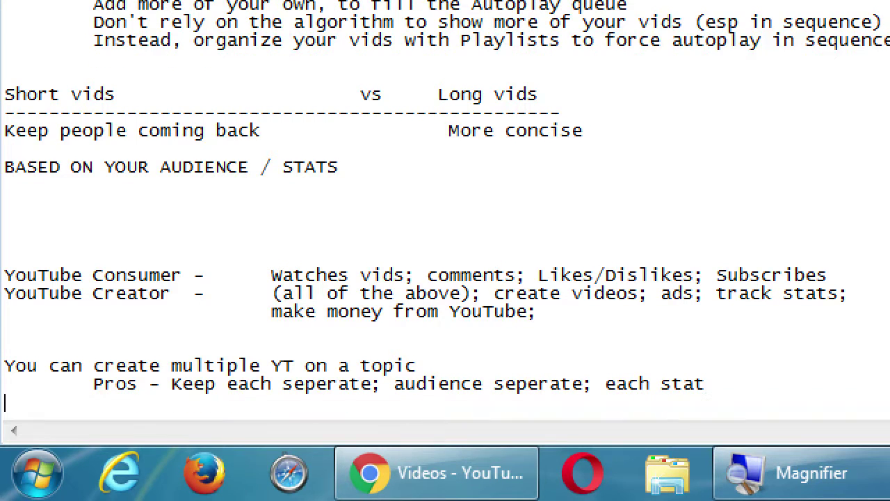
# Add the indented line 'Con - More work' below the Pros line and align it with Pros
pyautogui.press('Tab')
pyautogui.write('Con - Mo')
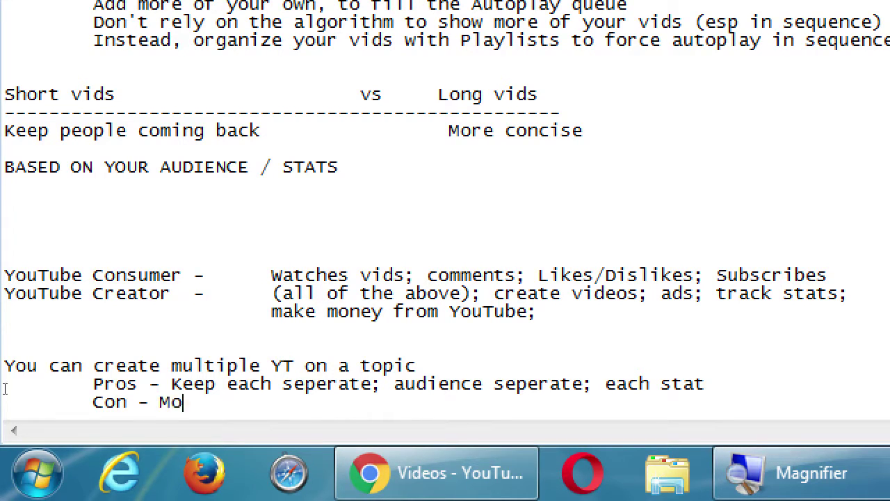
pyautogui.write('re work')
pyautogui.press('Left')
pyautogui.press('Left')
pyautogui.press('Left')
pyautogui.press('Left')
pyautogui.press('Left')
pyautogui.press('Left')
pyautogui.press('Left')
pyautogui.press('Left')
pyautogui.press('Left')
pyautogui.press('Left')
pyautogui.press('Left')
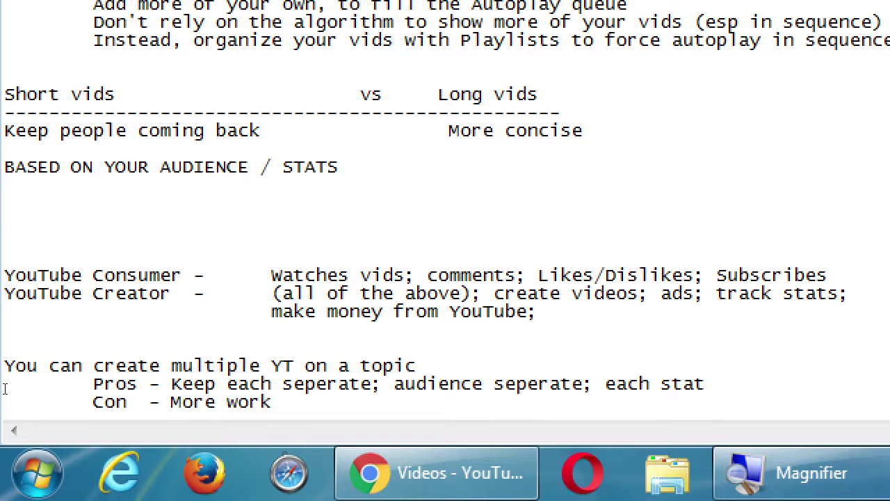
# Add the heading 'You can use one YT channel', fixing the 'TY' typo
pyautogui.press('Return')
pyautogui.press('Return')
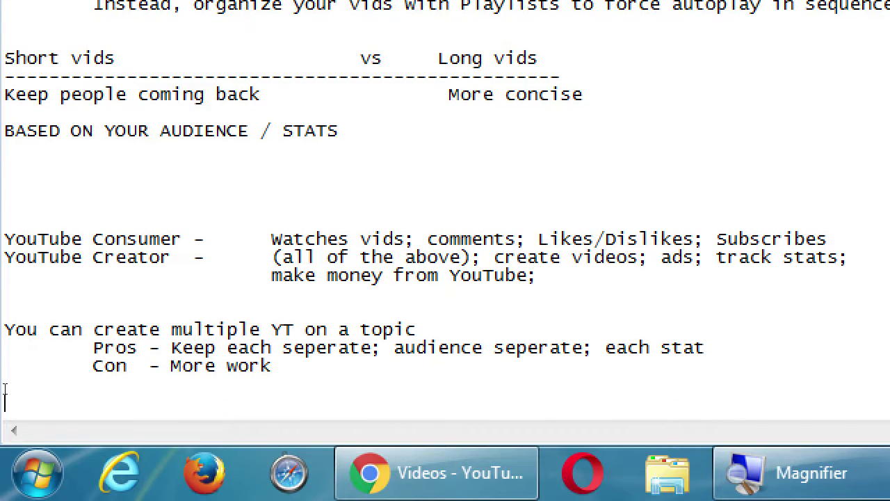
pyautogui.write('You can use')
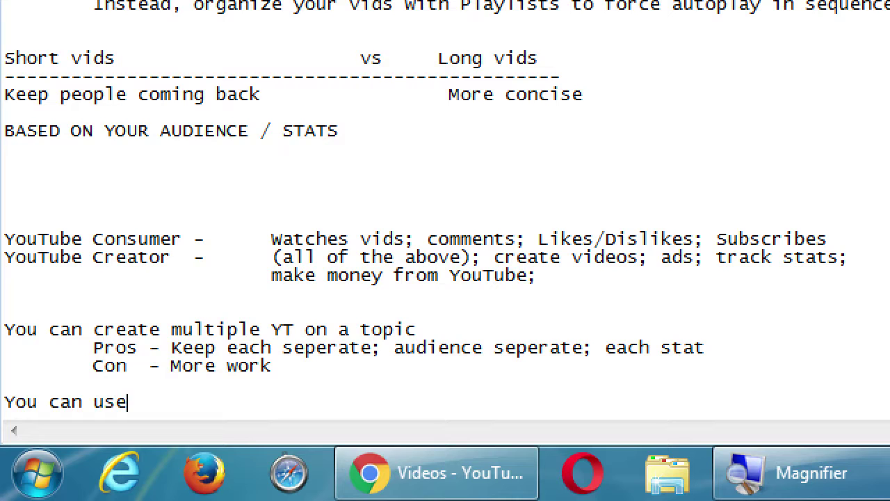
pyautogui.write(' one YT channe')
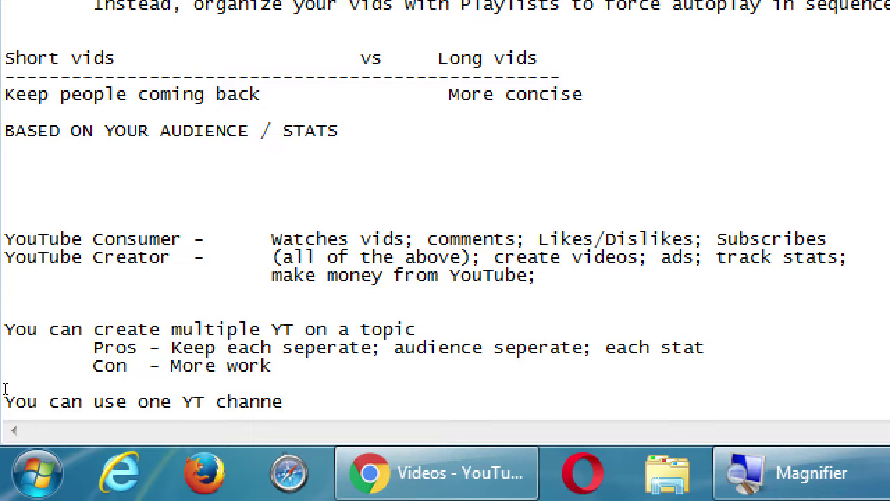
pyautogui.write('l')
# Add the indented line 'Pros - Less work.' under the one-channel heading
pyautogui.press('Return')
pyautogui.press('Tab')
pyautogui.write('Pros - ')
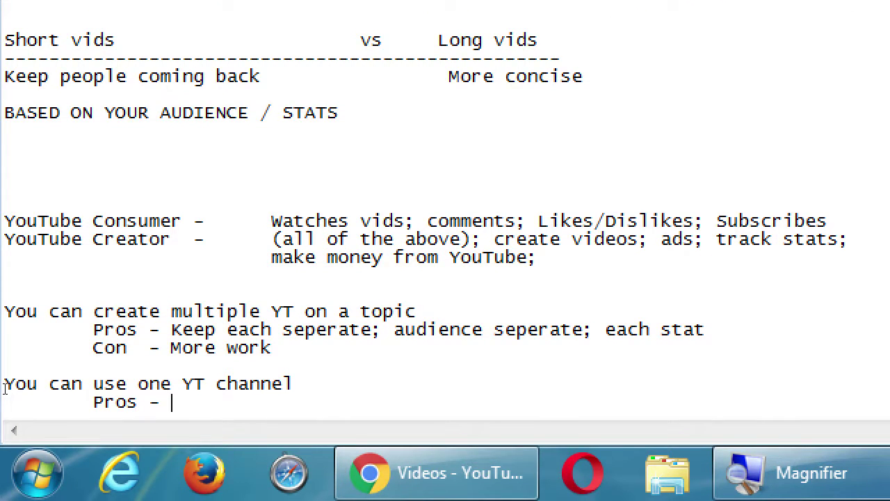
pyautogui.write('Less work.')
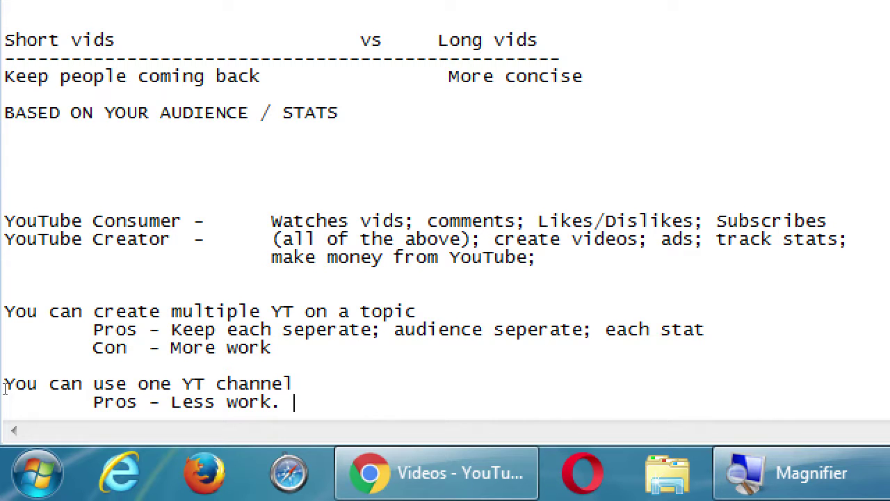
pyautogui.press('Return')
# Add the indented line 'Con - More cluttered (use Playlists to organize)' under the one-channel Pros
pyautogui.press('Tab')
pyautogui.write('C')
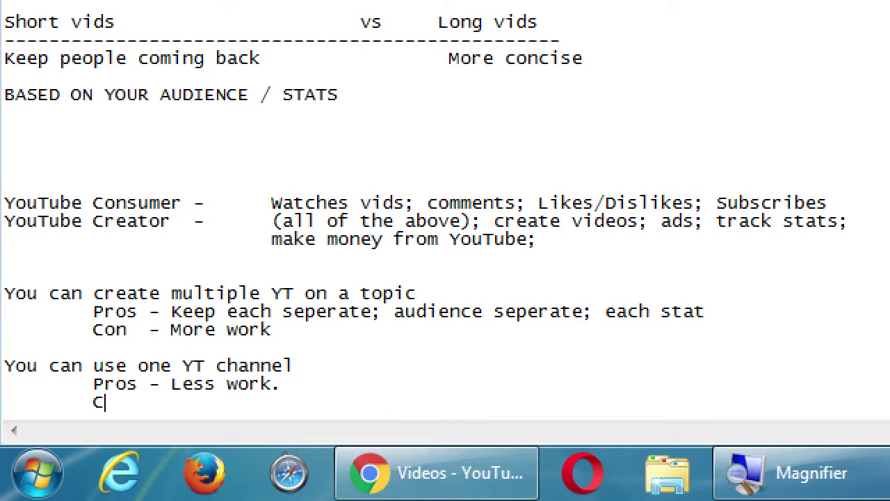
pyautogui.write('on - More clutter')
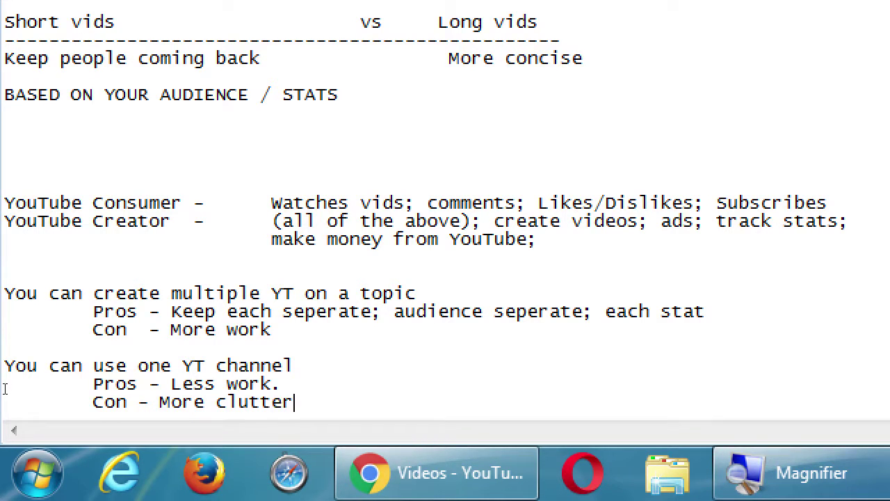
pyautogui.write('ed (use Playlists')
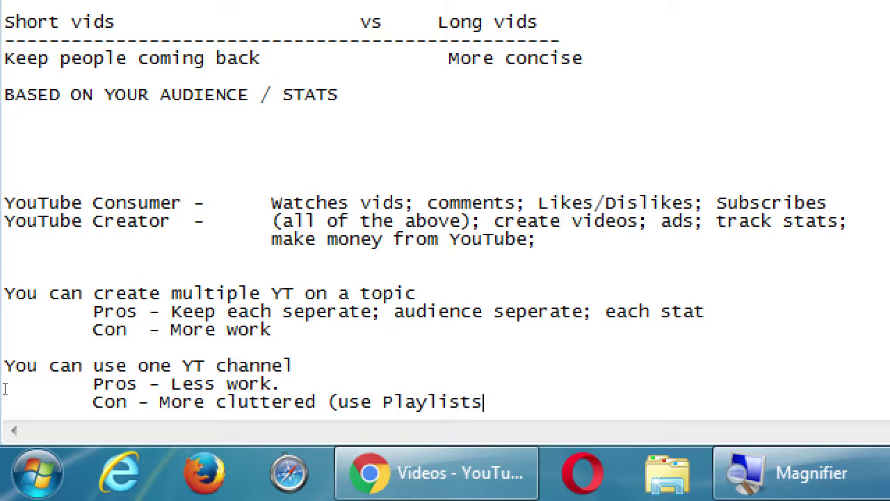
pyautogui.write(' to organize)')
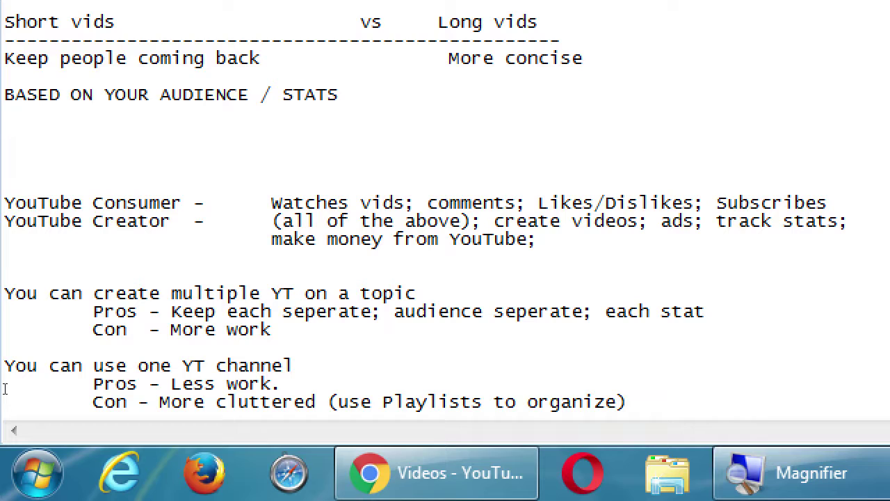
pyautogui.press('super+minus')
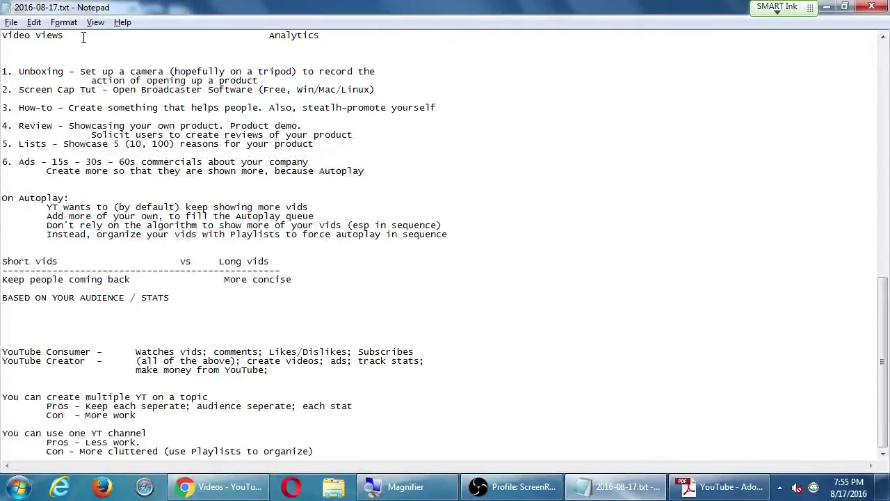
# Minimize the Notepad notes to get back to the YouTube page and its account menu
pyautogui.moveTo(223, 5); pyautogui.dragTo(228, 297)
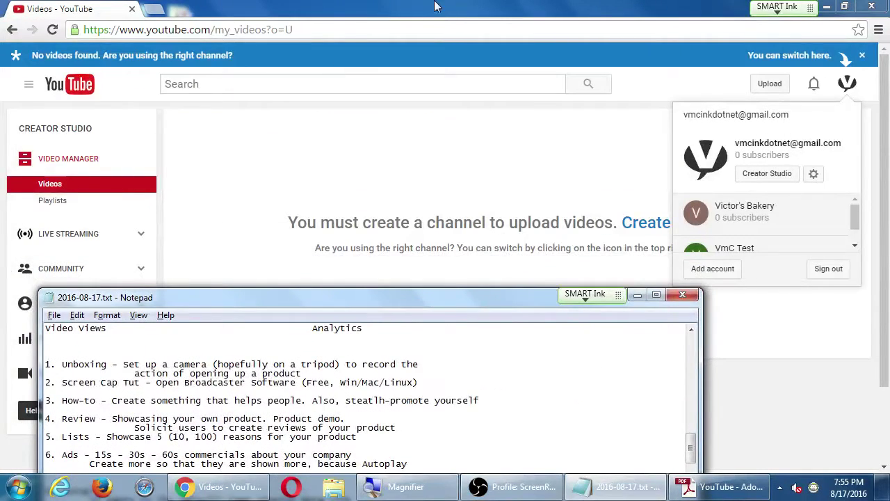
pyautogui.click(637, 293)
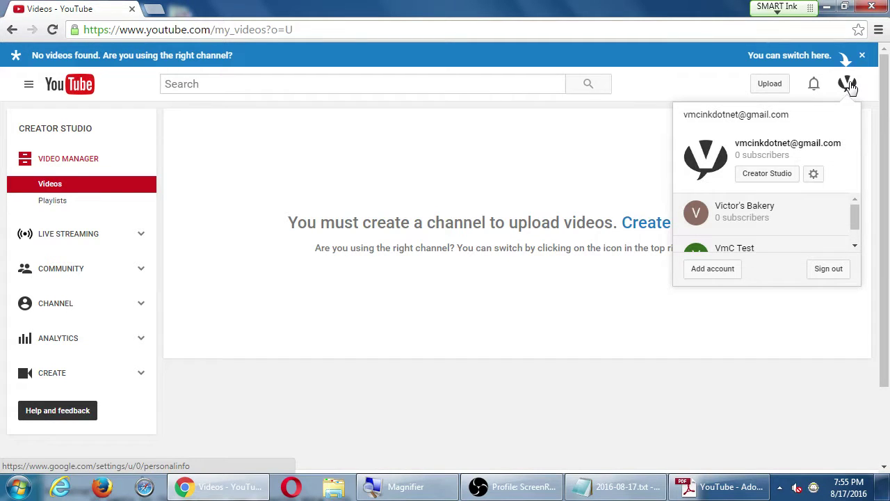
pyautogui.press('super+plus')
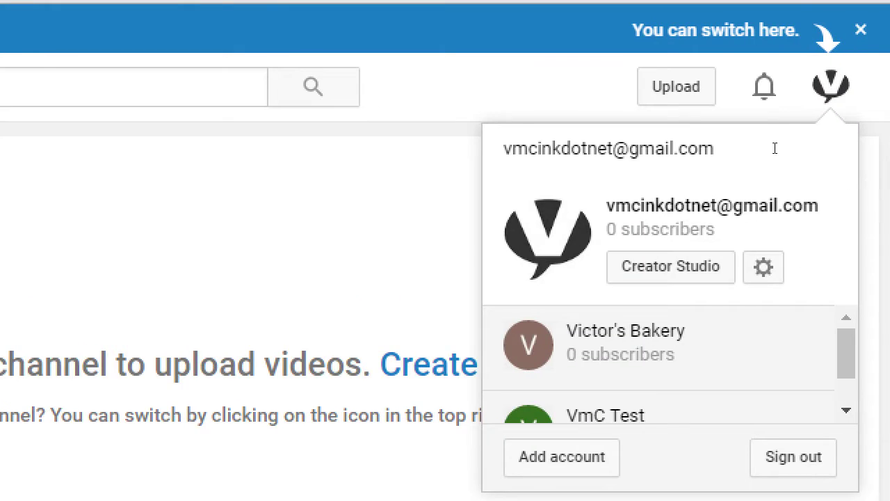
pyautogui.moveTo(747, 146); pyautogui.dragTo(820, 142)
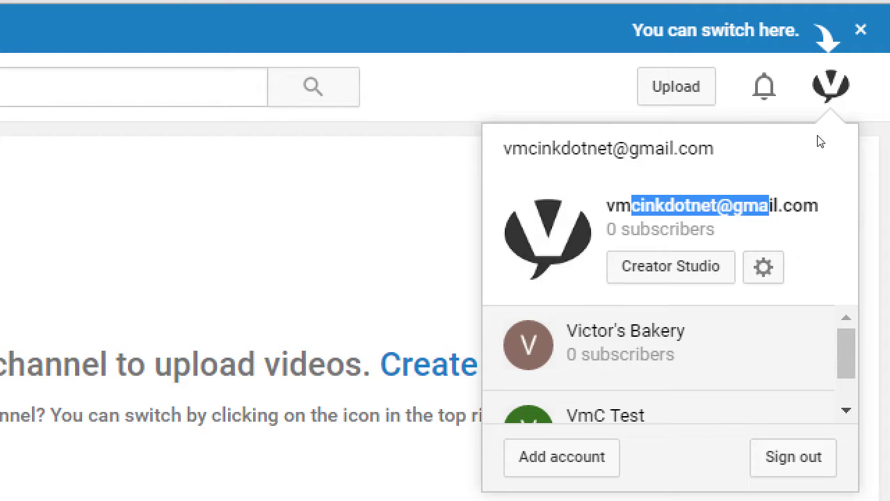
pyautogui.click(829, 159)
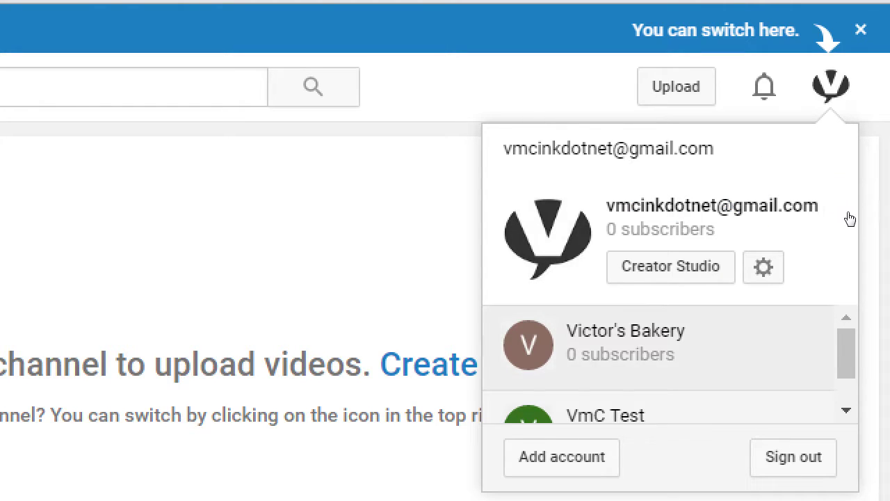
pyautogui.scroll(-2, 855, 223)
pyautogui.scroll(2, 855, 231)
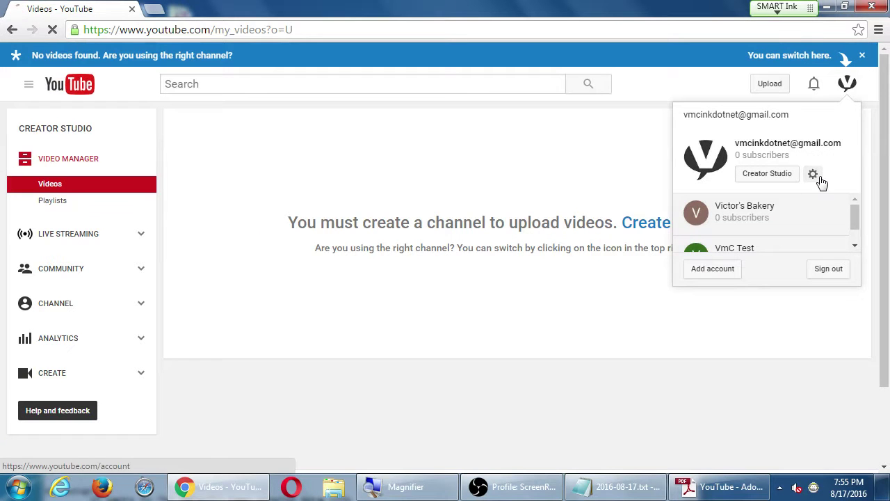
# Open the YouTube account settings from the avatar menu
pyautogui.click(820, 179)
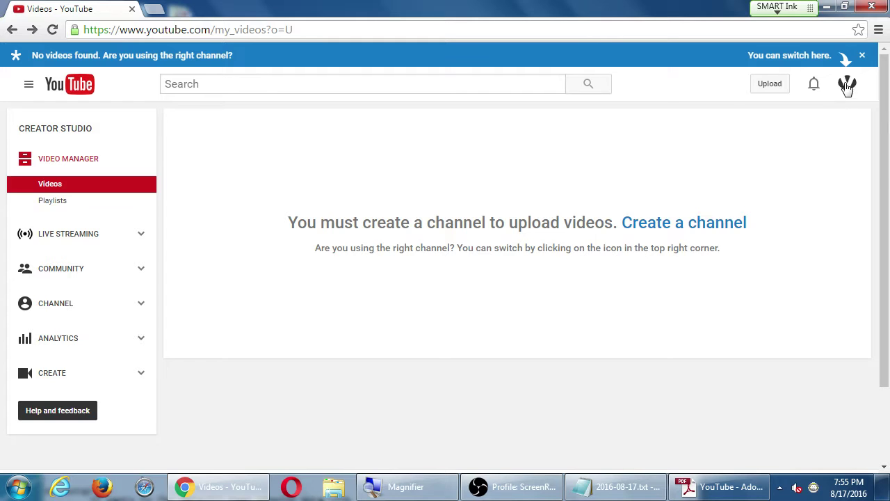
pyautogui.click(847, 85)
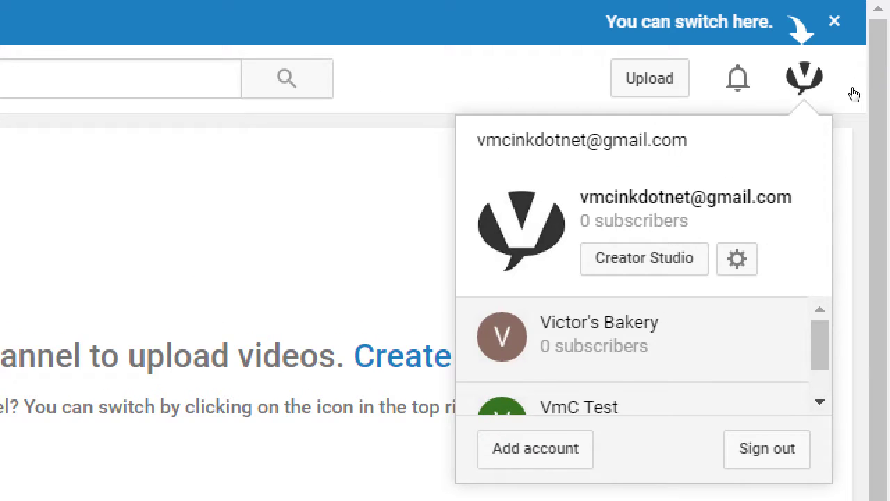
pyautogui.click(853, 95)
pyautogui.click(854, 92)
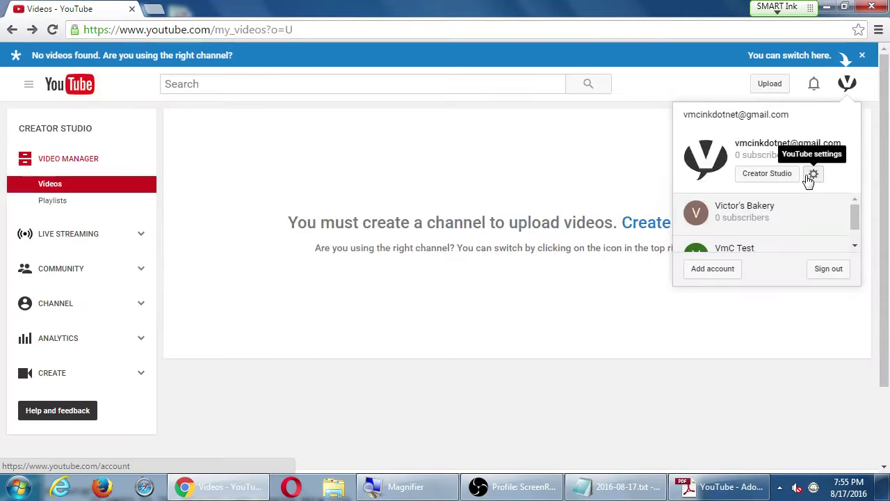
pyautogui.click(814, 175)
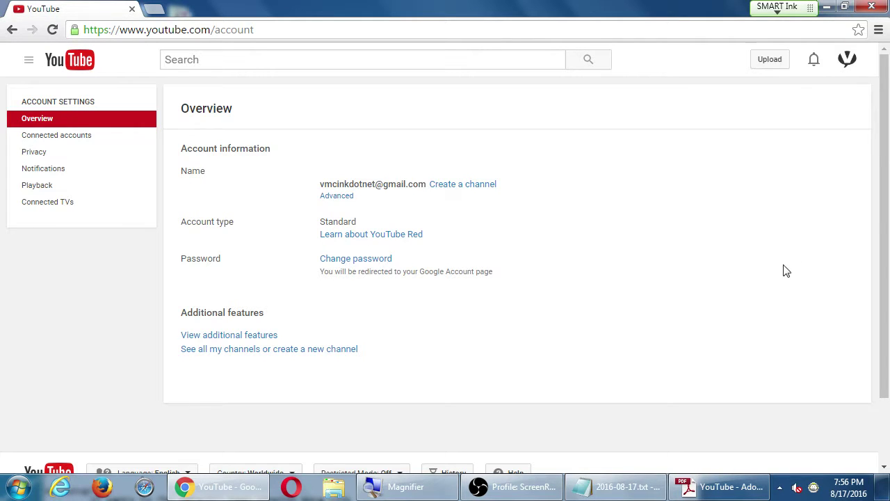
# Cancel creating a channel under the personal name and switch to the Victor's Bakery channel
pyautogui.click(254, 349)
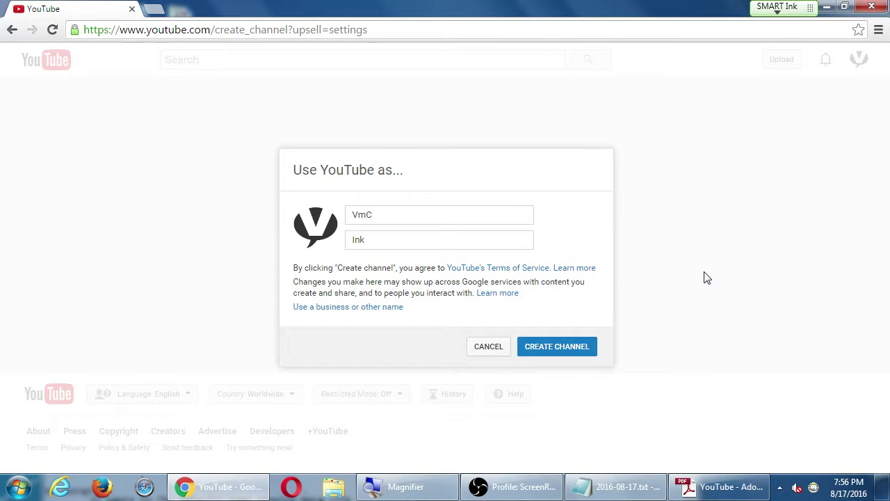
pyautogui.click(491, 351)
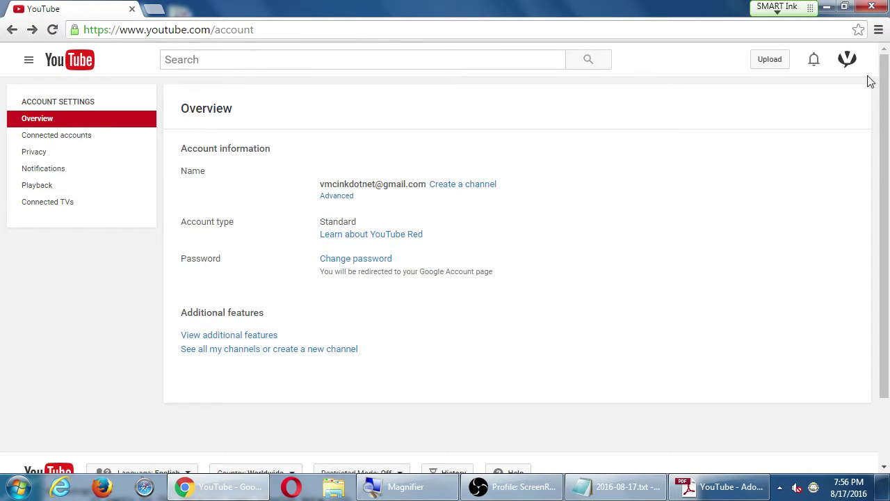
pyautogui.click(847, 59)
pyautogui.click(784, 191)
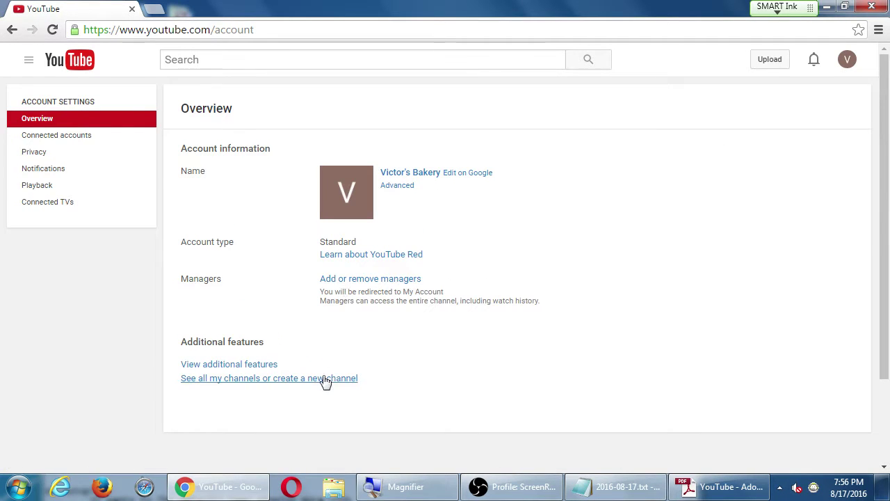
# Go to the full list of channels on the account and choose 'Create a new channel'
pyautogui.click(325, 378)
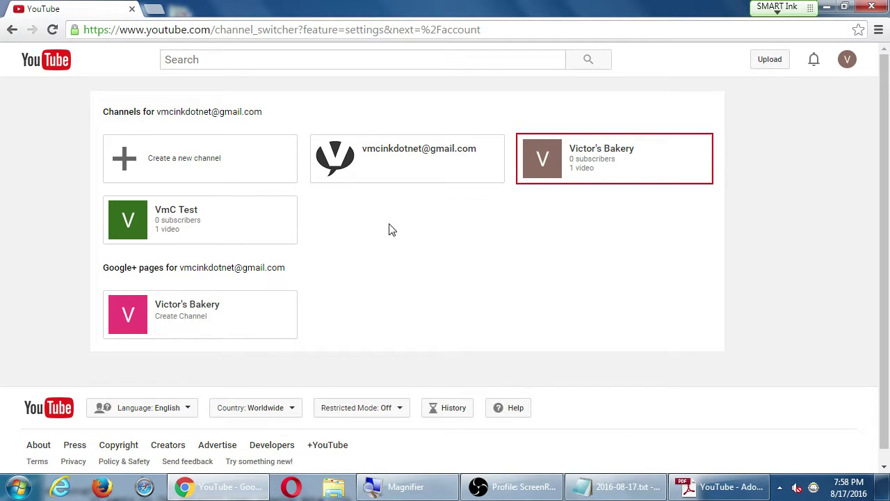
pyautogui.click(192, 171)
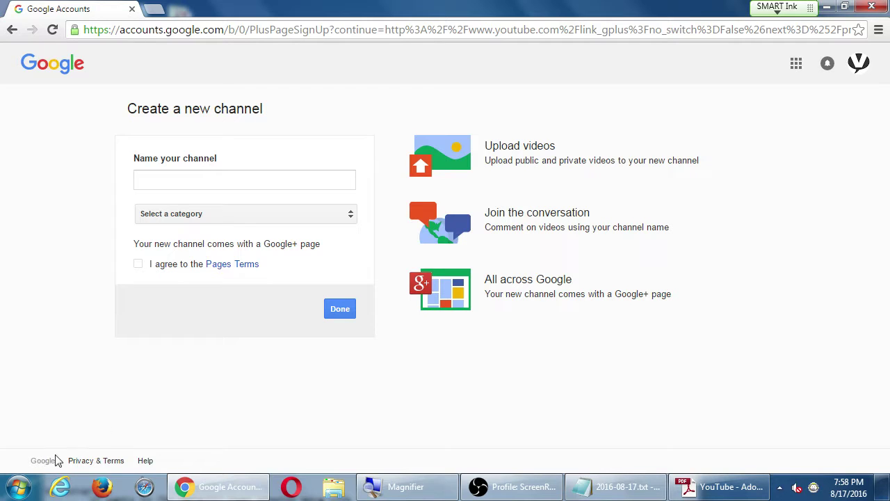
# Enter 'Victor's Amazing Vlog' as the new channel name, correcting the typos
pyautogui.click(251, 181)
pyautogui.write('V')
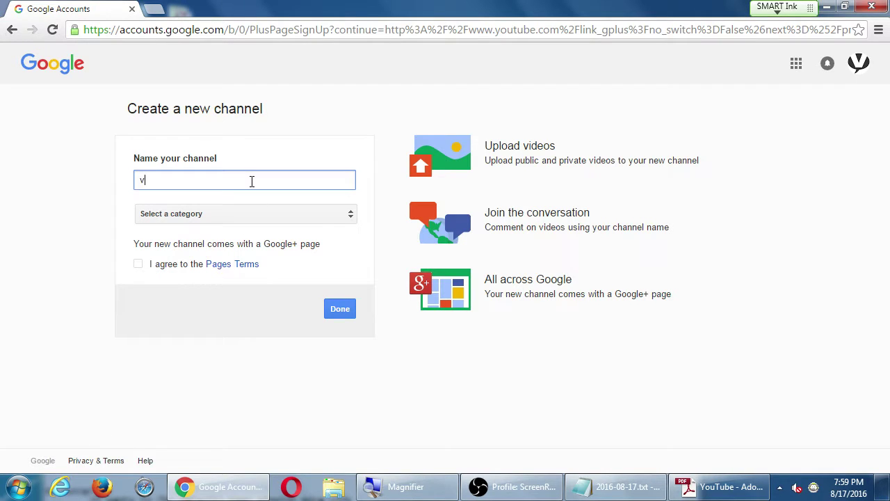
pyautogui.press('BackSpace')
pyautogui.write("Victor';s")
pyautogui.press('BackSpace')
pyautogui.press('BackSpace')
pyautogui.write('s Amazing Blog')
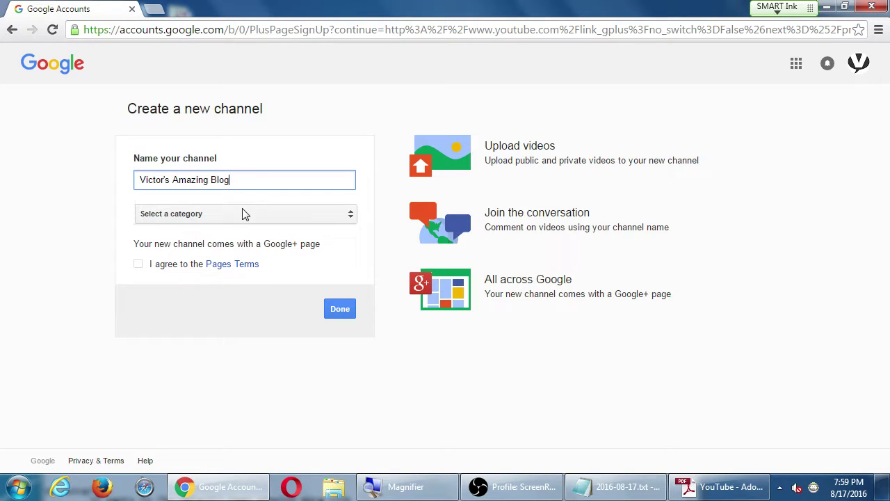
pyautogui.press('Left')
pyautogui.press('Left')
pyautogui.press('Delete')
pyautogui.write('v')
pyautogui.hotkey('shift', 'Left')
pyautogui.write('V')
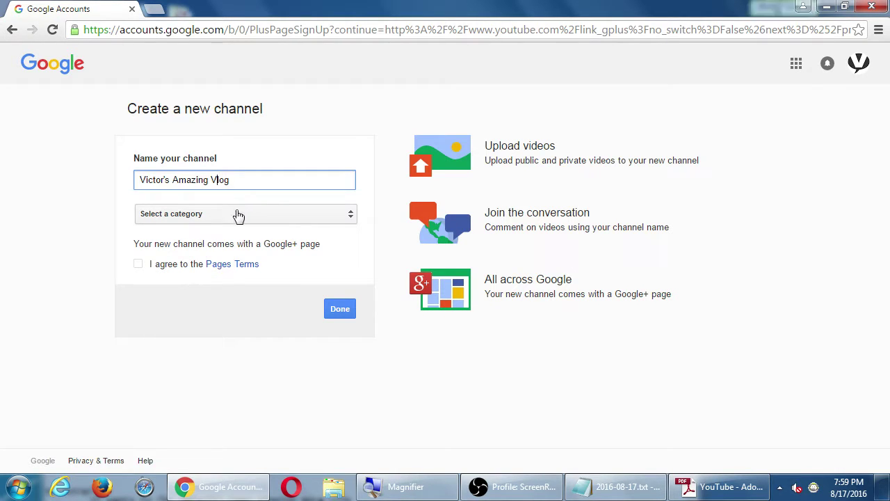
# Choose the Other category, agree to the Pages Terms, submit, then stop the screen recording
pyautogui.click(239, 216)
pyautogui.click(190, 266)
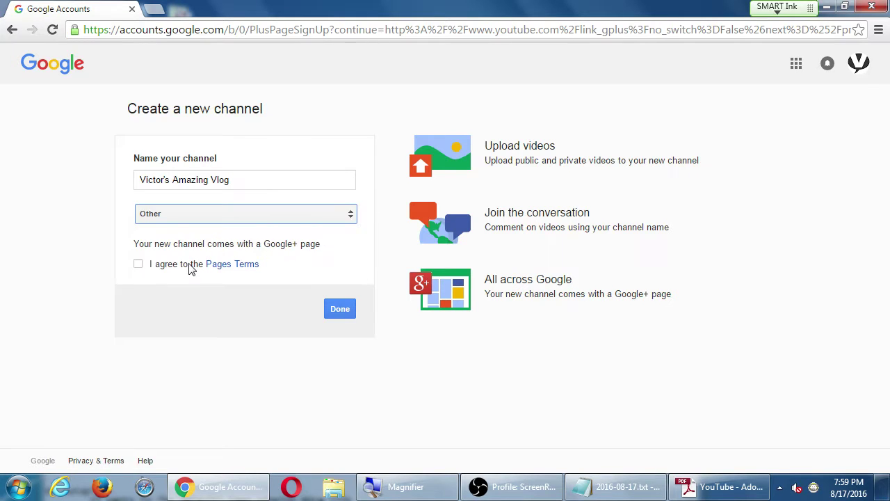
pyautogui.click(138, 265)
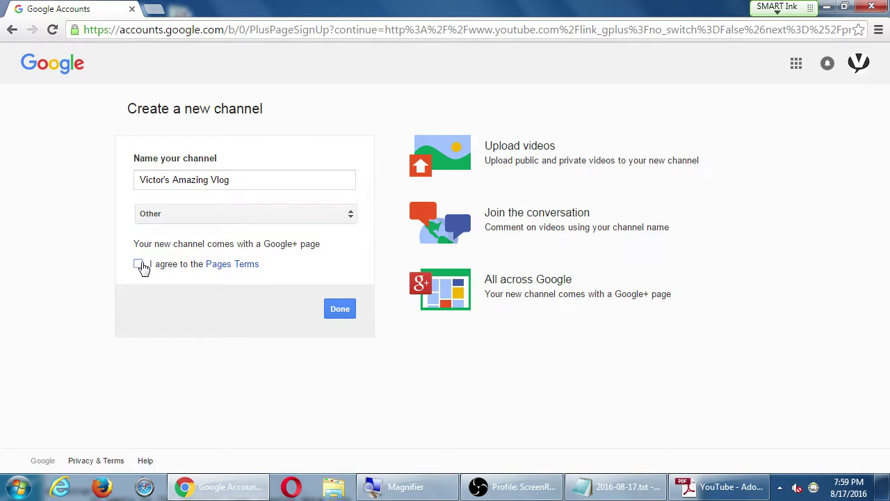
pyautogui.click(342, 310)
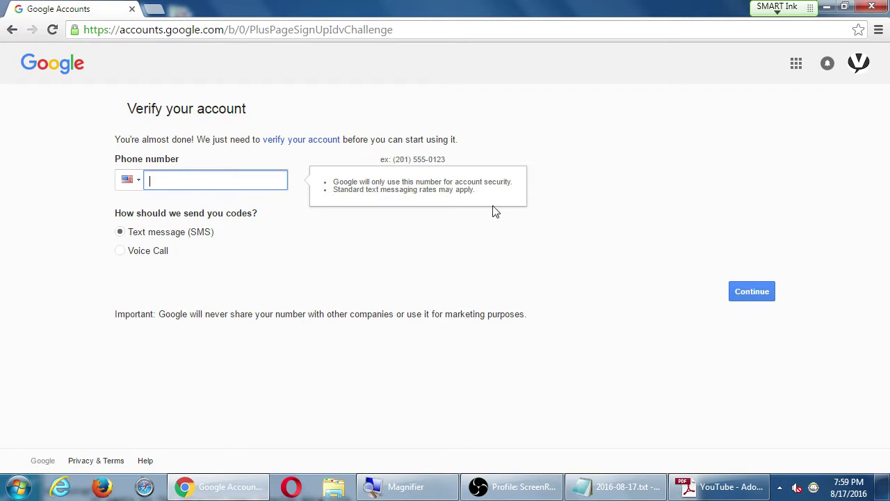
pyautogui.click(506, 488)
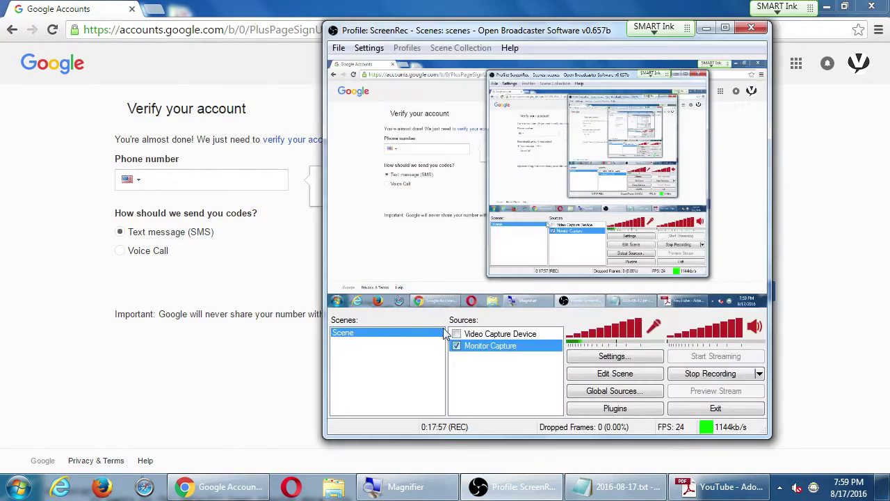
pyautogui.click(457, 345)
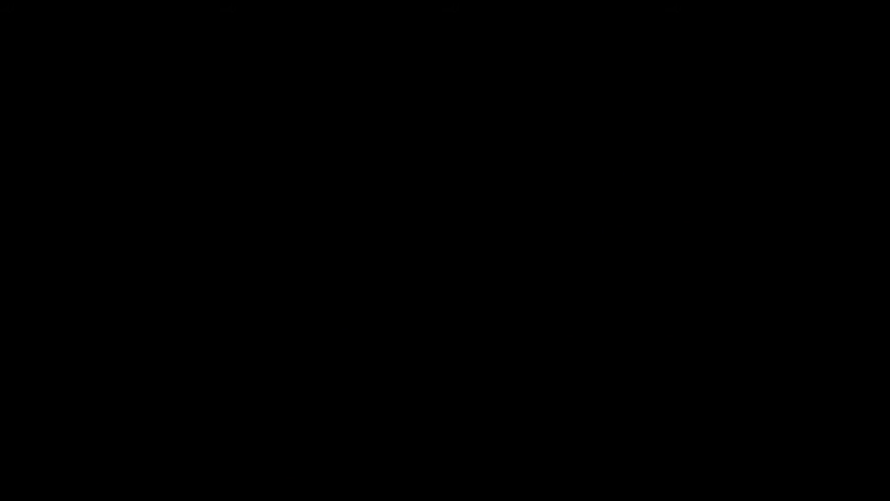
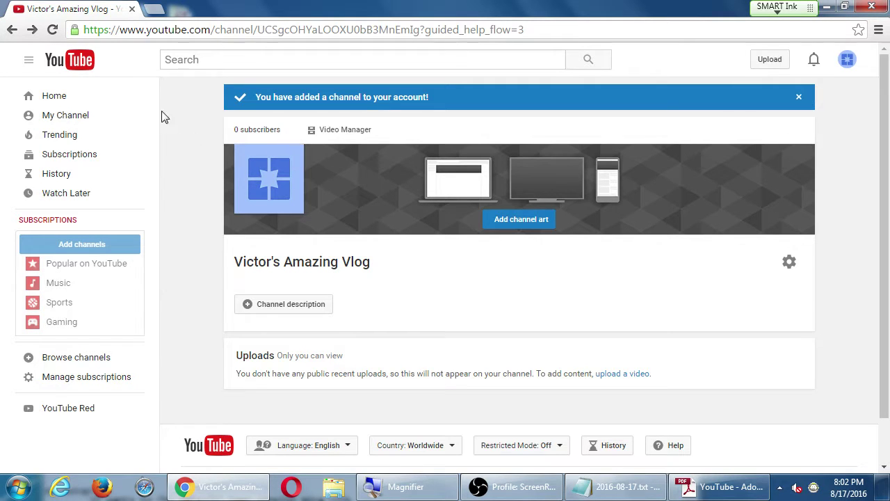
# Return to the vlog channel's page and close the icon editor without changing the icon
pyautogui.click(79, 117)
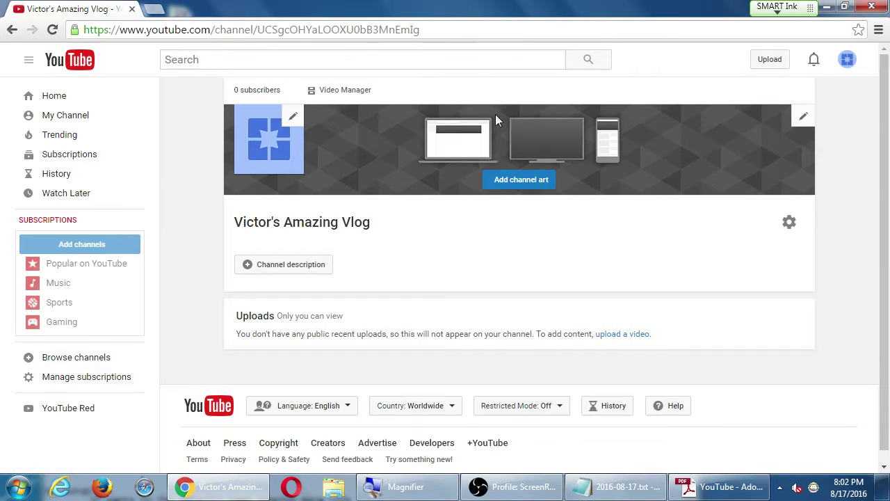
pyautogui.click(291, 114)
pyautogui.click(221, 213)
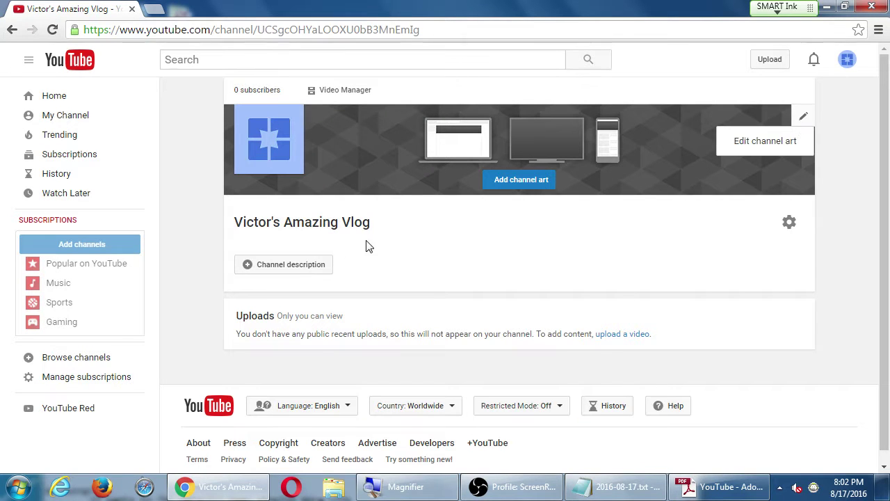
# Open the channel description editor twice, cancelling each time so the description stays empty
pyautogui.click(300, 267)
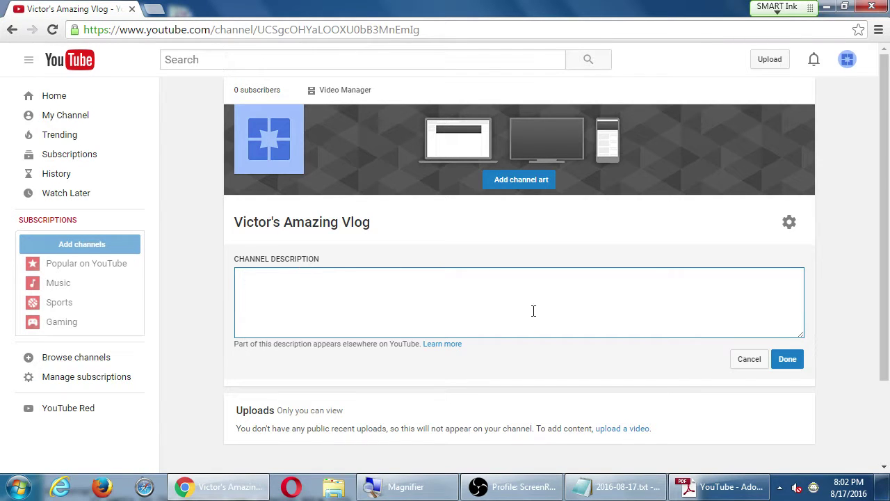
pyautogui.click(745, 362)
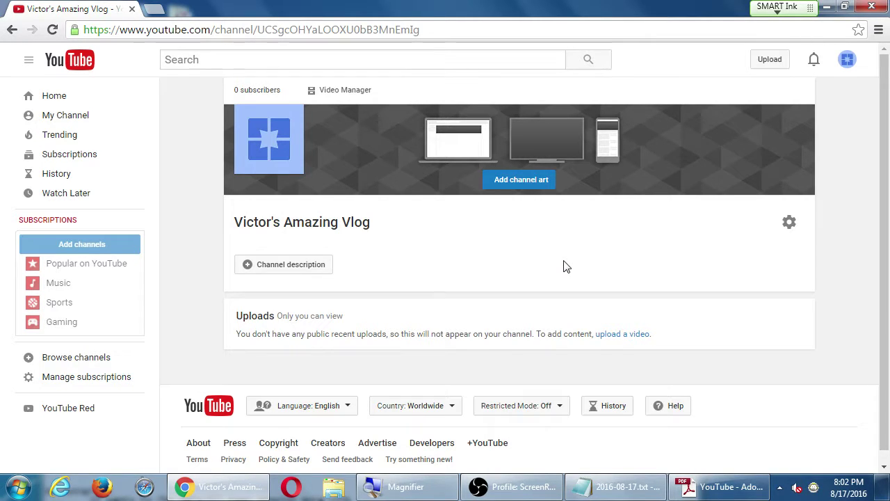
pyautogui.click(319, 268)
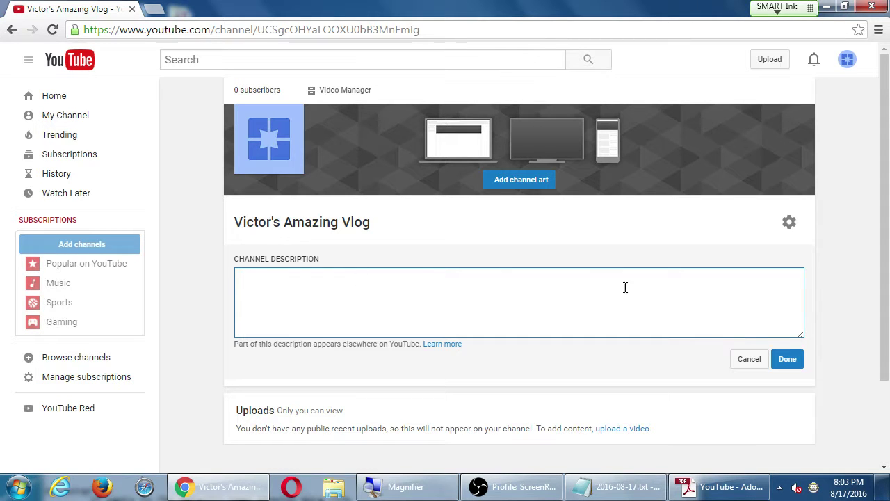
pyautogui.click(749, 362)
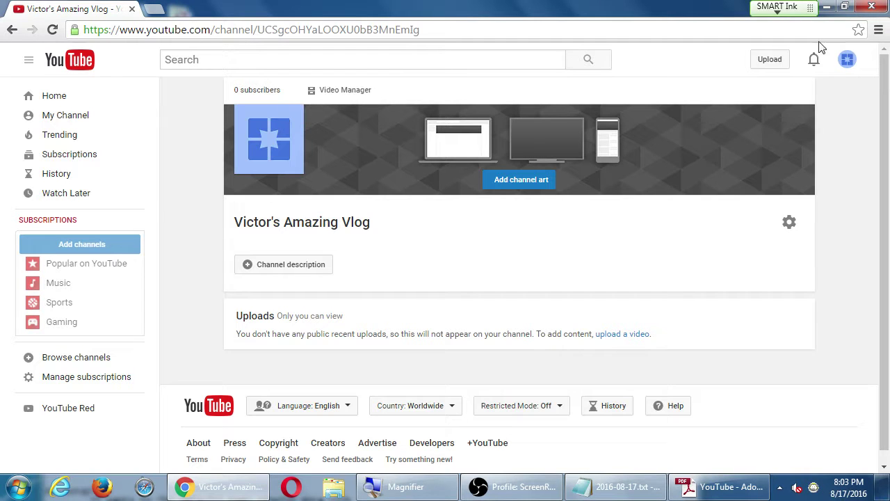
pyautogui.click(846, 59)
# Go to the Creator Studio dashboard, then open and scroll the vlog's Status and Features page
pyautogui.click(782, 154)
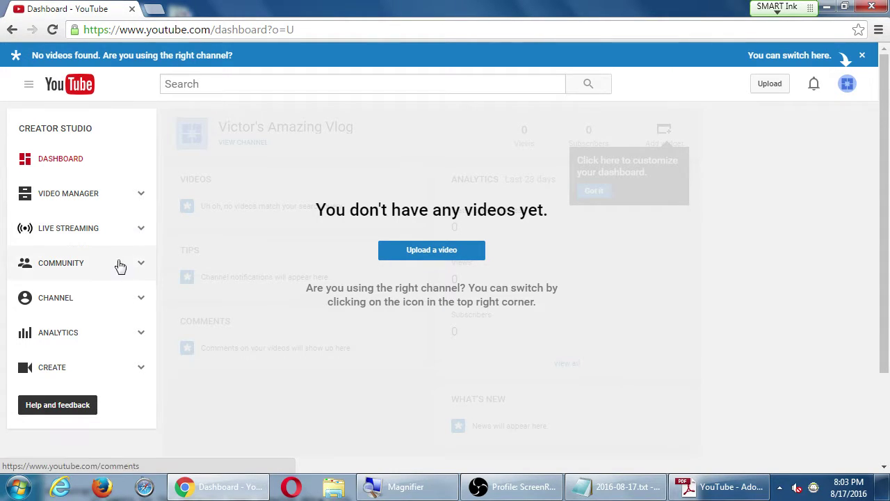
pyautogui.click(67, 300)
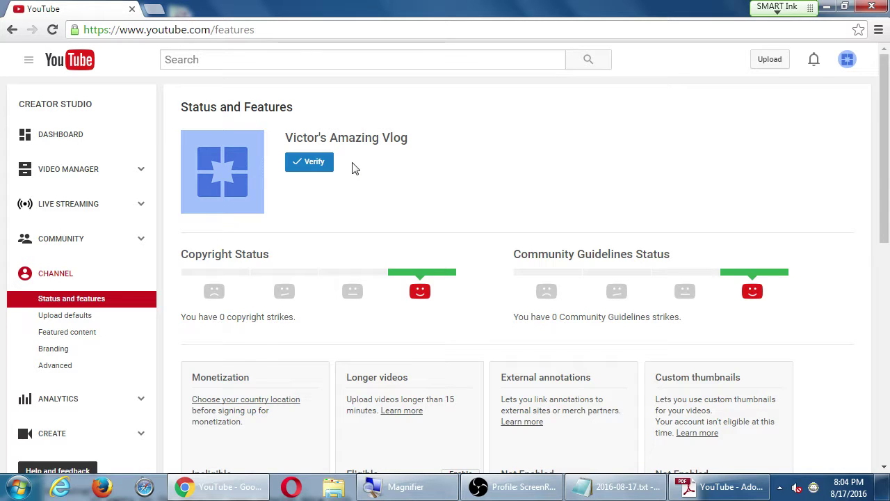
pyautogui.scroll(-1, 358, 169)
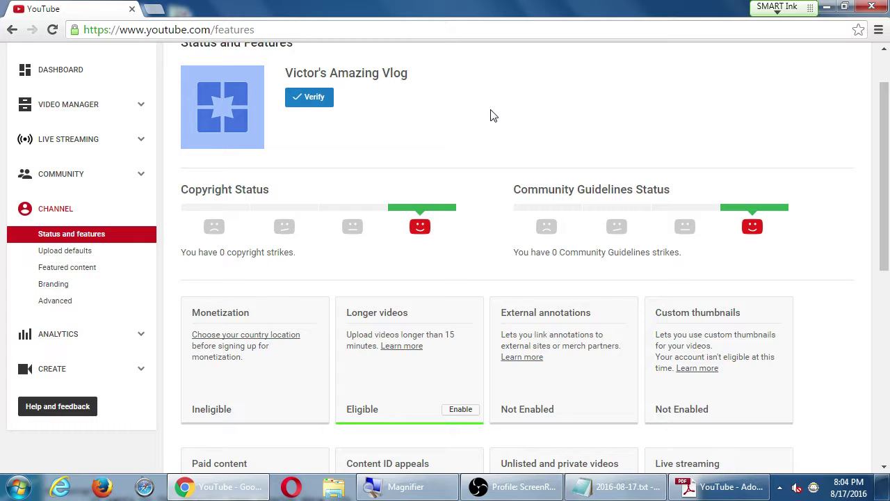
# Load youtube.com in a new tab, scroll its home feed, then return to the Status and Features tab
pyautogui.hotkey('ctrl', 't')
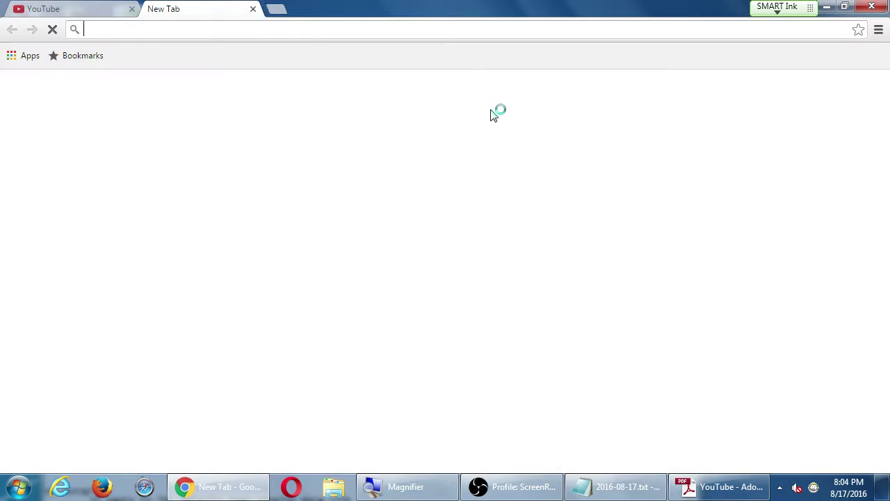
pyautogui.write('youtube.com')
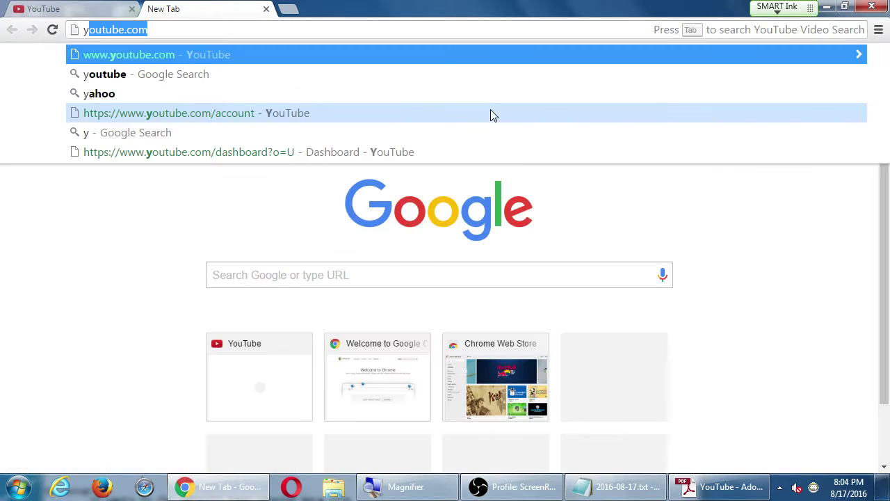
pyautogui.press('Return')
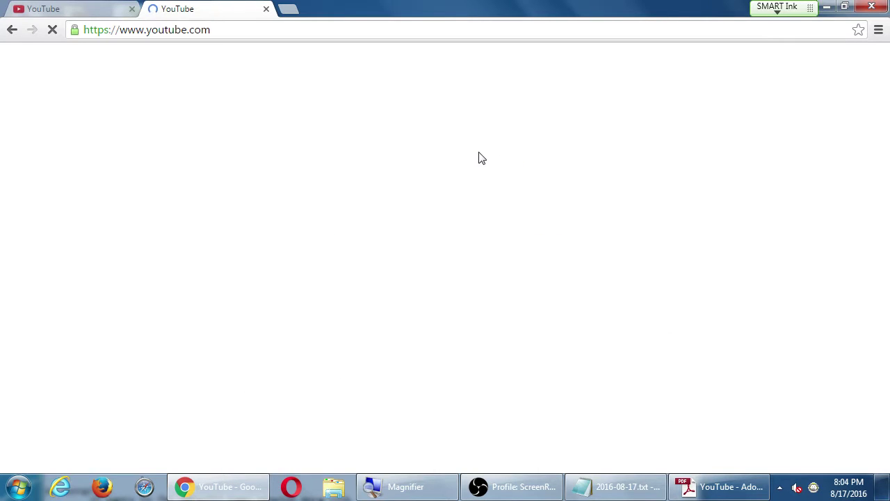
pyautogui.scroll(-3, 751, 218)
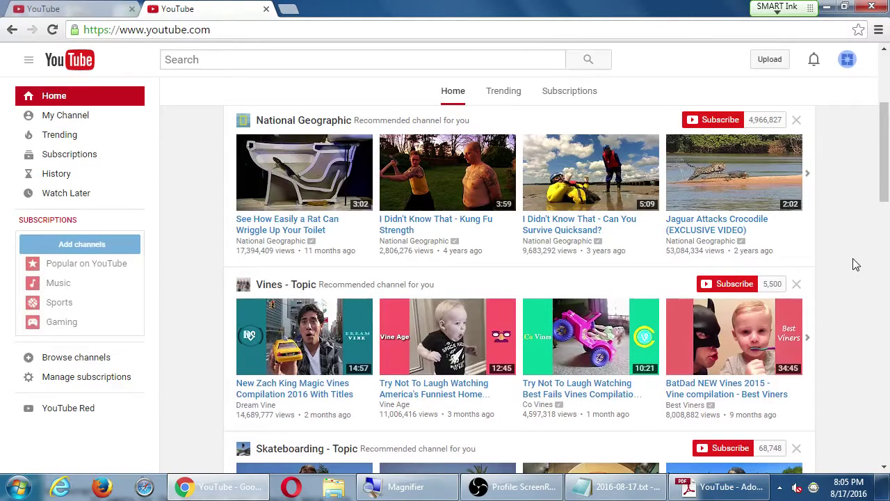
pyautogui.scroll(-4, 855, 264)
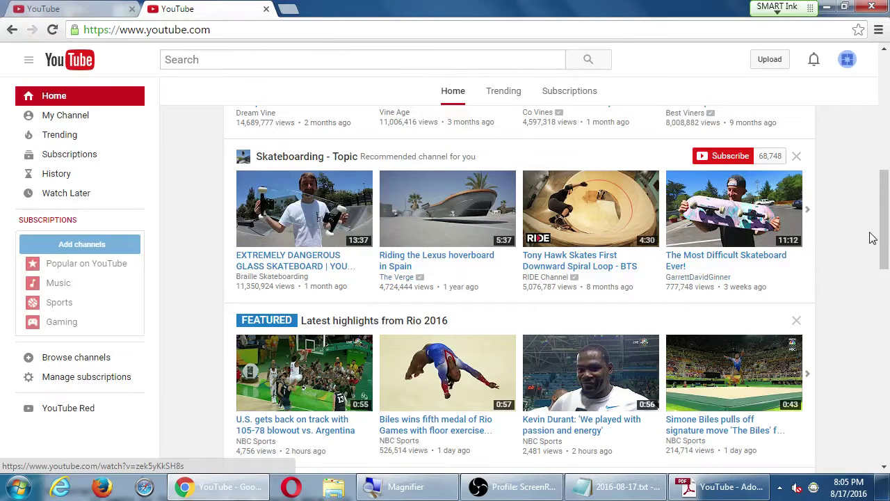
pyautogui.scroll(-1, 859, 250)
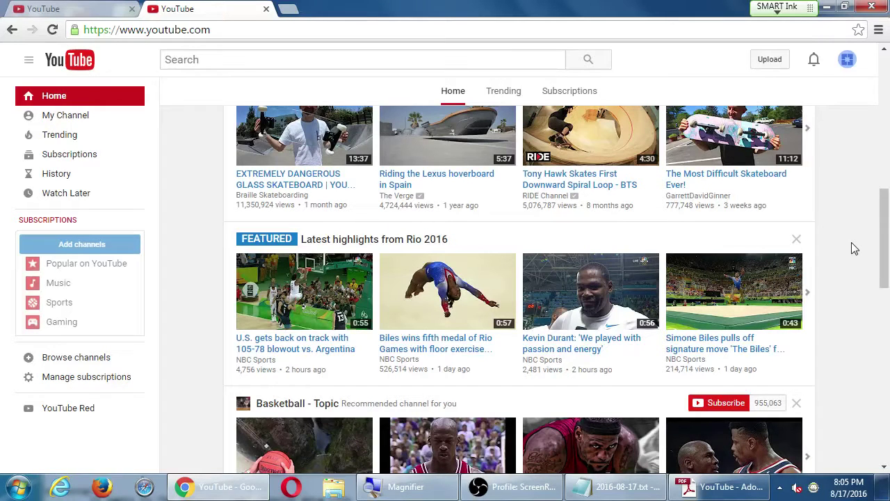
pyautogui.click(90, 8)
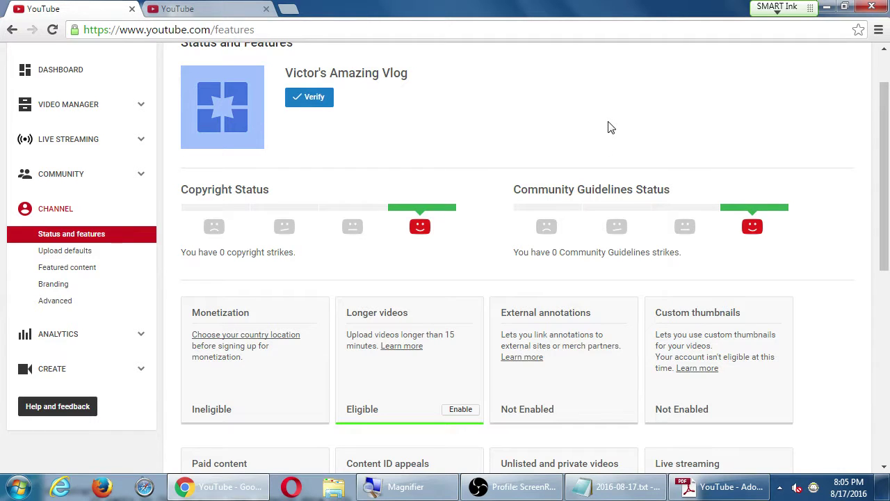
pyautogui.scroll(1, 758, 159)
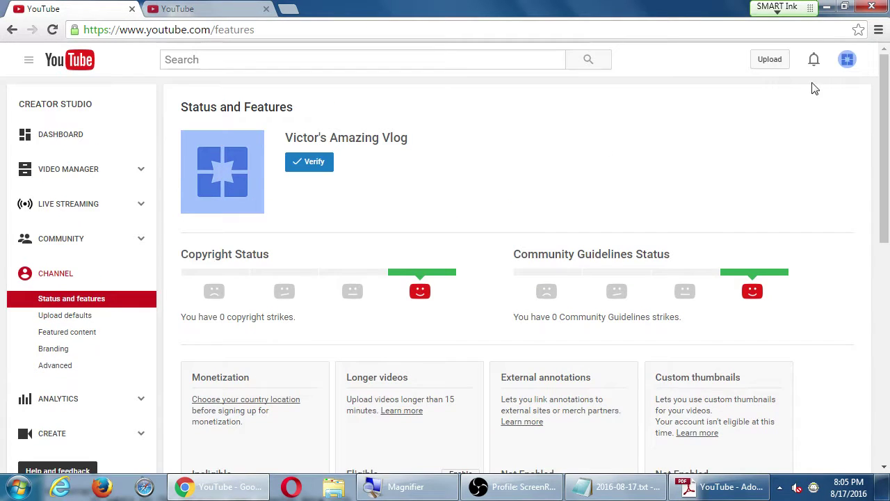
pyautogui.click(843, 61)
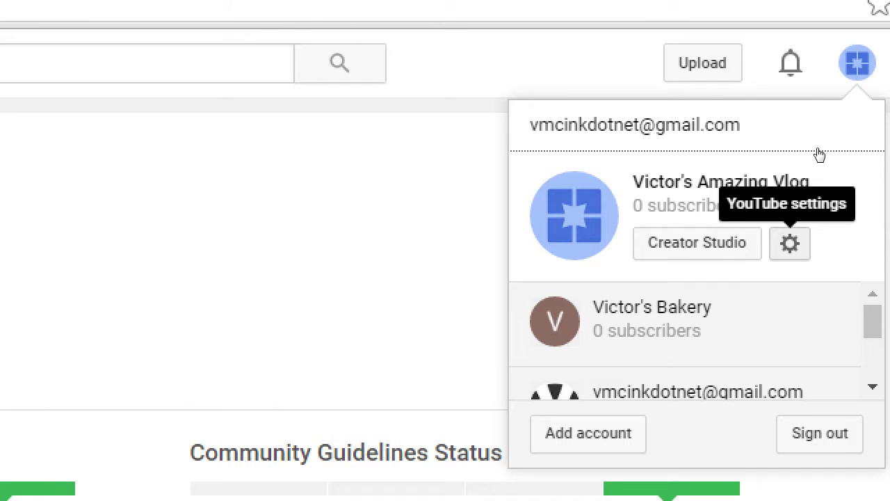
pyautogui.click(790, 242)
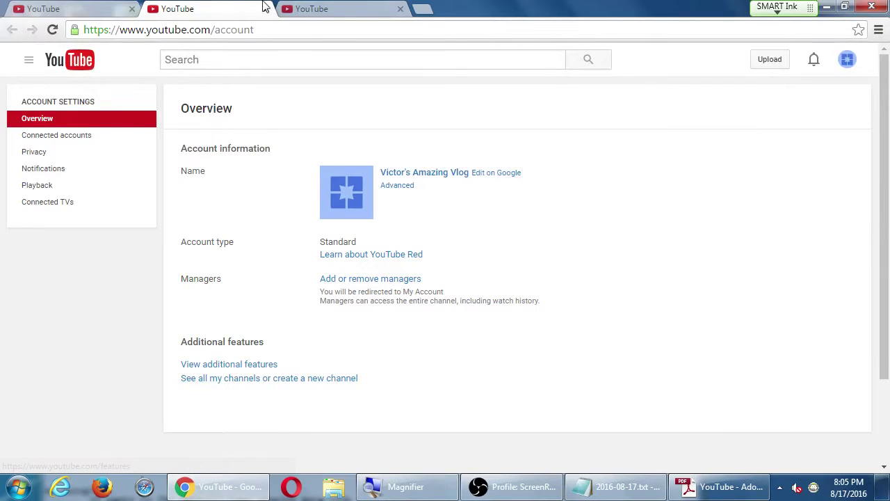
pyautogui.click(265, 9)
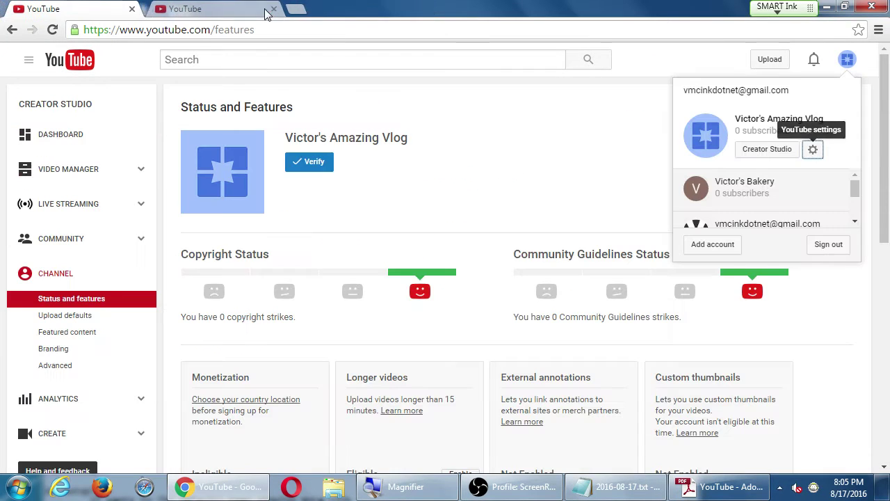
pyautogui.click(828, 353)
pyautogui.scroll(-1, 835, 351)
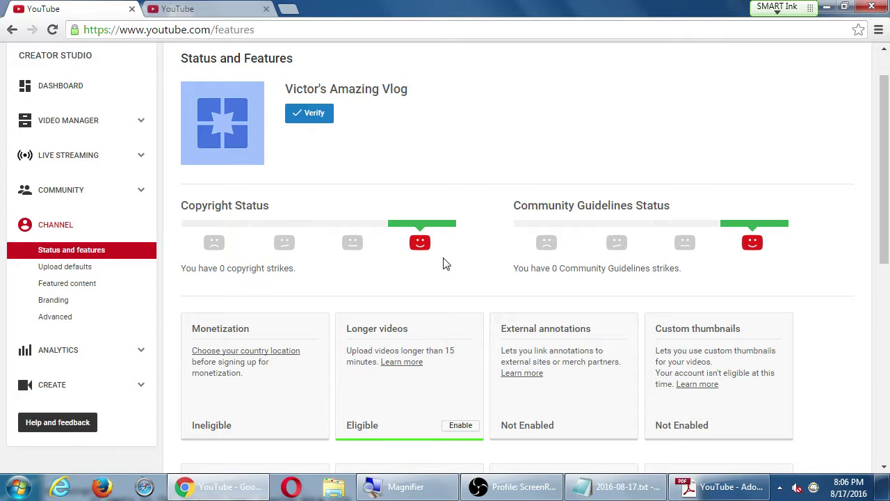
pyautogui.scroll(-2, 487, 268)
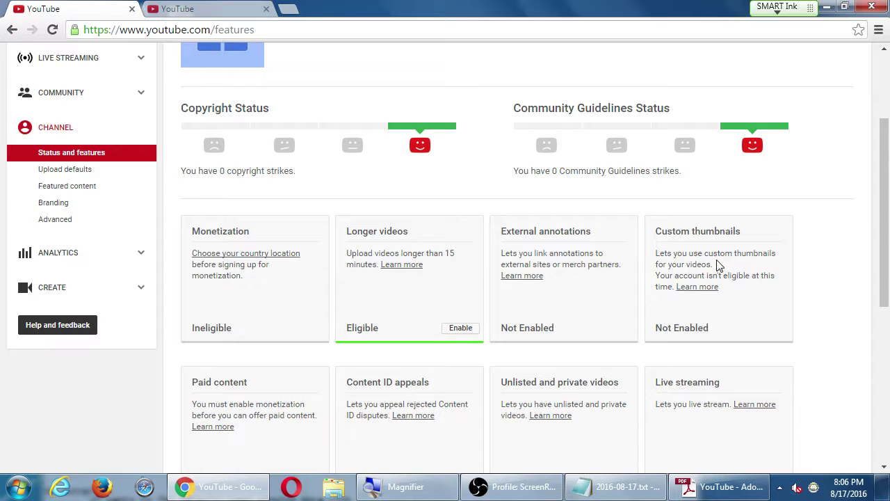
pyautogui.scroll(-2, 820, 264)
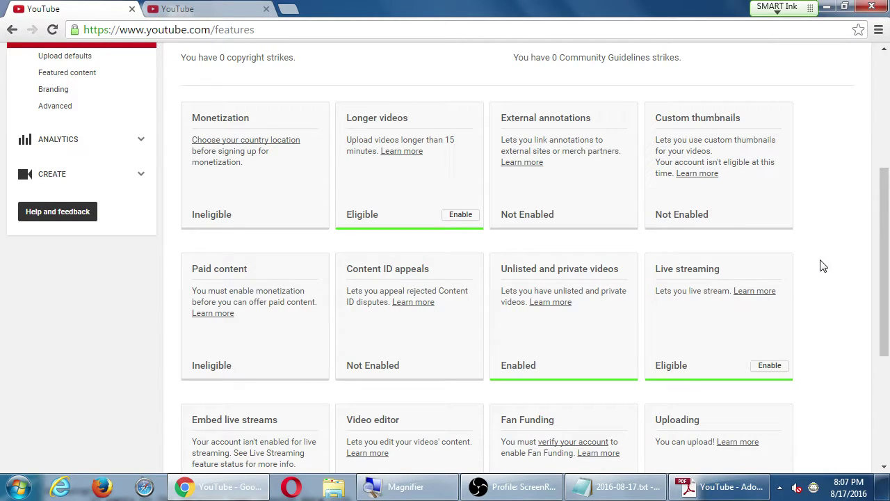
# Add the heading 'How to profit from YouTube' at the end of the Notepad notes
pyautogui.click(618, 487)
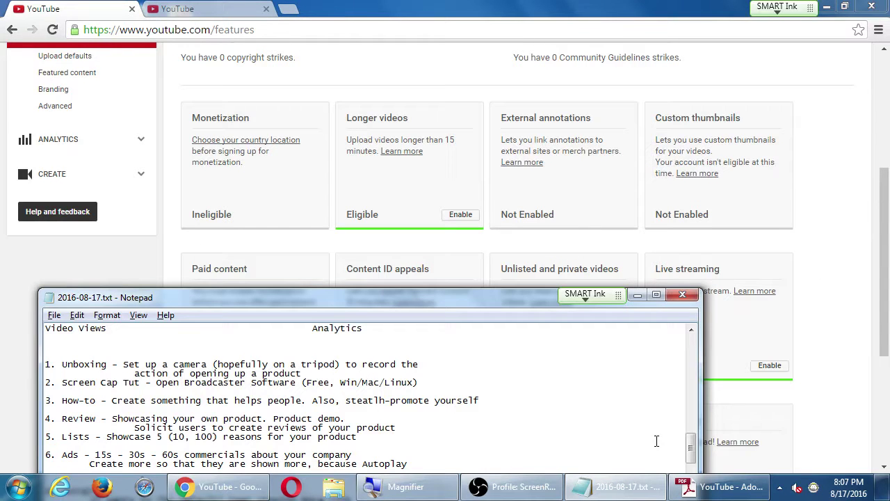
pyautogui.moveTo(463, 296); pyautogui.dragTo(588, 114)
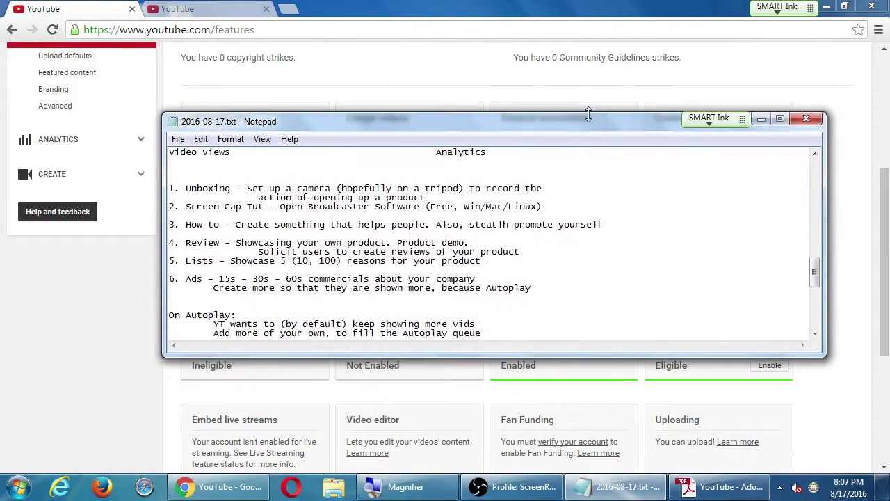
pyautogui.hotkey('ctrl', 'End')
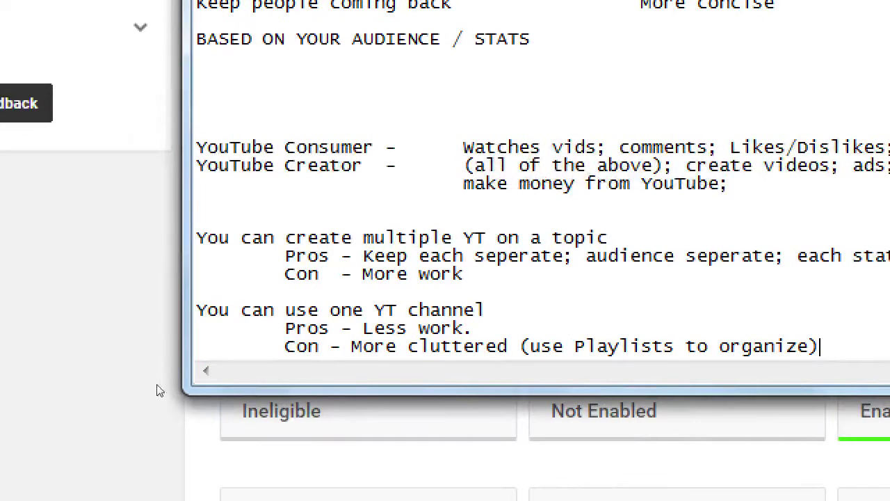
pyautogui.press('Return')
pyautogui.press('Return')
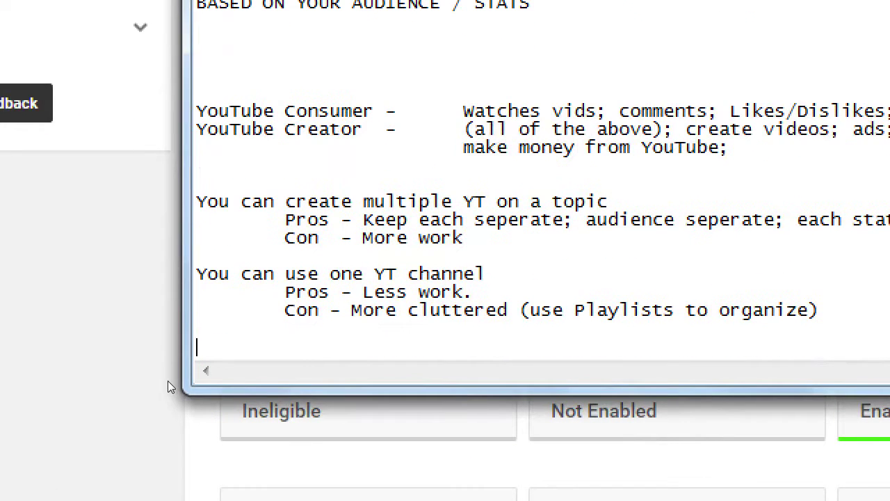
pyautogui.write('How to profi')
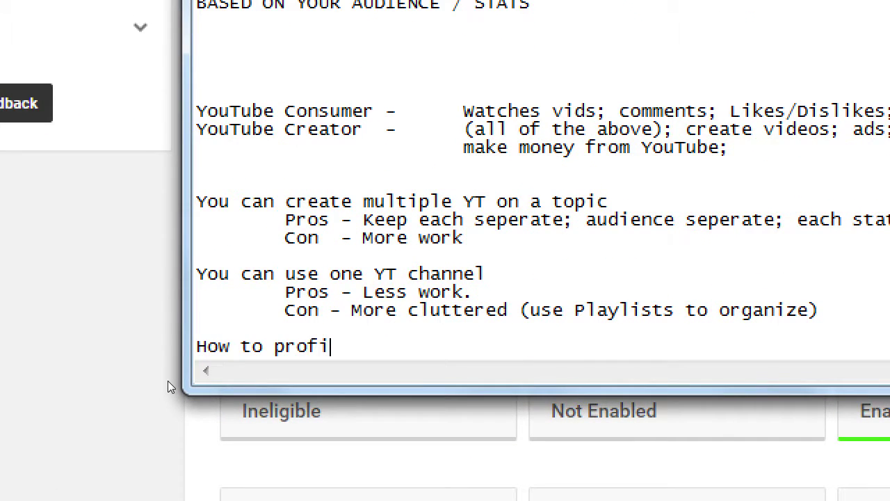
pyautogui.write('t from you')
pyautogui.press('BackSpace')
pyautogui.press('BackSpace')
pyautogui.press('BackSpace')
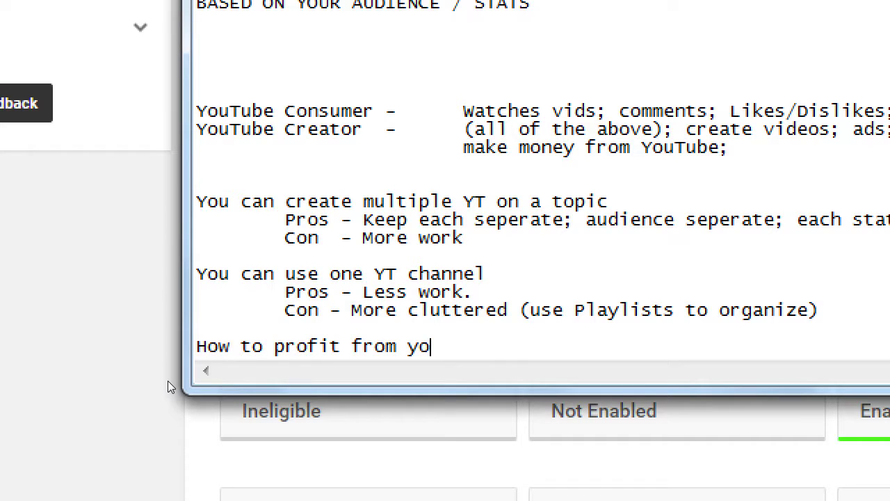
pyautogui.write('YouTube')
pyautogui.press('Return')
# Add the indented line 'Activate Monitization - Ads play on your video'
pyautogui.press('Tab')
pyautogui.write('Ad')
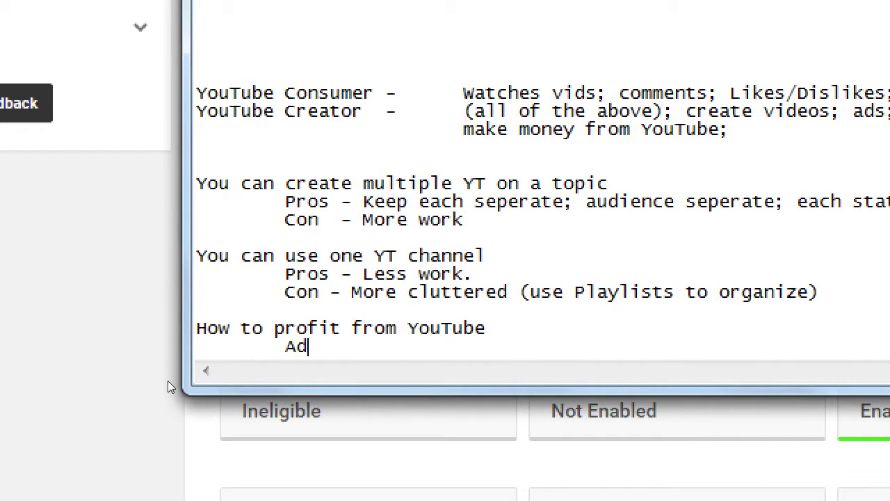
pyautogui.press('BackSpace')
pyautogui.write('ctivate Mo')
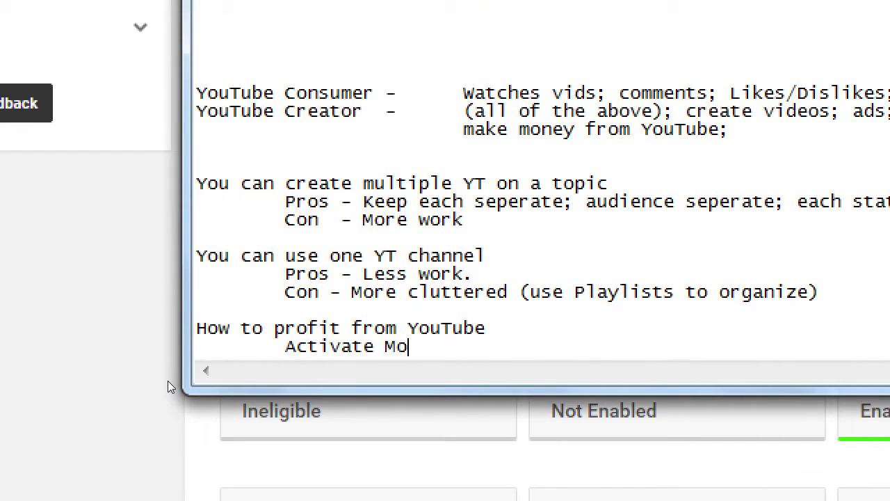
pyautogui.write('nitization - ')
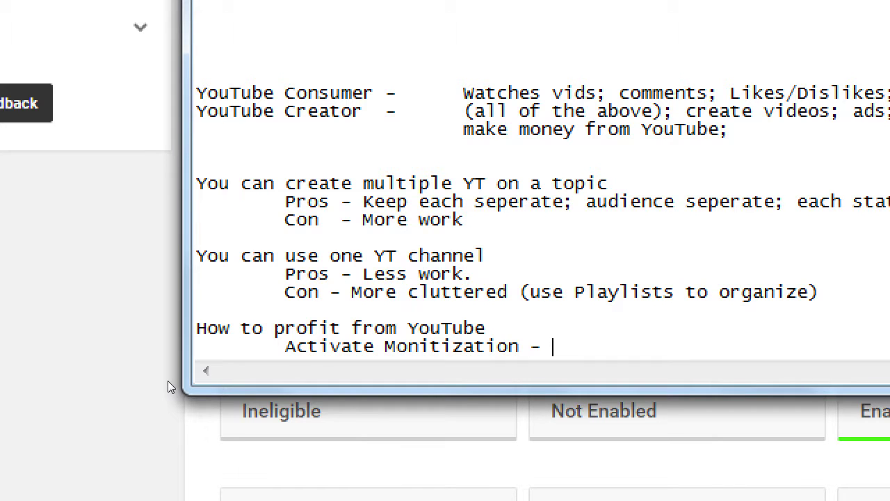
pyautogui.write('Ads play on you')
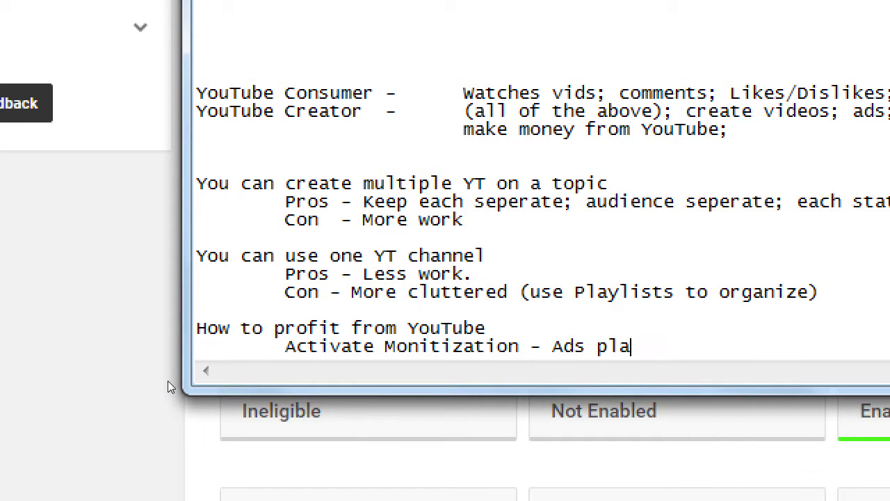
pyautogui.write('r video')
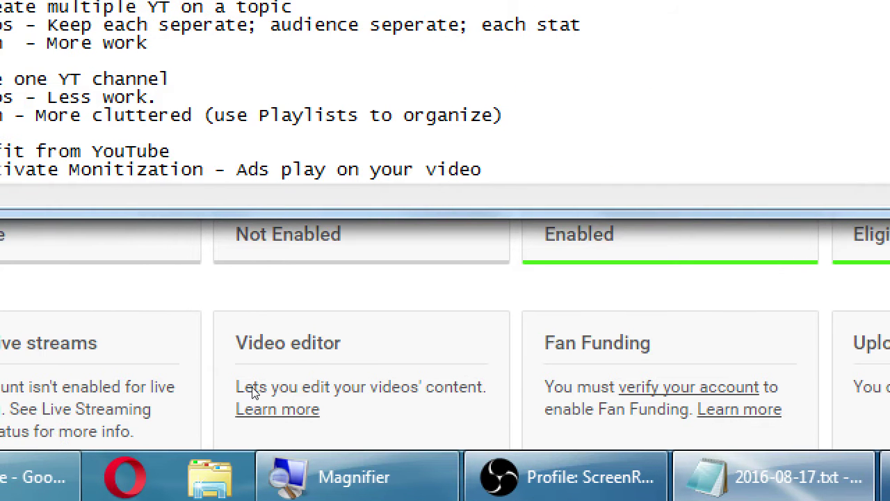
# Add the indented line 'You make money when people click', correcting the 'poeple' typo
pyautogui.press('Return')
pyautogui.press('Tab')
pyautogui.press('Tab')
pyautogui.press('Tab')
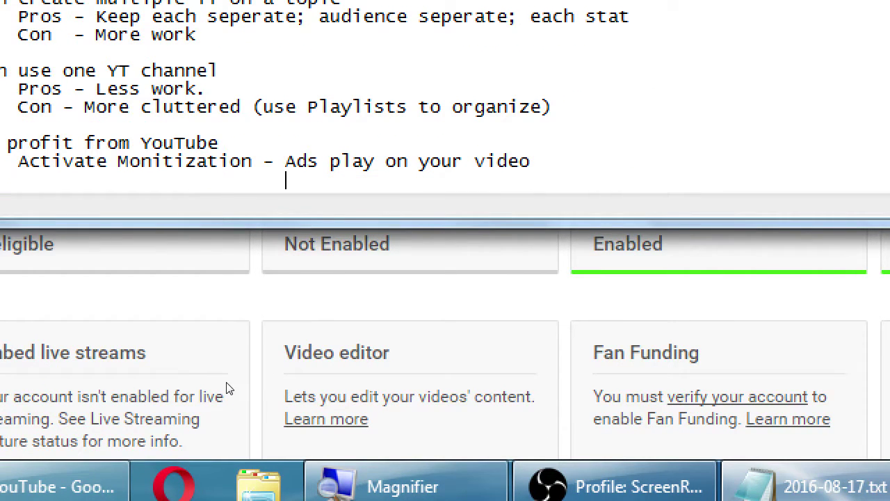
pyautogui.write('You make money ')
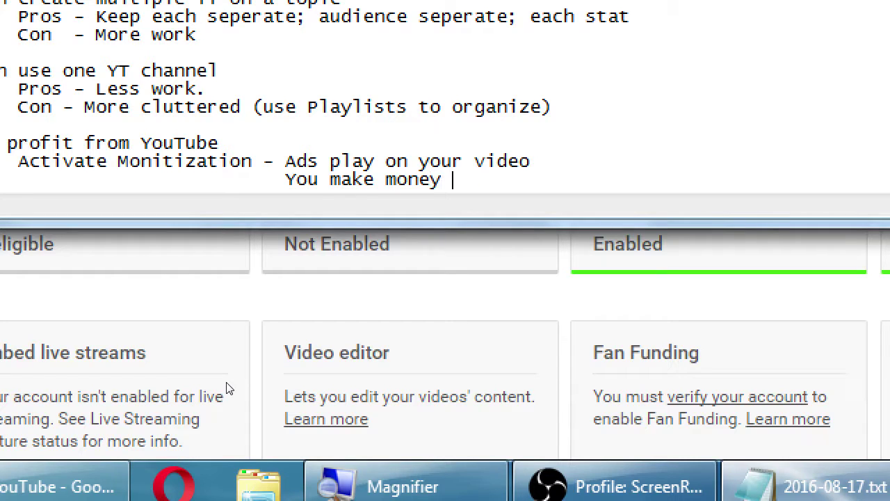
pyautogui.write('when poeple ')
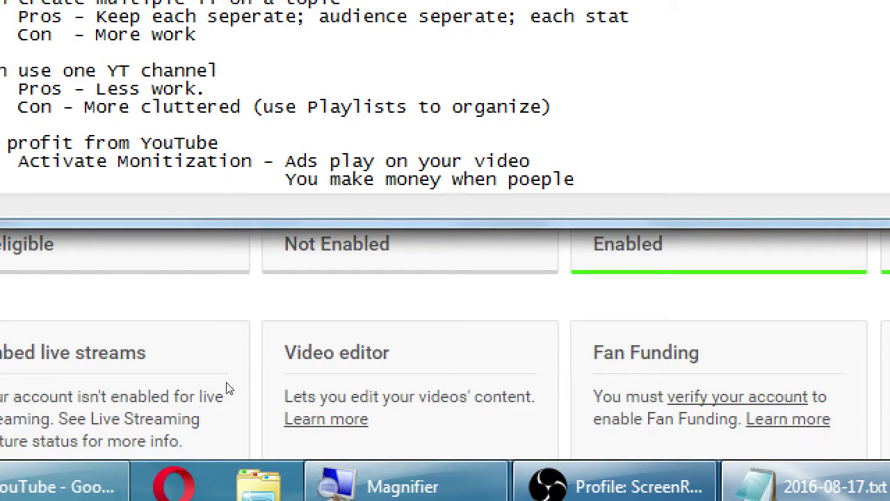
pyautogui.write('click')
pyautogui.hotkey('ctrl', 'Left')
pyautogui.press('Left')
pyautogui.hotkey('ctrl', 'shift', 'Left')
pyautogui.write('people')
pyautogui.press('Return')
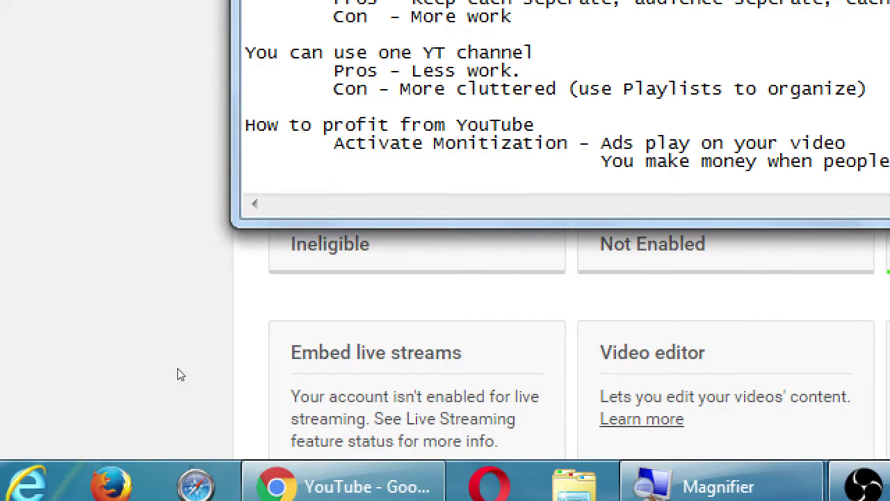
pyautogui.moveTo(196, 351); pyautogui.dragTo(213, 423)
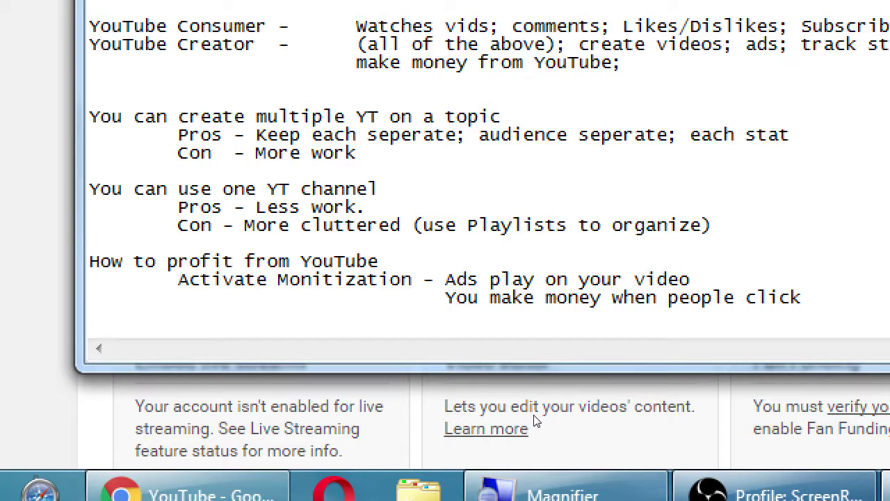
# Type the 'Paid Content' entry with '- Charge for people to see your video', fixing typos
pyautogui.write('Paid Content')
pyautogui.press('Tab')
pyautogui.press('Tab')
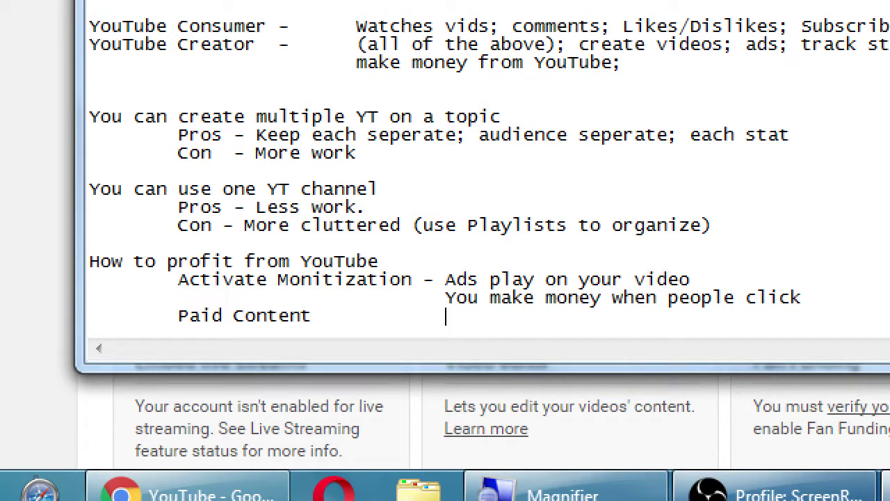
pyautogui.press('BackSpace')
pyautogui.press('BackSpace')
pyautogui.click(535, 417)
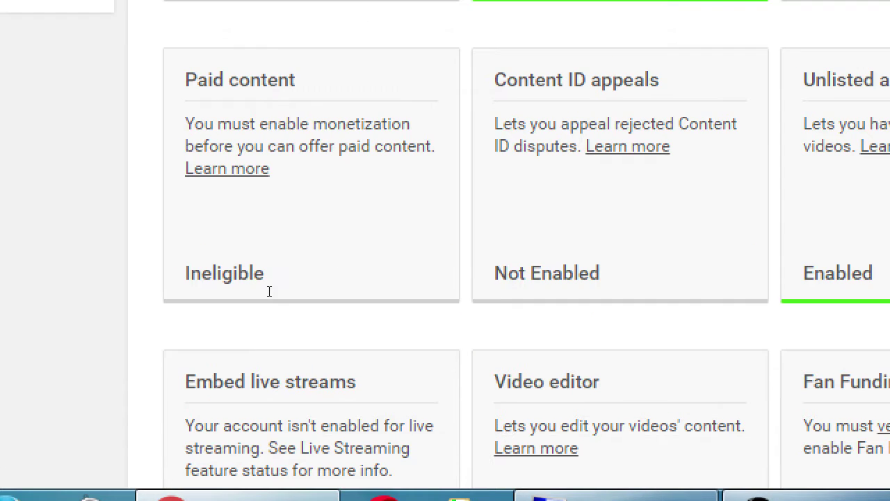
pyautogui.hotkey('alt', 'Tab')
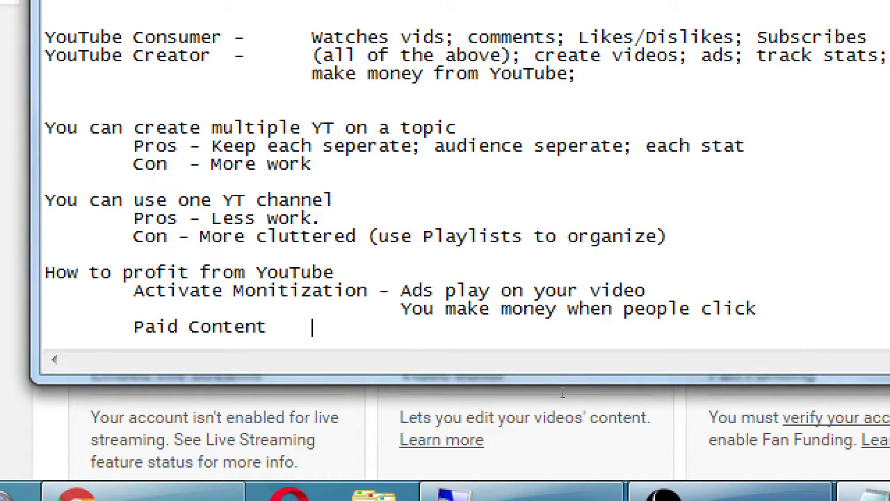
pyautogui.write('- Charge for people to')
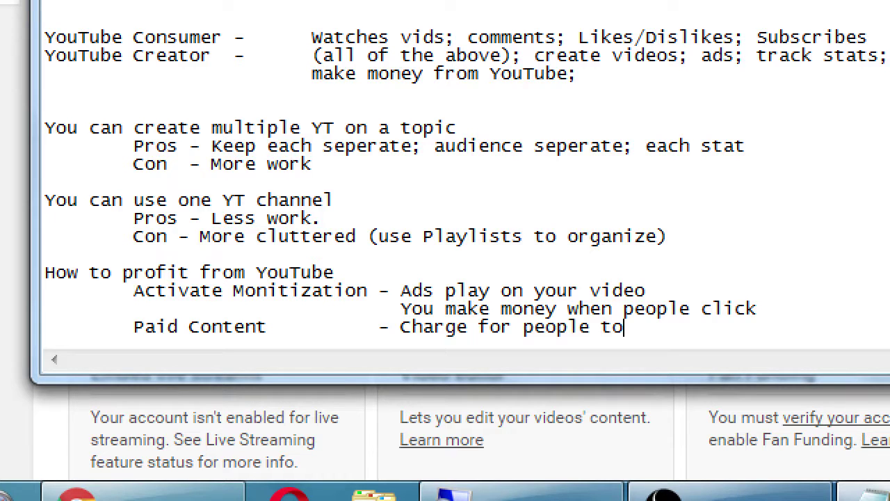
pyautogui.write('s ee')
pyautogui.press('BackSpace')
pyautogui.press('BackSpace')
pyautogui.press('BackSpace')
pyautogui.press('BackSpace')
pyautogui.press('BackSpace')
pyautogui.press('BackSpace')
pyautogui.write('o see you rvid')
pyautogui.press('BackSpace')
pyautogui.press('BackSpace')
pyautogui.press('BackSpace')
pyautogui.press('BackSpace')
pyautogui.press('BackSpace')
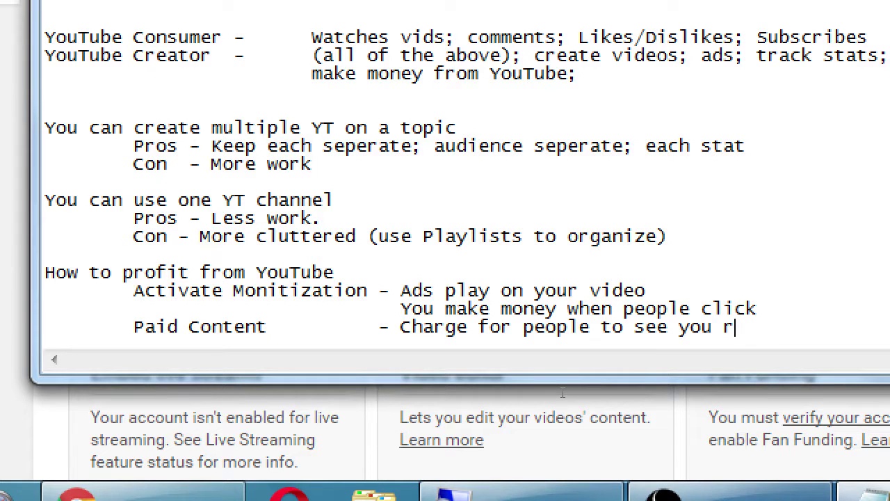
pyautogui.write('r video')
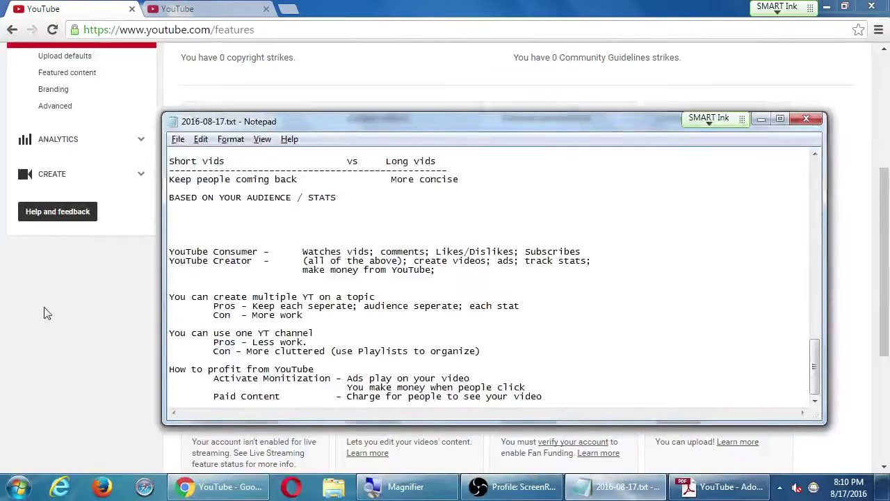
# Bring the Status and Features page forward and scroll to the Paid content and Live streaming cards
pyautogui.click(146, 291)
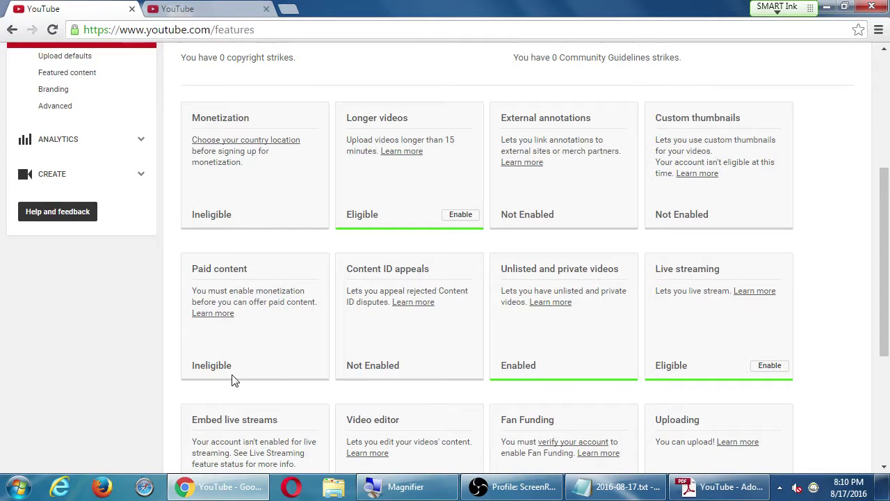
pyautogui.moveTo(212, 365); pyautogui.dragTo(241, 366)
pyautogui.scroll(3, 250, 369)
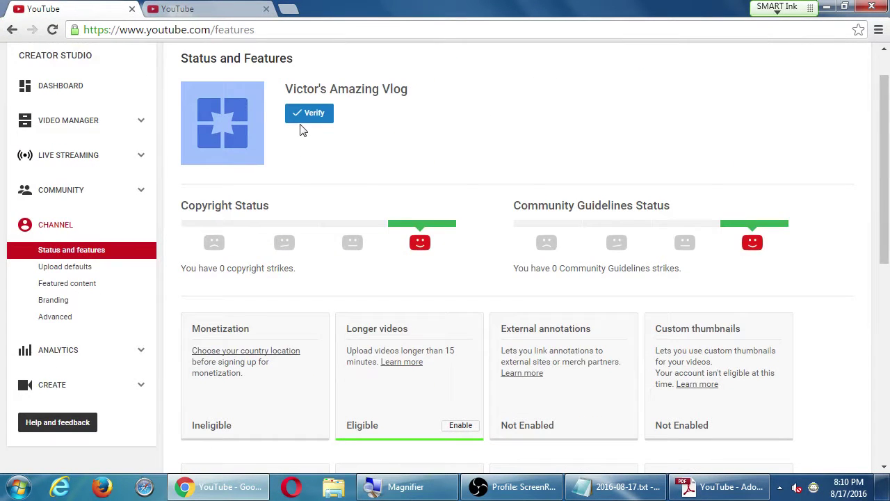
pyautogui.scroll(-3, 308, 146)
pyautogui.scroll(-1, 309, 154)
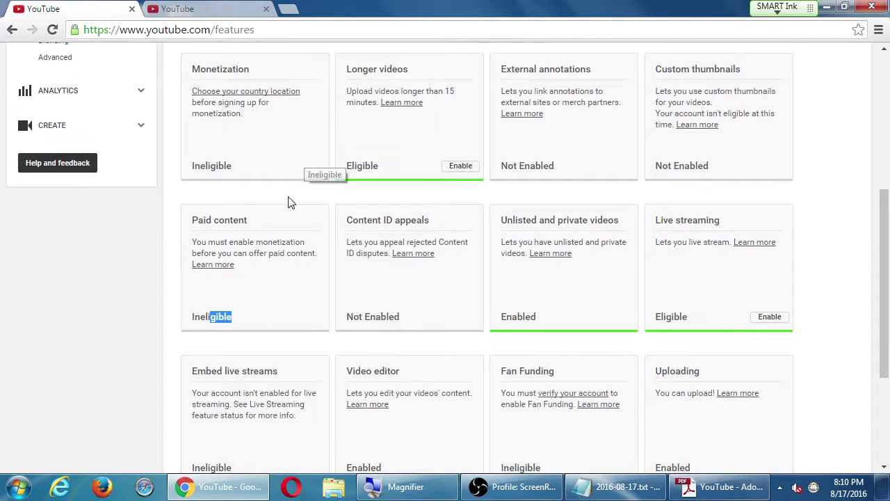
pyautogui.scroll(-1, 819, 292)
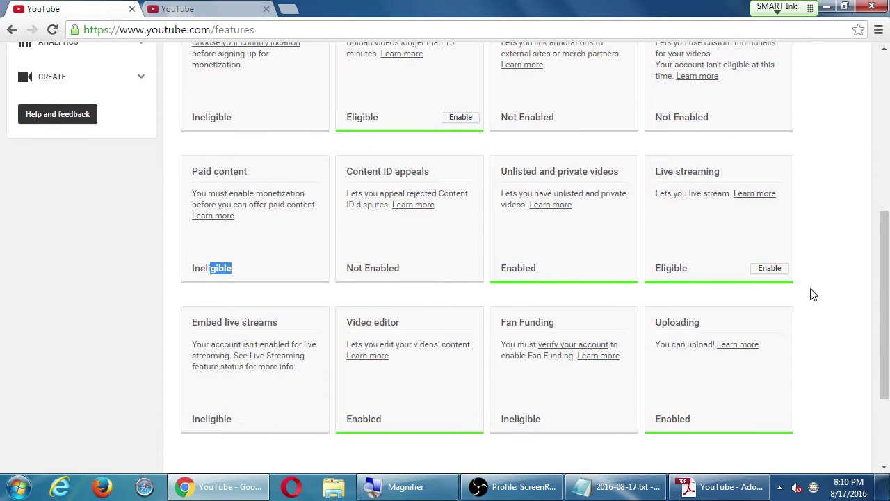
pyautogui.click(657, 257)
pyautogui.moveTo(653, 172); pyautogui.dragTo(699, 173)
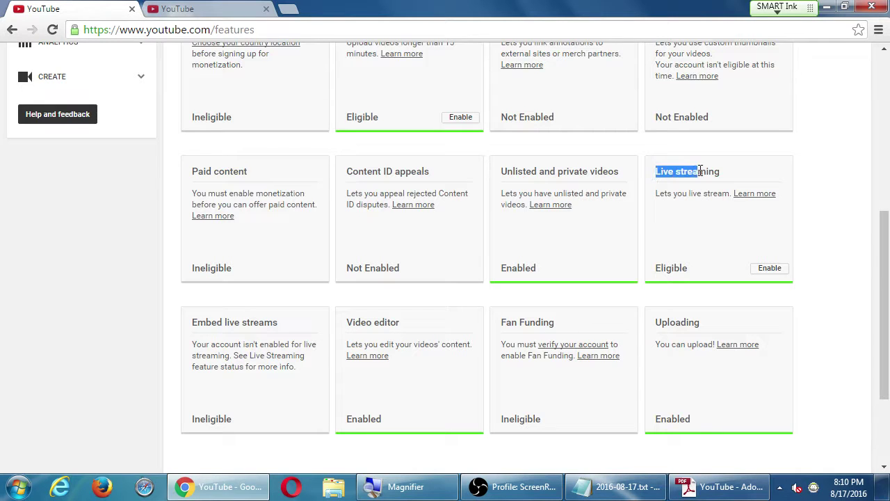
pyautogui.click(704, 171)
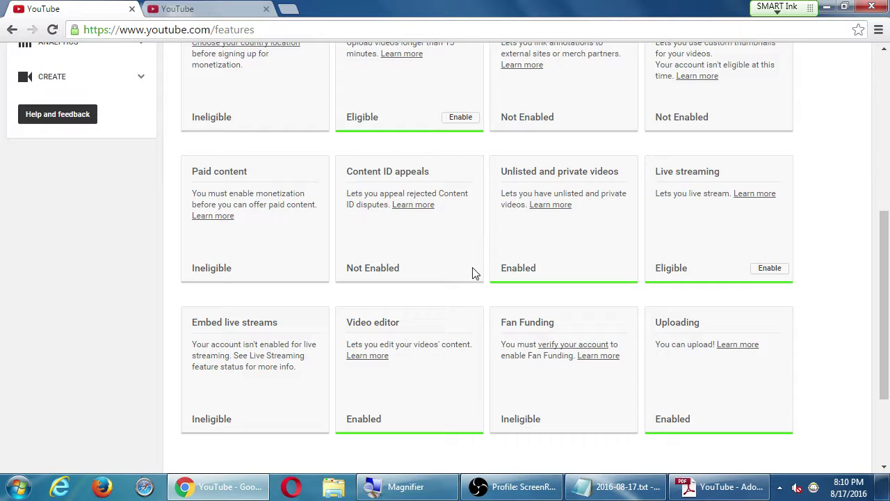
# Mark the Fan Funding and Paid content feature titles to compare their cards
pyautogui.scroll(-1, 453, 344)
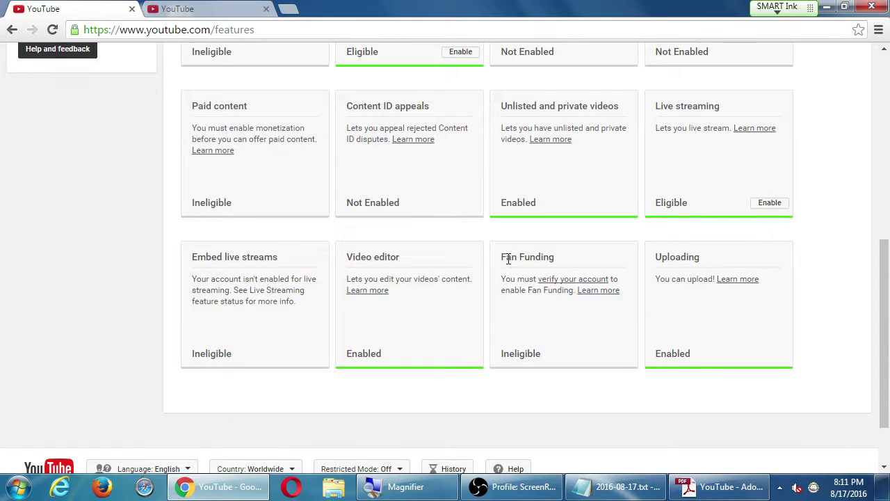
pyautogui.moveTo(506, 256); pyautogui.dragTo(547, 258)
pyautogui.moveTo(204, 106); pyautogui.dragTo(234, 106)
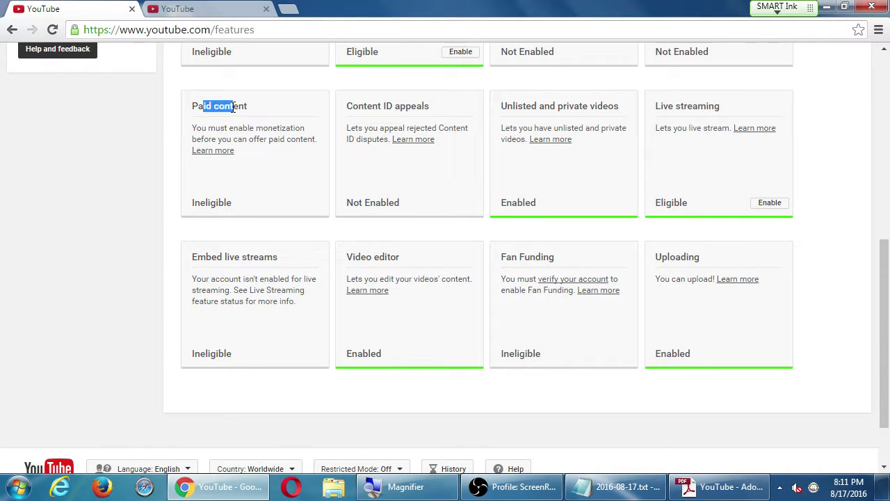
pyautogui.moveTo(505, 257); pyautogui.dragTo(547, 259)
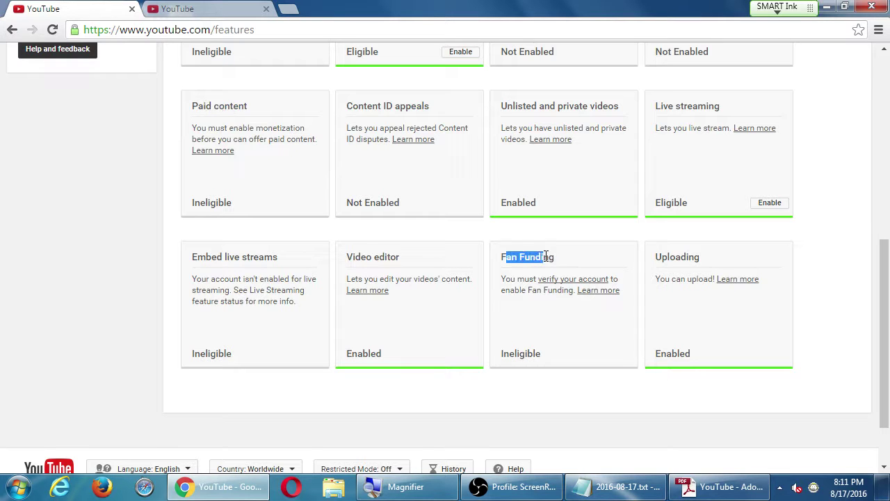
pyautogui.scroll(1, 580, 288)
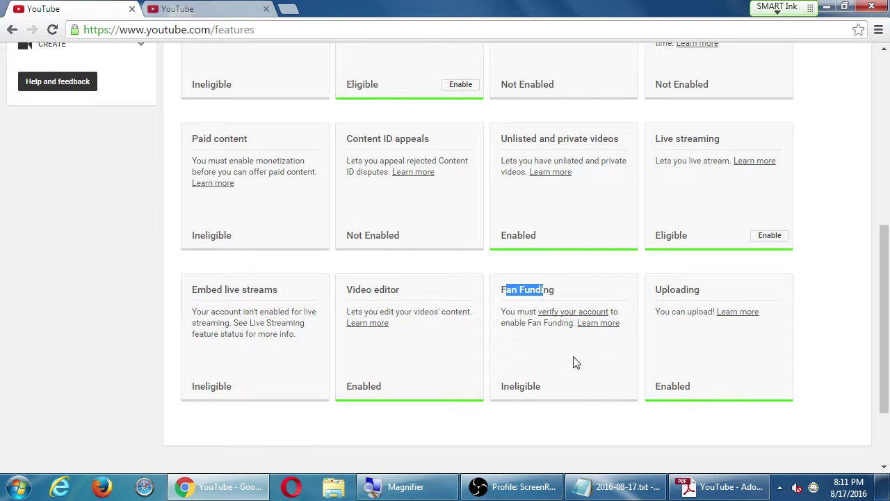
# Add the indented line 'Fan Funding - Donations' under Paid Content in the notes
pyautogui.hotkey('alt', 'Tab')
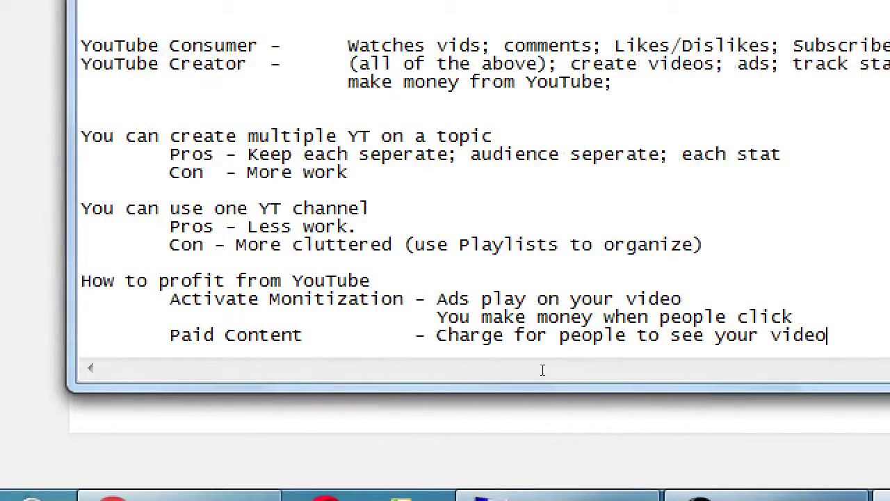
pyautogui.press('Return')
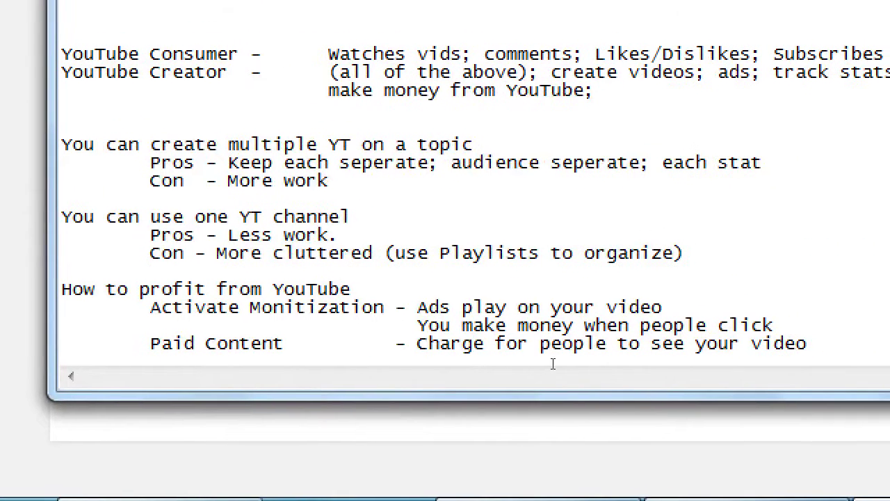
pyautogui.press('Tab')
pyautogui.write('Fan Du')
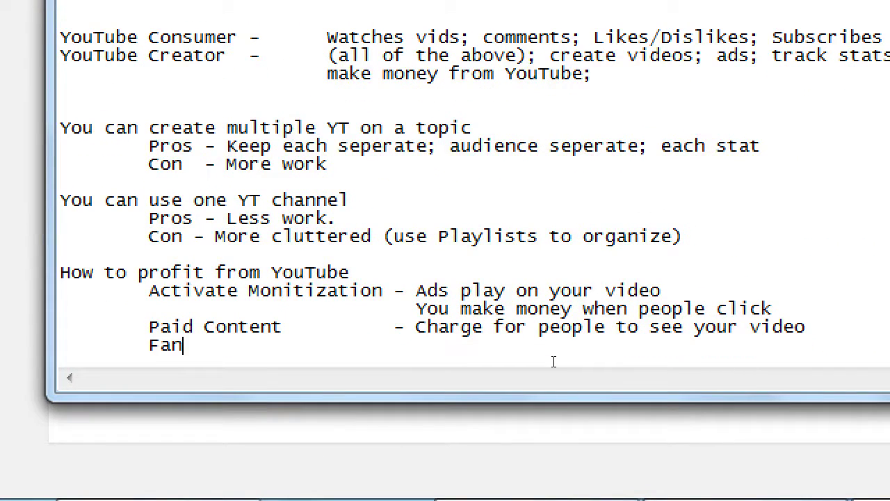
pyautogui.press('BackSpace')
pyautogui.press('BackSpace')
pyautogui.write('Fud')
pyautogui.press('BackSpace')
pyautogui.write('nding')
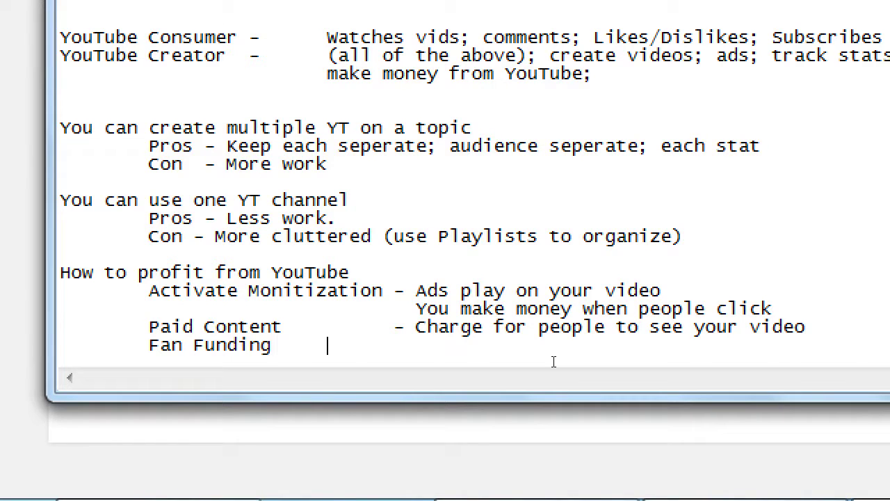
pyautogui.write('           - Donations')
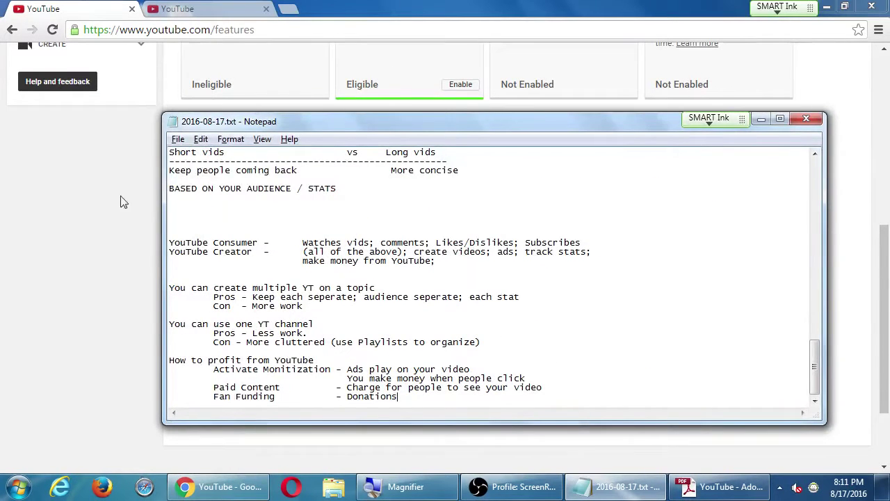
pyautogui.click(108, 195)
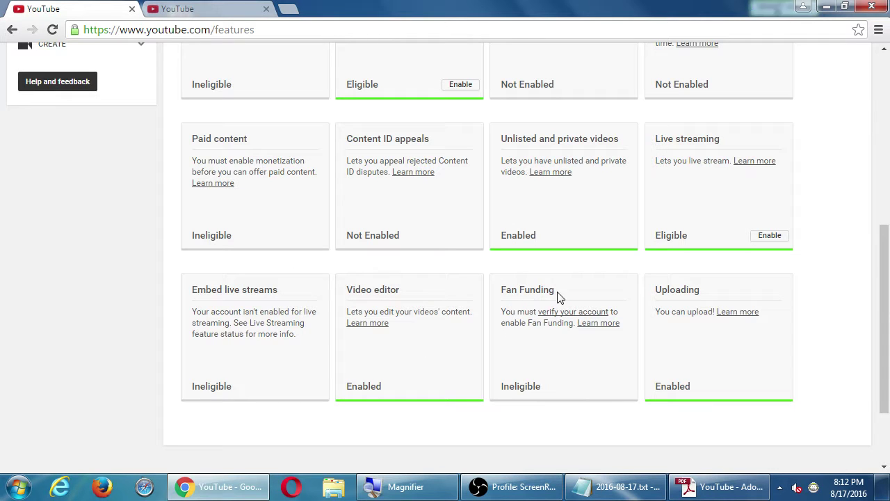
# Scroll through the vlog's feature cards, highlighting the Fan Funding heading and Paid content description
pyautogui.moveTo(560, 296); pyautogui.dragTo(500, 292)
pyautogui.click(519, 324)
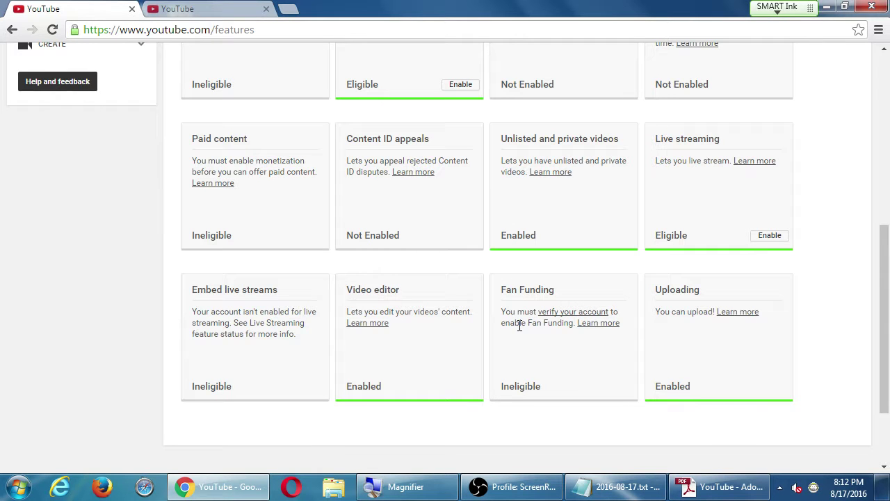
pyautogui.scroll(5, 536, 376)
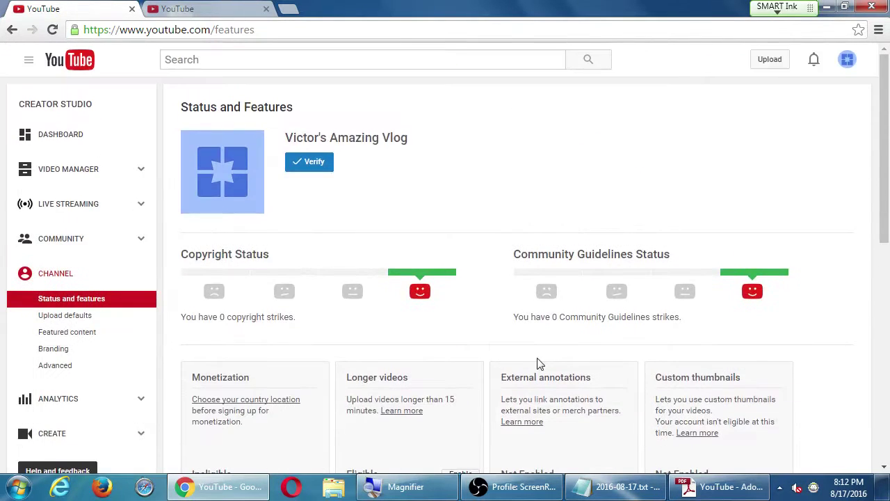
pyautogui.scroll(-3, 308, 281)
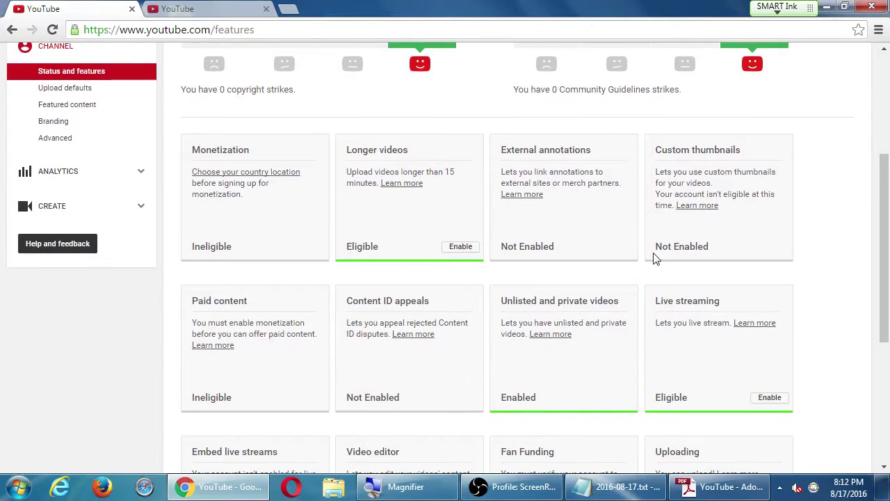
pyautogui.scroll(-2, 586, 258)
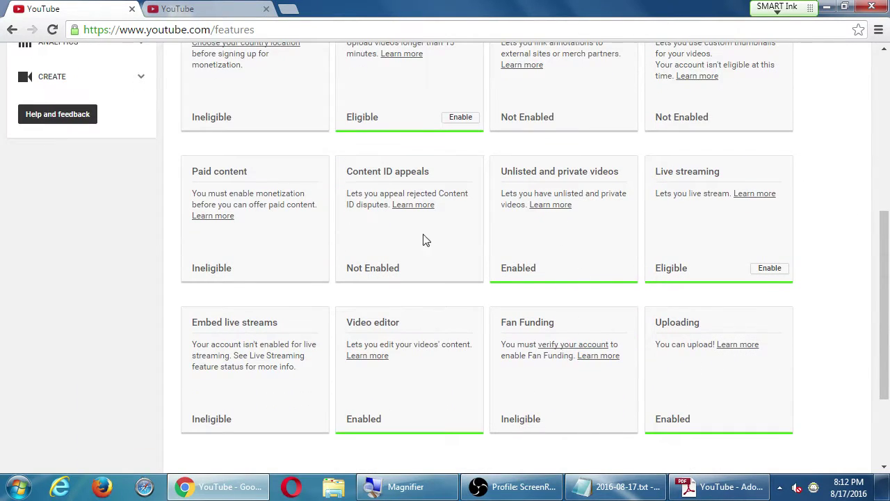
pyautogui.scroll(-2, 380, 290)
pyautogui.scroll(3, 382, 271)
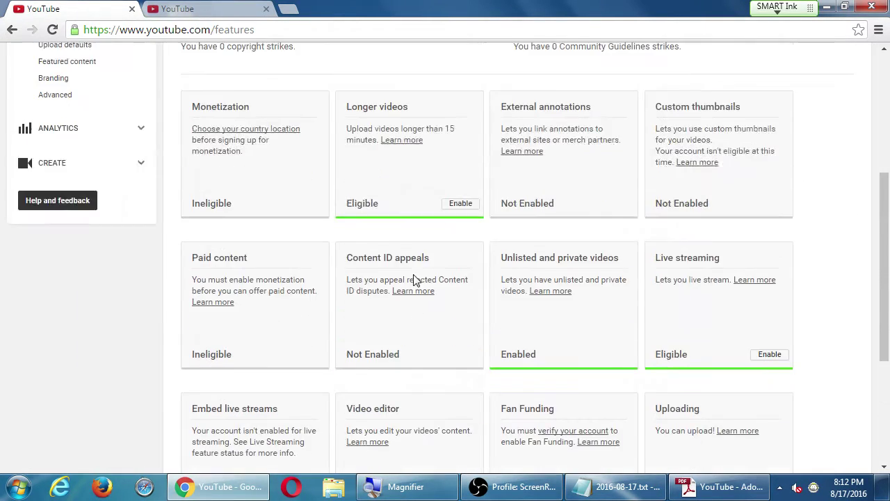
pyautogui.scroll(4, 404, 278)
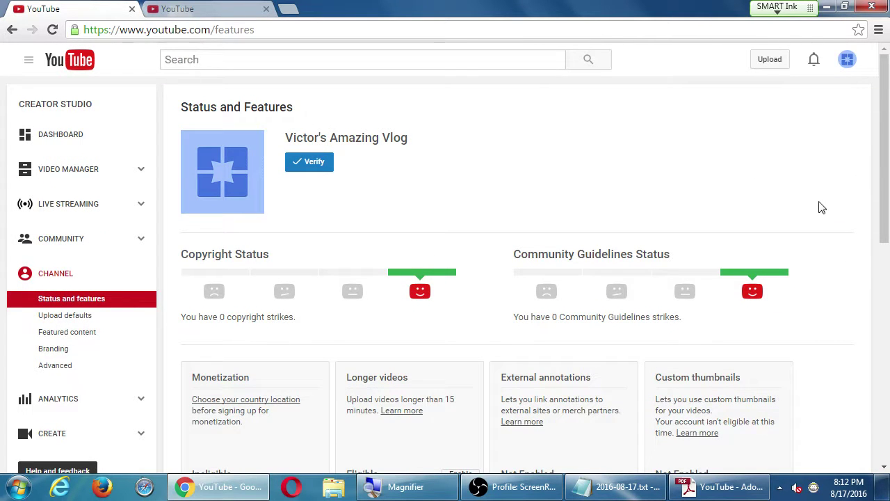
pyautogui.scroll(-8, 855, 212)
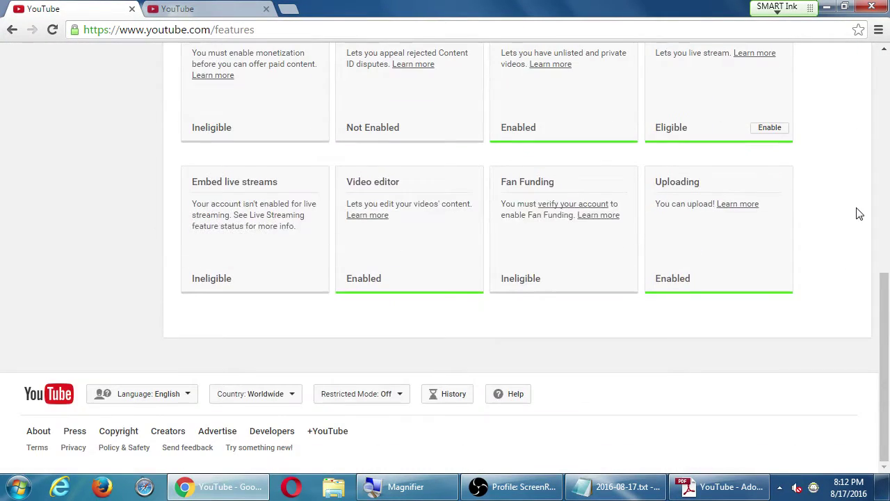
pyautogui.scroll(6, 859, 214)
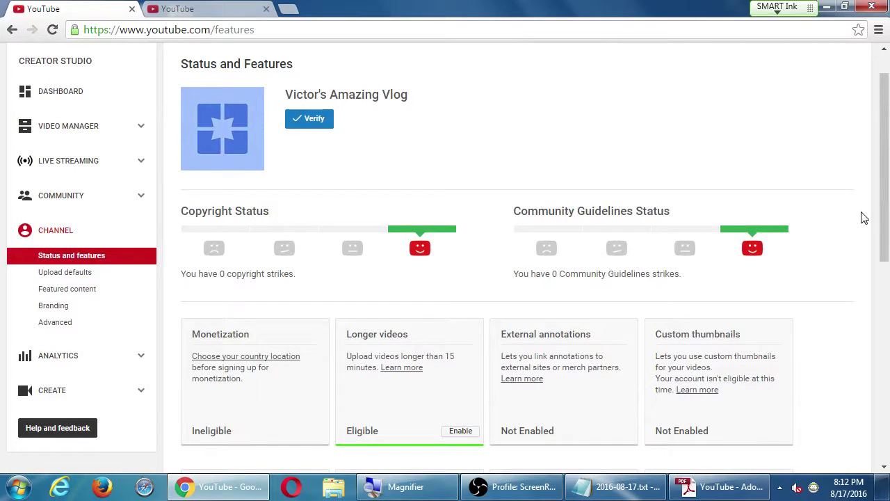
pyautogui.scroll(-3, 863, 217)
pyautogui.scroll(-2, 869, 217)
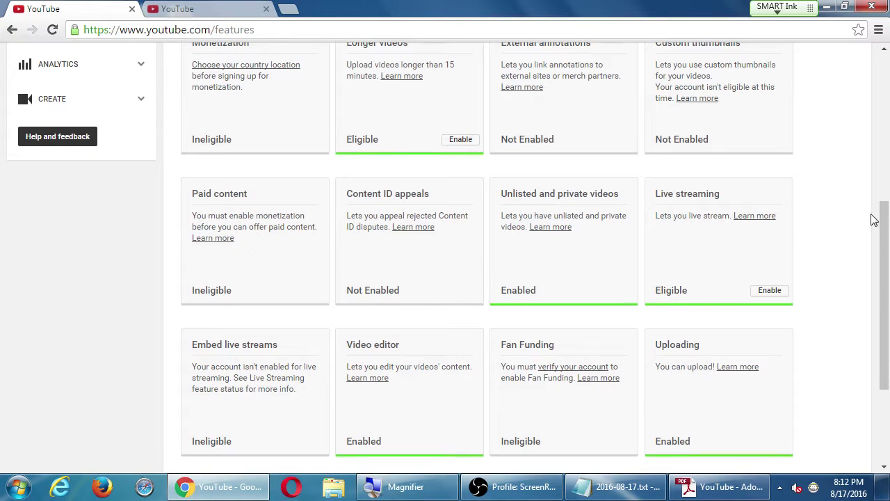
pyautogui.scroll(3, 873, 220)
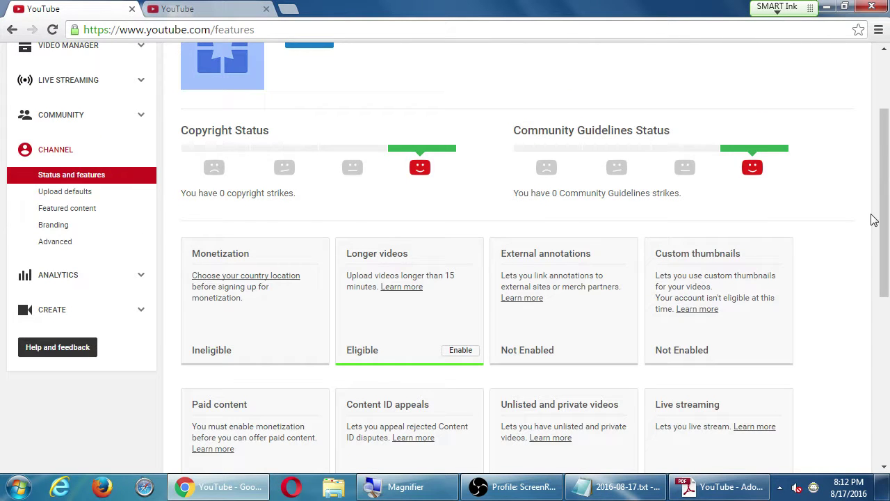
pyautogui.scroll(-3, 874, 220)
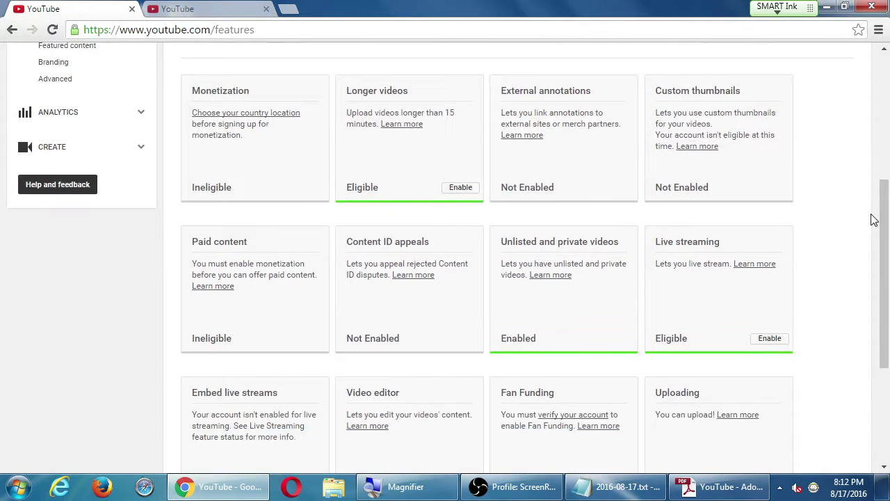
pyautogui.scroll(-2, 874, 220)
pyautogui.scroll(1, 874, 219)
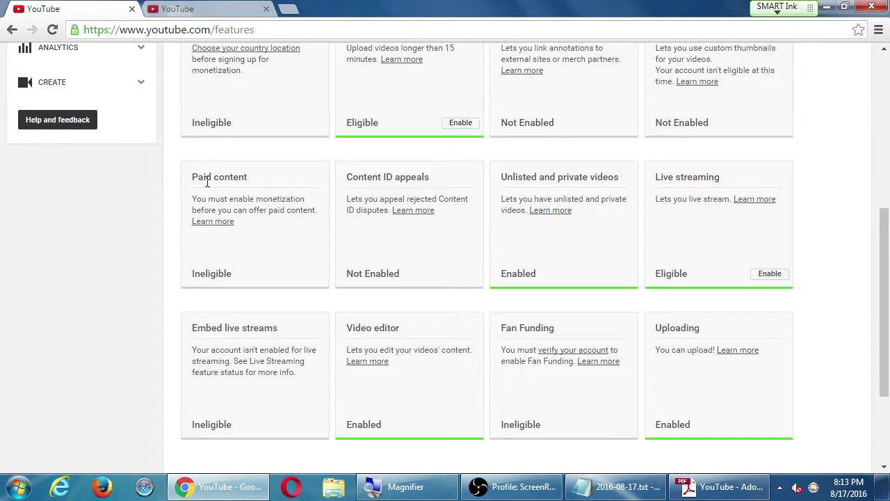
pyautogui.moveTo(193, 179); pyautogui.dragTo(286, 203)
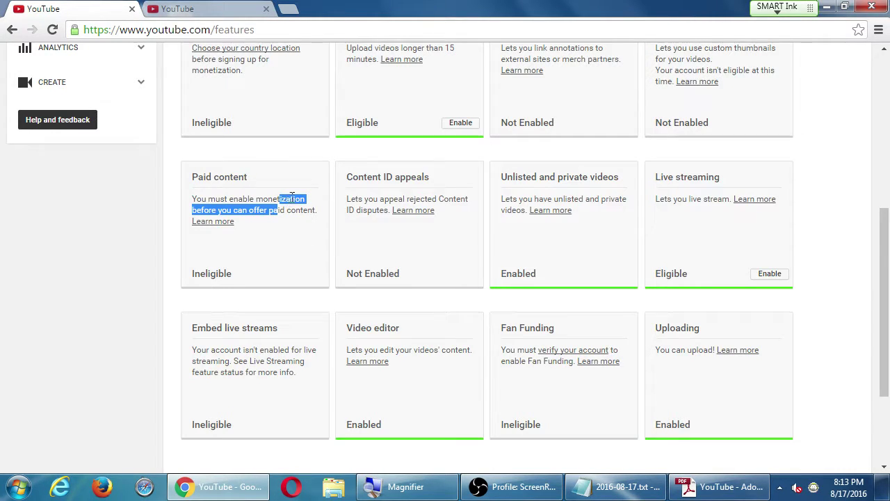
pyautogui.click(304, 208)
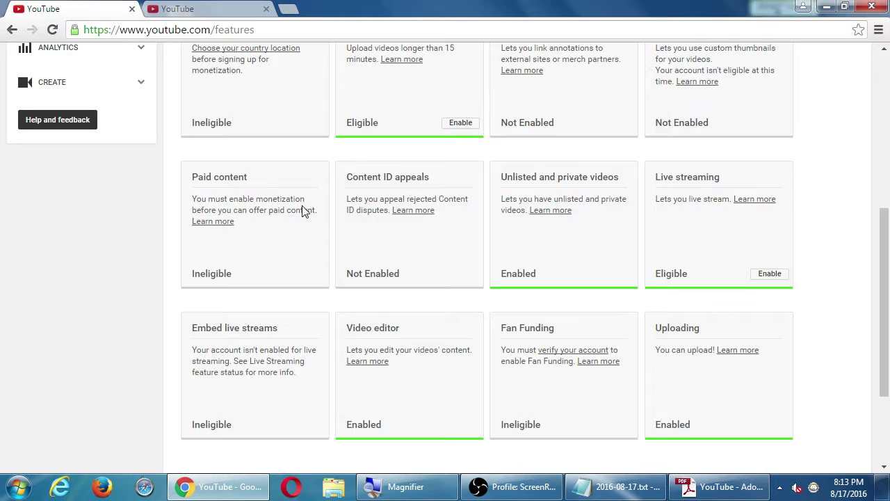
# Open the Paid content help article in a new tab and read the Enable paid content requirements
pyautogui.middleClick(222, 227)
pyautogui.click(182, 8)
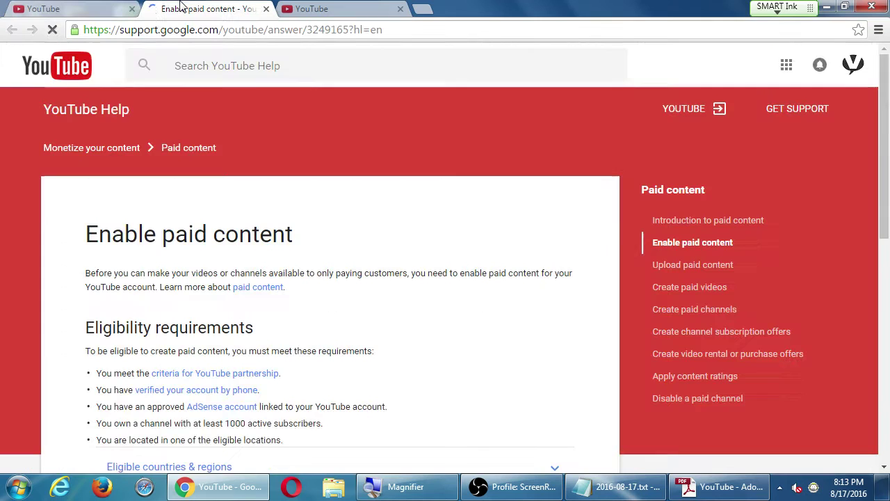
pyautogui.scroll(-1, 350, 223)
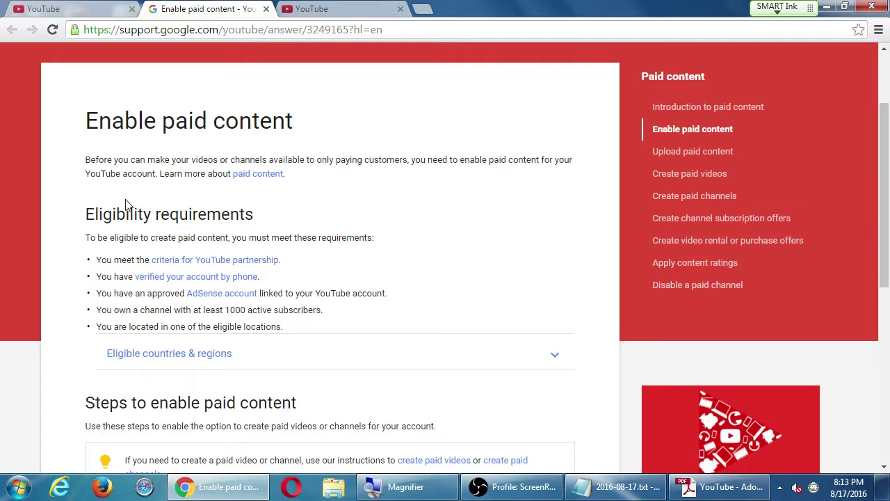
pyautogui.scroll(-3, 238, 213)
pyautogui.scroll(-4, 268, 260)
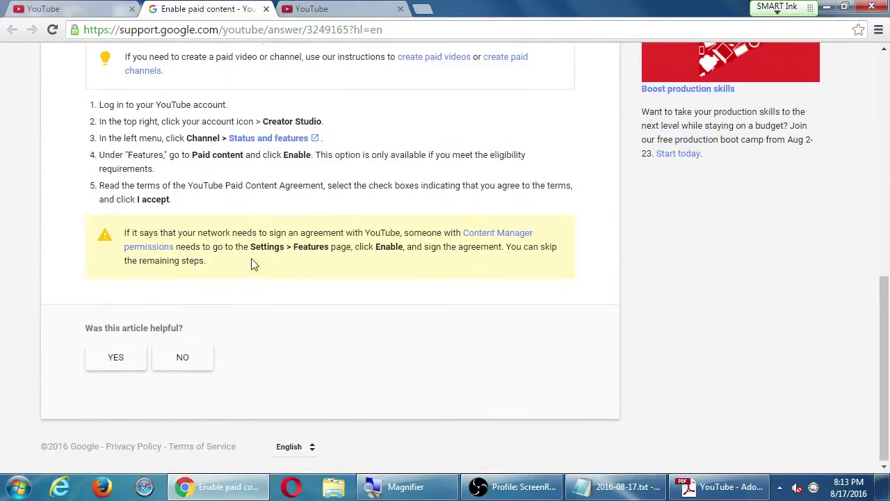
pyautogui.scroll(10, 264, 247)
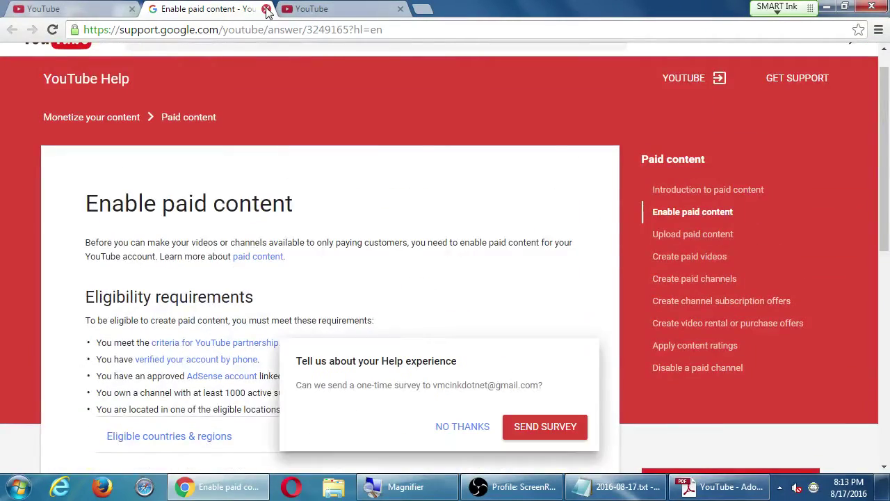
# Close the help article tab and the extra YouTube home tab
pyautogui.click(266, 9)
pyautogui.click(267, 9)
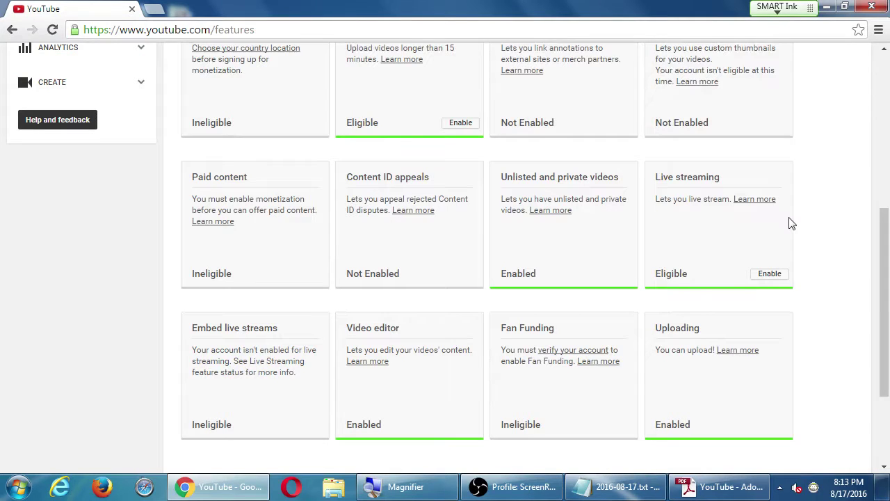
pyautogui.scroll(4, 817, 341)
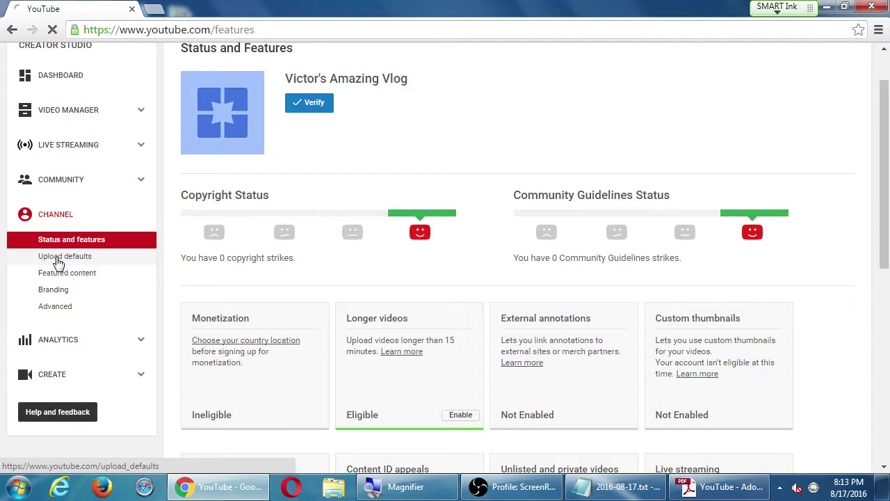
# Open Upload Defaults and step the Privacy dropdown from Public to Unlisted, then return to Notepad
pyautogui.click(58, 257)
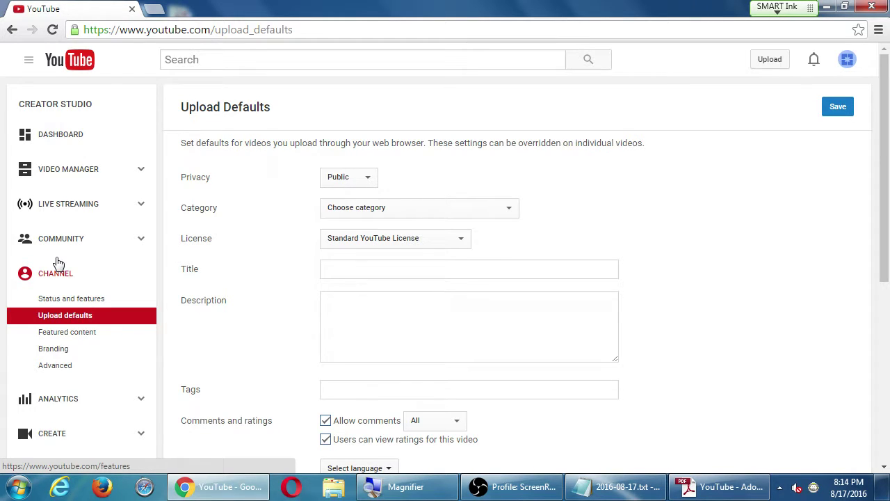
pyautogui.scroll(-4, 279, 229)
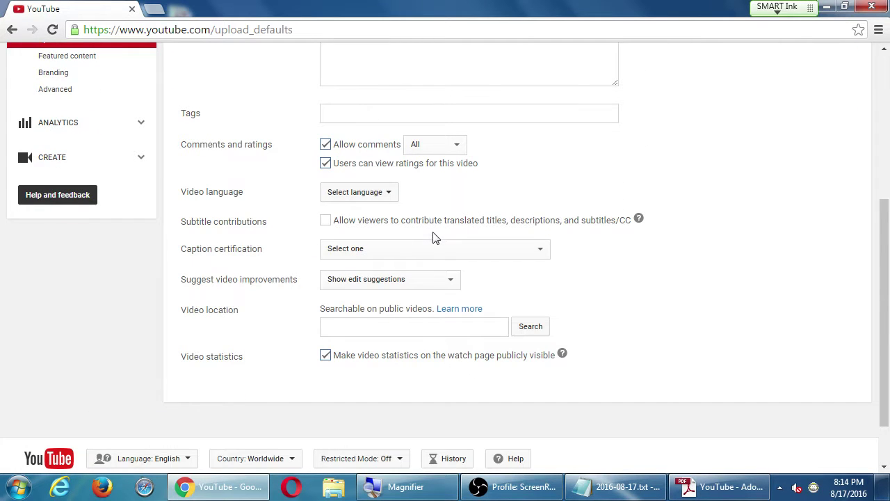
pyautogui.scroll(4, 437, 236)
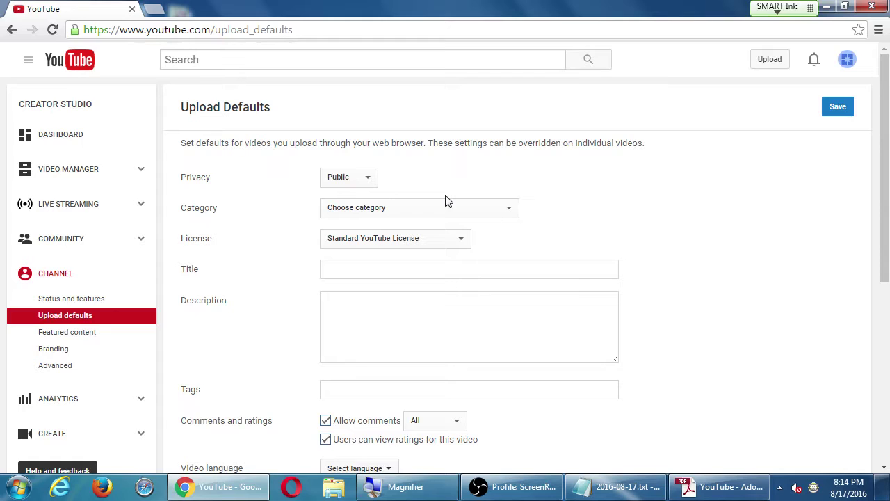
pyautogui.click(325, 180)
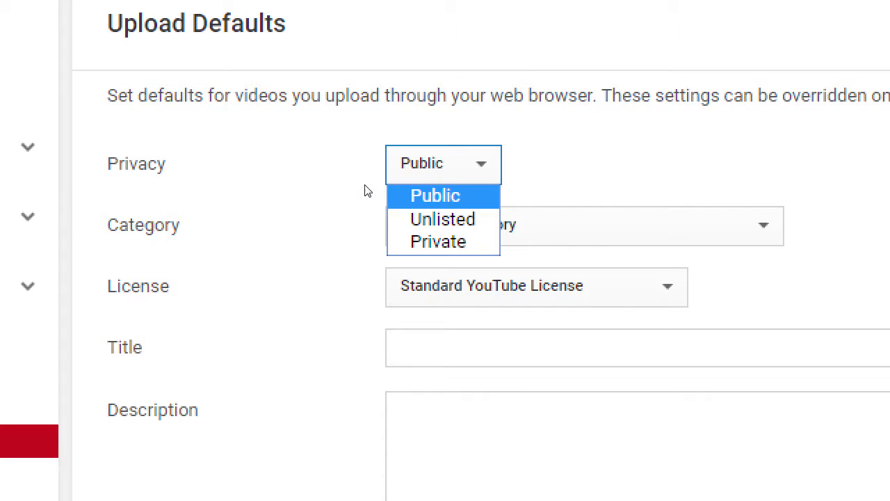
pyautogui.press('Down')
pyautogui.hotkey('alt', 'Tab')
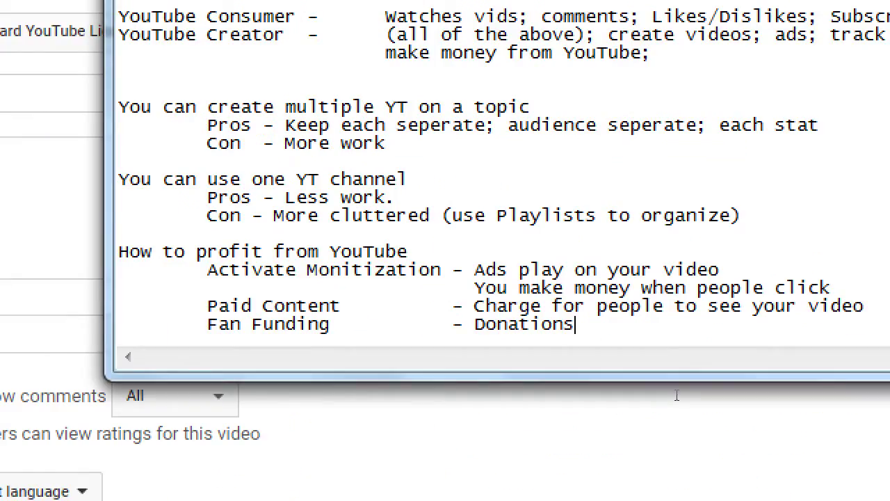
# Add a 'Types of vidoes' heading with tab-indented Public, Unlisted and Private lines
pyautogui.press('Return')
pyautogui.press('Return')
pyautogui.write('Types f')
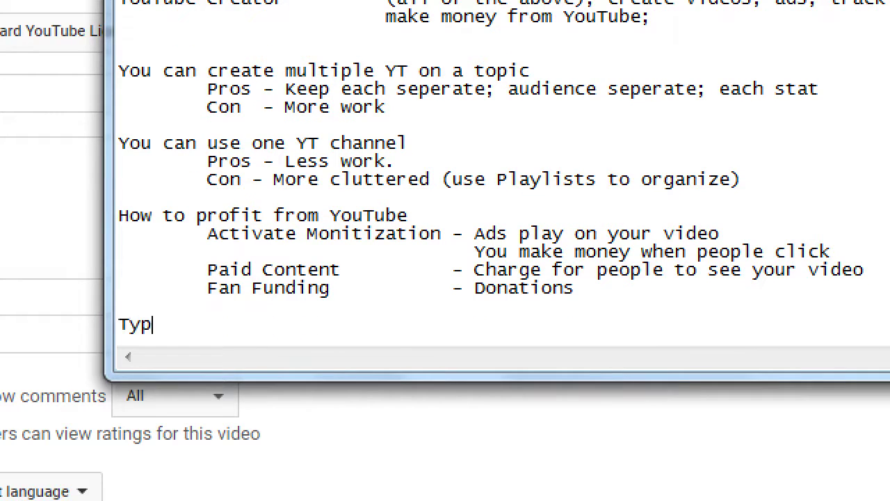
pyautogui.press('BackSpace')
pyautogui.press('BackSpace')
pyautogui.write('of vidoes')
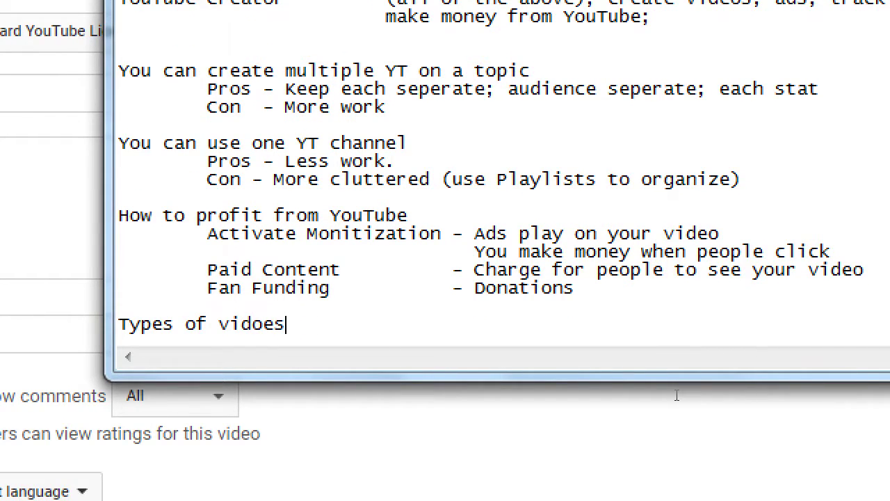
pyautogui.press('Return')
pyautogui.press('Tab')
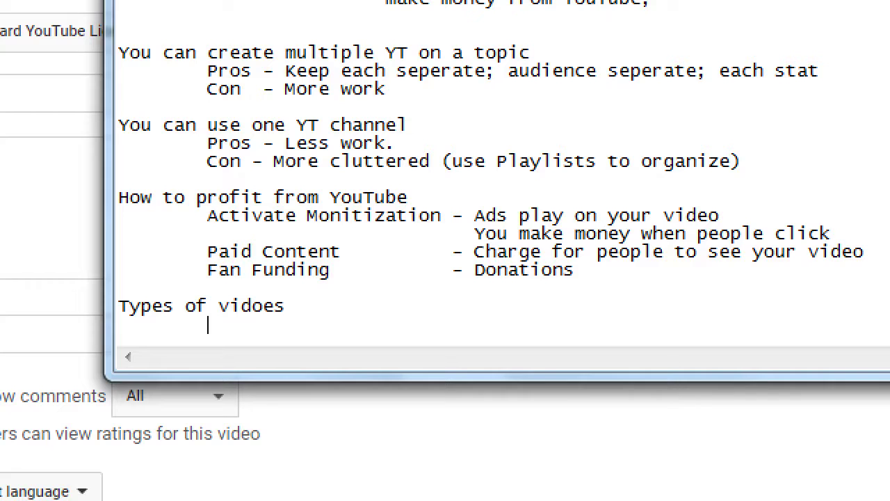
pyautogui.write('Public')
pyautogui.press('Return')
pyautogui.press('Tab')
pyautogui.write('Unlisted')
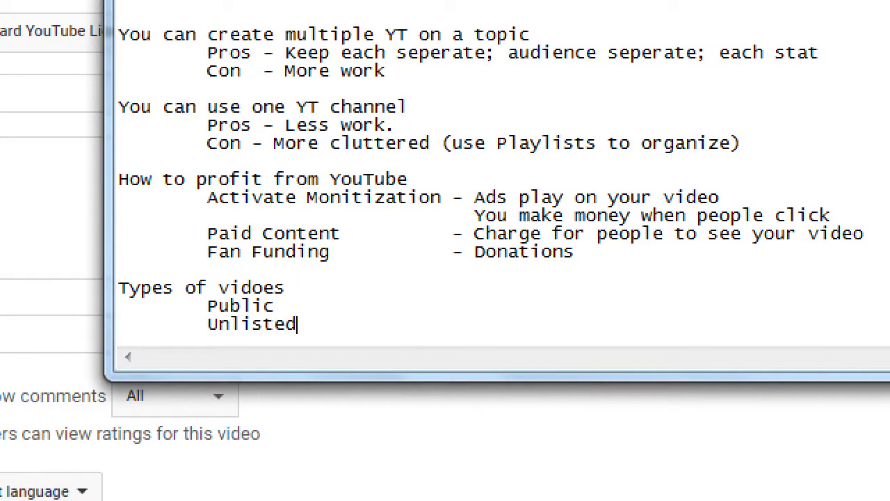
pyautogui.press('Return')
pyautogui.press('Tab')
pyautogui.write('Priva')
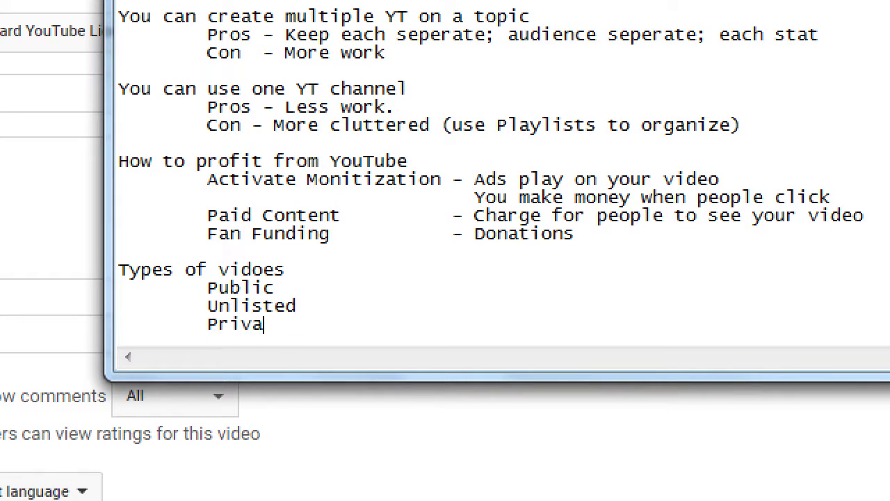
pyautogui.write('te')
# Describe Public as 'Anyone can find, and view your video' and Unlisted as 'No one can find, but anyone can view'
pyautogui.press('Up')
pyautogui.press('Up')
pyautogui.press('Tab')
pyautogui.press('Tab')
pyautogui.write('- Anyone can fid')
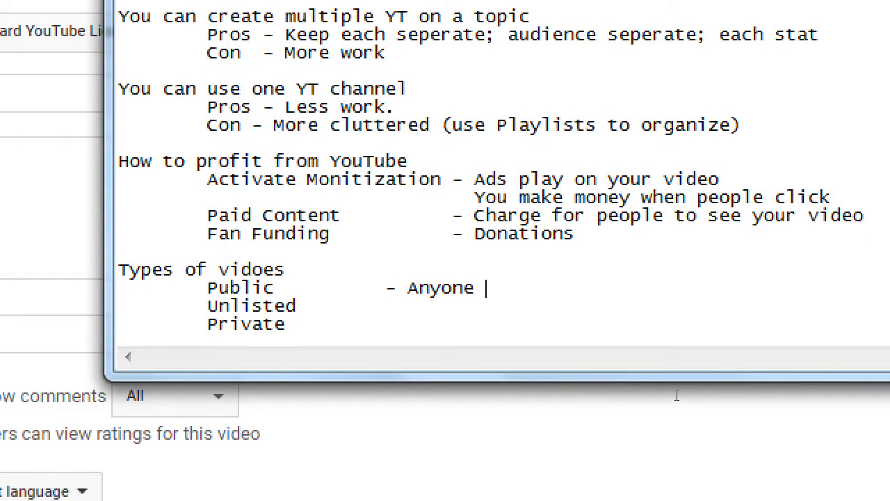
pyautogui.press('BackSpace')
pyautogui.press('BackSpace')
pyautogui.write('nd')
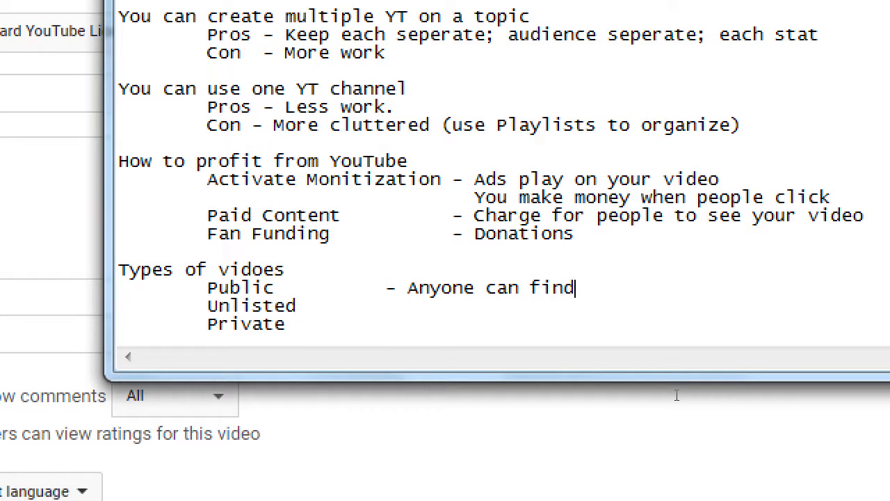
pyautogui.write(', and view your video')
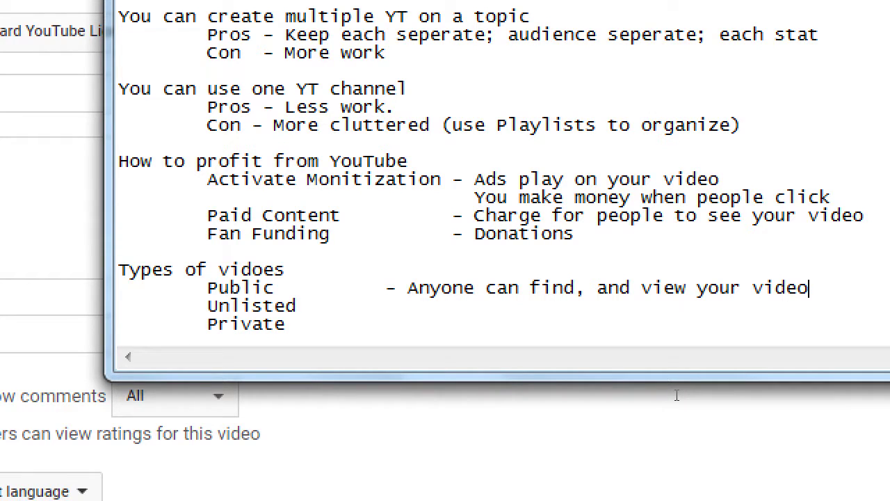
pyautogui.press('Down')
pyautogui.press('Tab')
pyautogui.write('- None')
pyautogui.press('BackSpace')
pyautogui.press('BackSpace')
pyautogui.write('one can find, ')
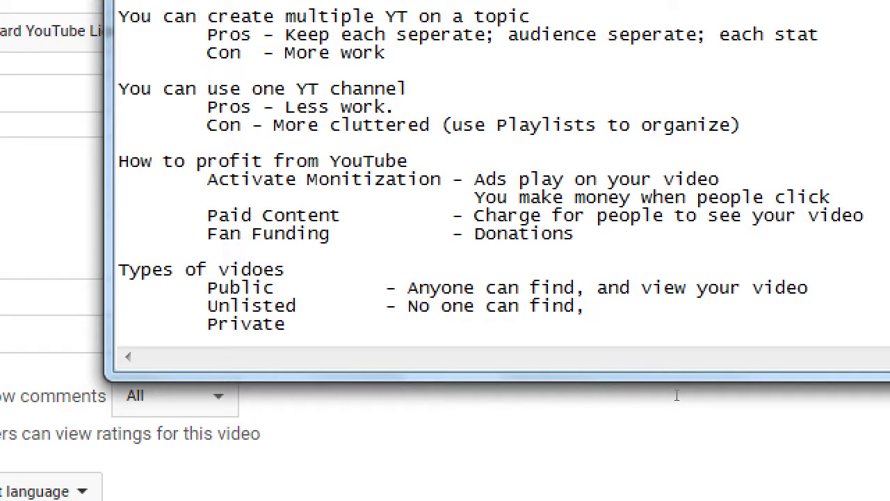
pyautogui.write('but anyone can view')
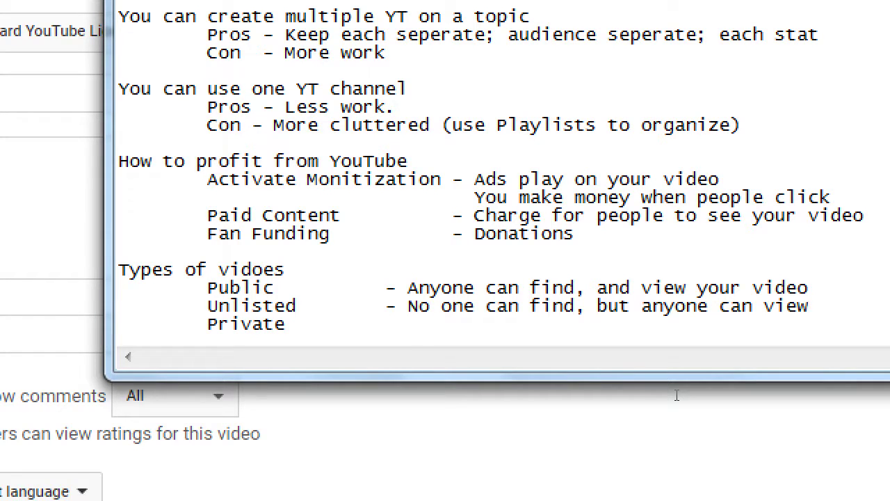
# Describe Private as '- No one can find, no one can watch'
pyautogui.press('Down')
pyautogui.press('Tab')
pyautogui.press('Tab')
pyautogui.write('- No one')
pyautogui.press('BackSpace')
pyautogui.press('BackSpace')
pyautogui.write('one can find')
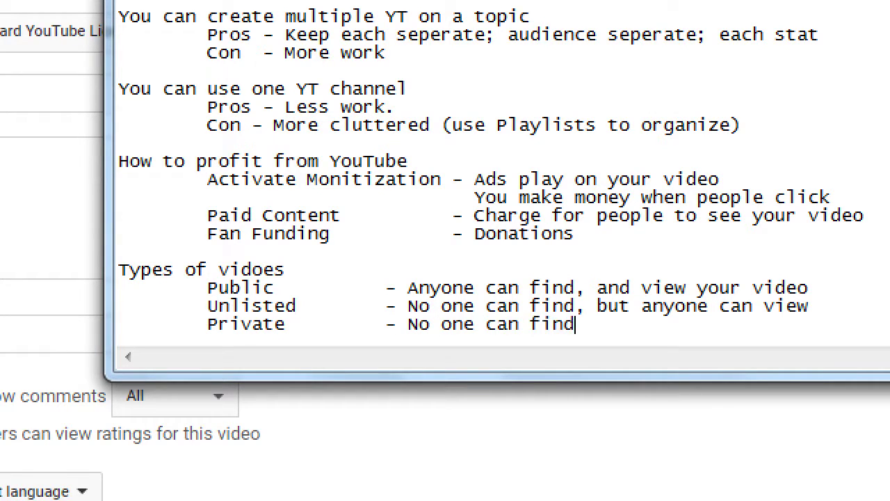
pyautogui.write(', no one c')
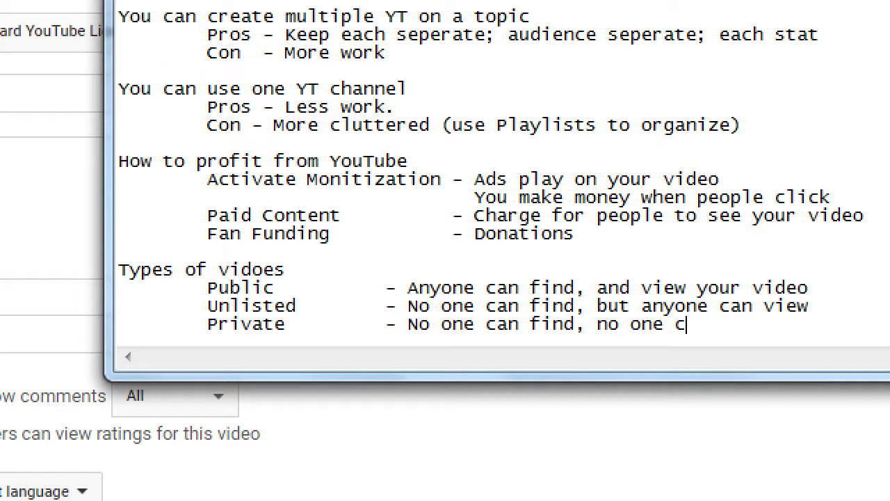
pyautogui.write('an watch')
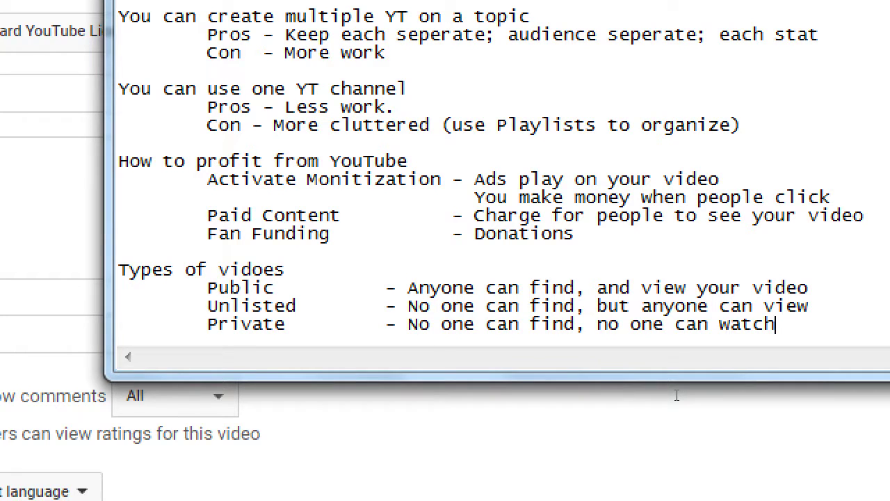
# Add an indented note under Private: '(actually... you can allow, person by person, who sees it).'
pyautogui.press('Return')
pyautogui.press('Tab')
pyautogui.press('Tab')
pyautogui.press('Tab')
pyautogui.write('(a')
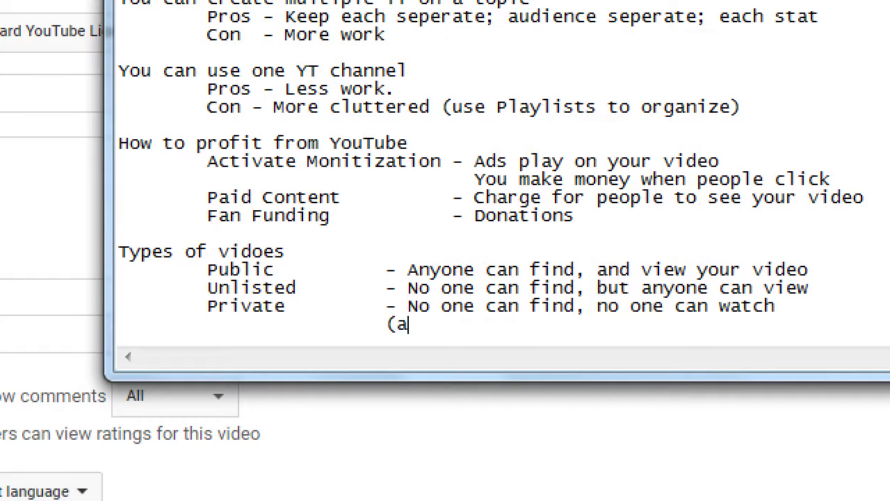
pyautogui.write('ctually..')
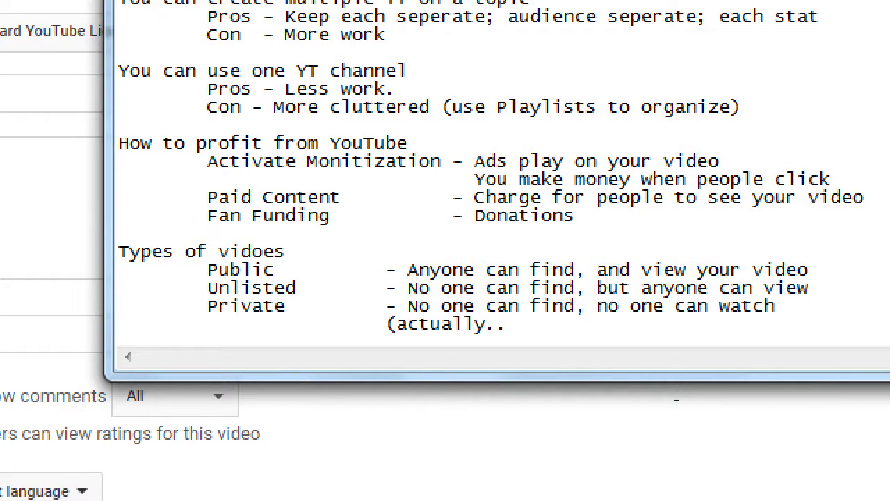
pyautogui.write('. you can allow')
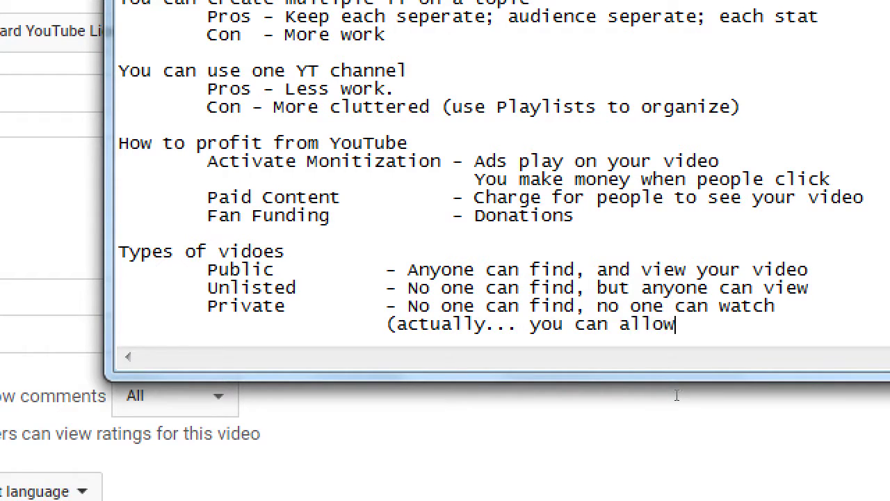
pyautogui.write(', person by b')
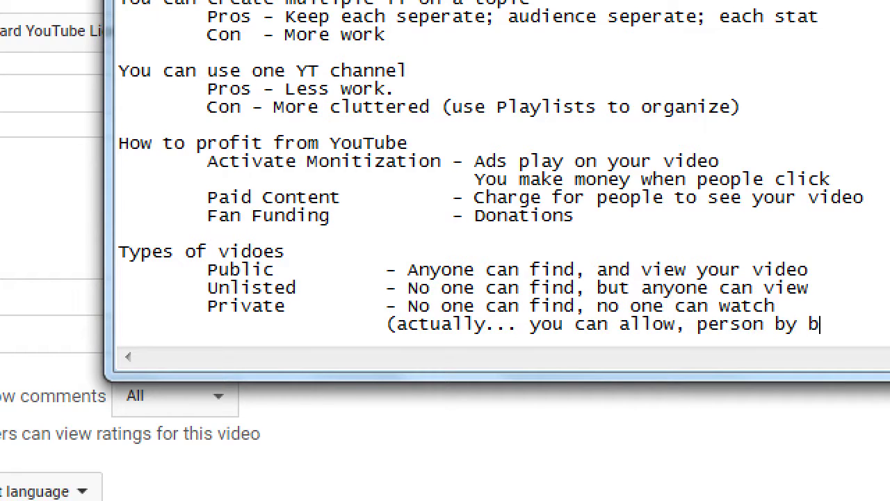
pyautogui.press('BackSpace')
pyautogui.write('person,')
pyautogui.press('Return')
pyautogui.press('Tab')
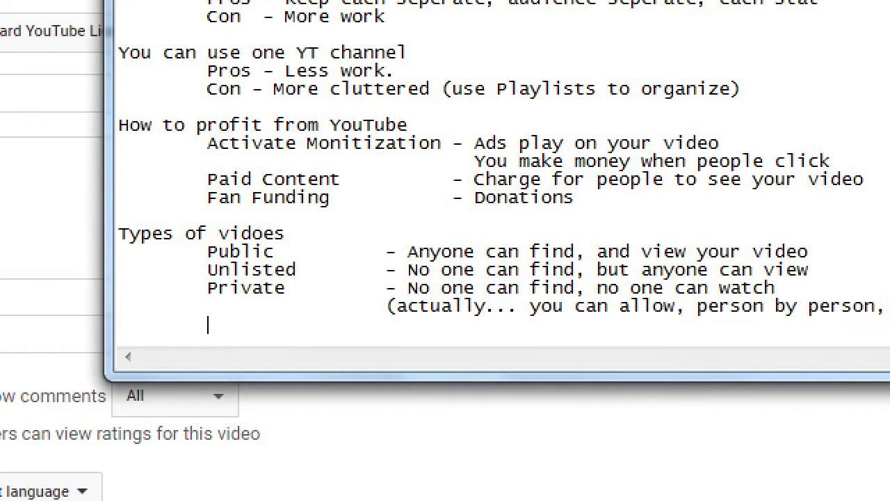
pyautogui.press('Tab')
pyautogui.press('Tab')
pyautogui.write('who sees it).')
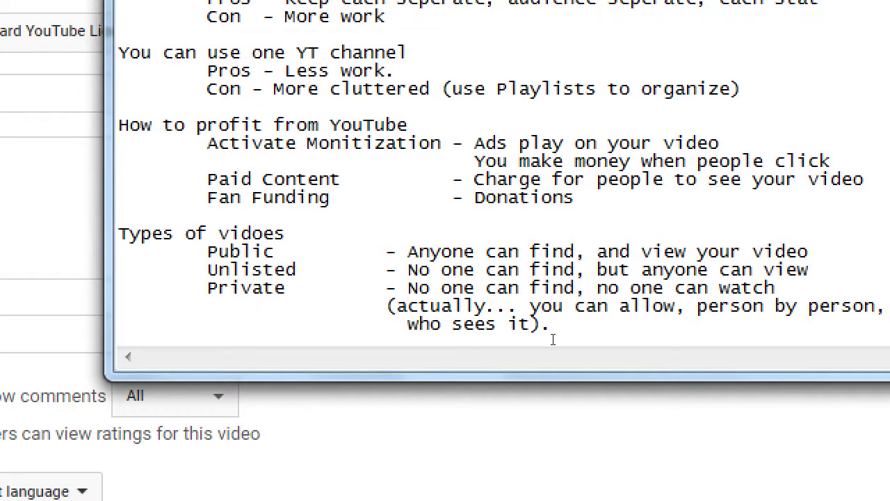
# Add a Scheduled line described as '- Set when the video goes Public'
pyautogui.press('Up')
pyautogui.press('Up')
pyautogui.press('Home')
pyautogui.hotkey('ctrl', 'Right')
pyautogui.hotkey('ctrl', 'shift', 'Right')
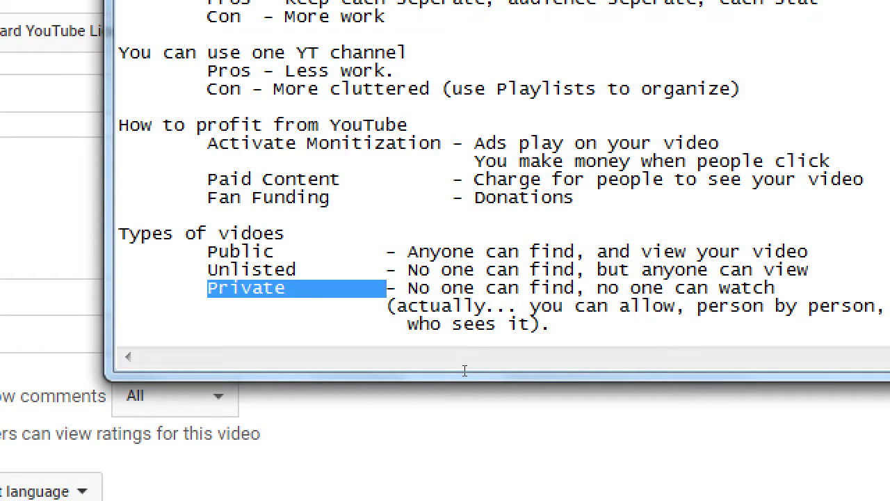
pyautogui.hotkey('ctrl', 'End')
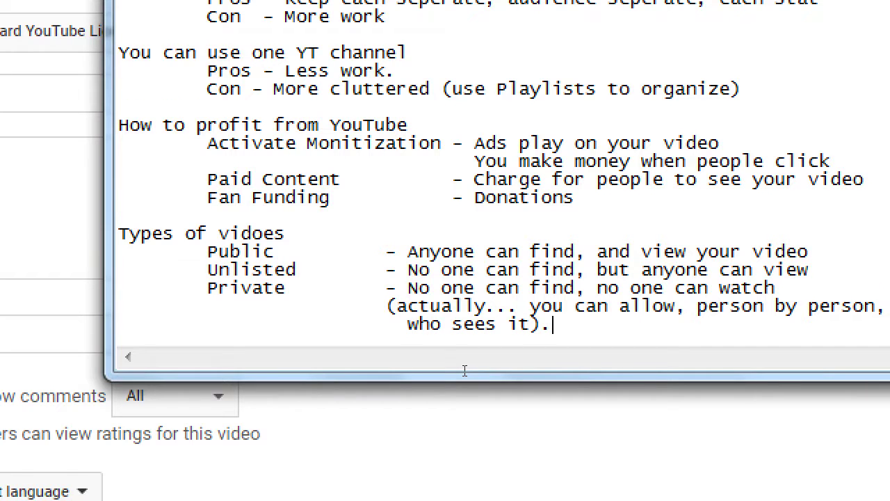
pyautogui.press('Return')
pyautogui.press('Tab')
pyautogui.write('S')
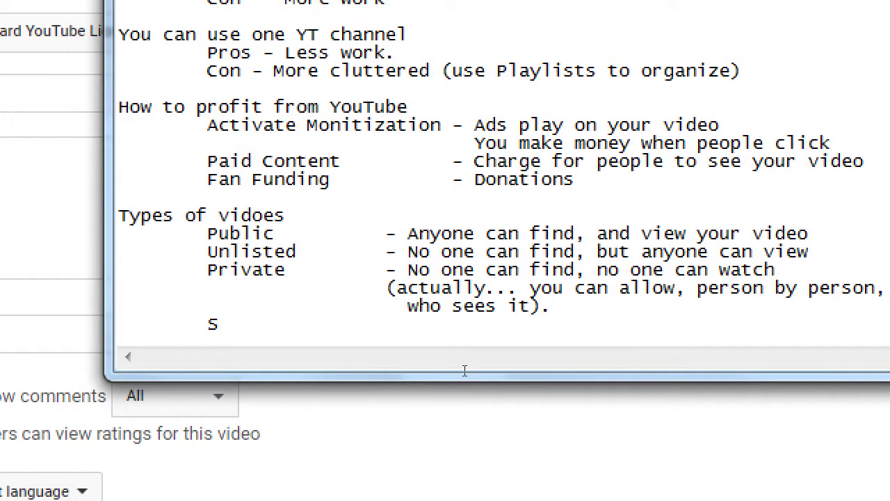
pyautogui.write('cheduled')
pyautogui.press('Tab')
pyautogui.write('-')
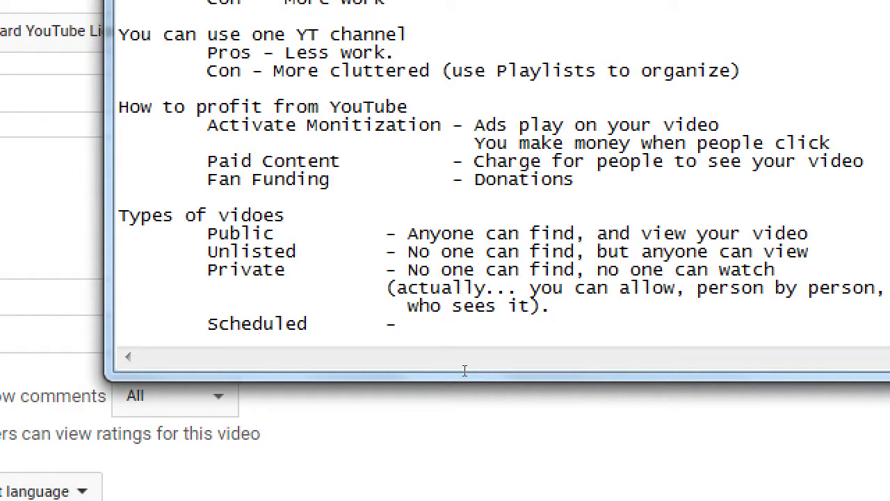
pyautogui.write('Set when the video goes Pub')
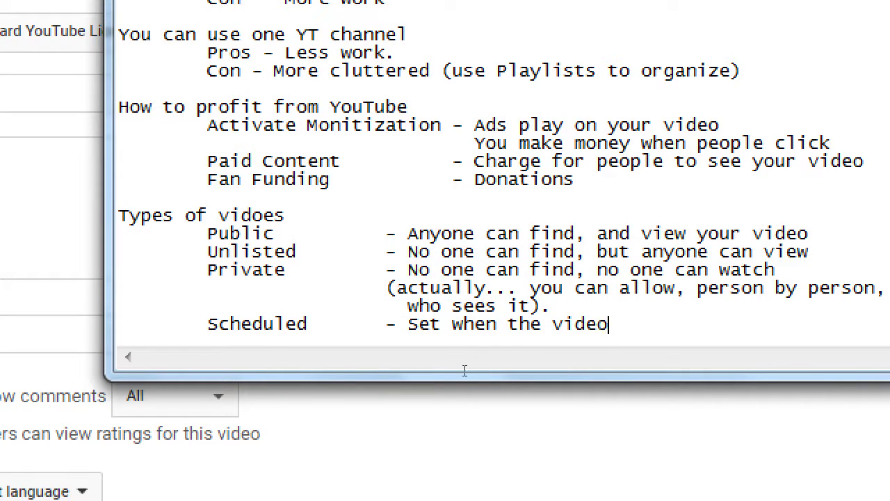
pyautogui.write('lic')
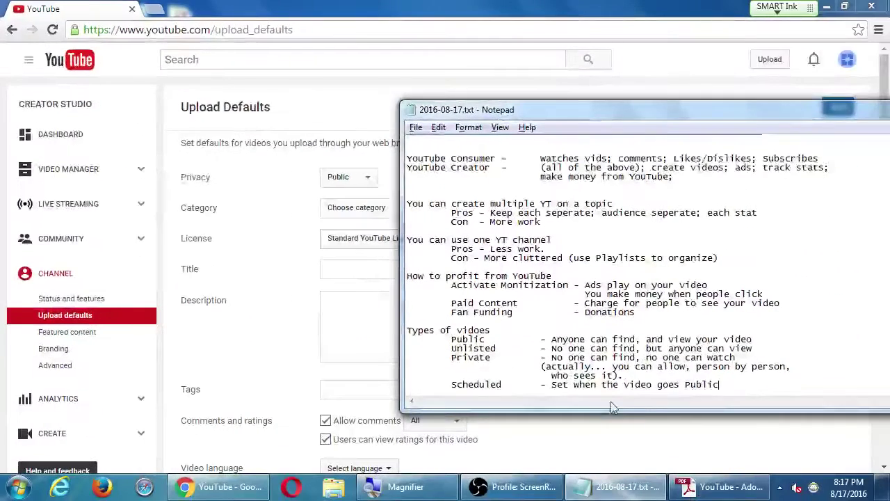
# Open Status and Features in a new tab and scroll through its strike status and feature eligibility
pyautogui.middleClick(88, 301)
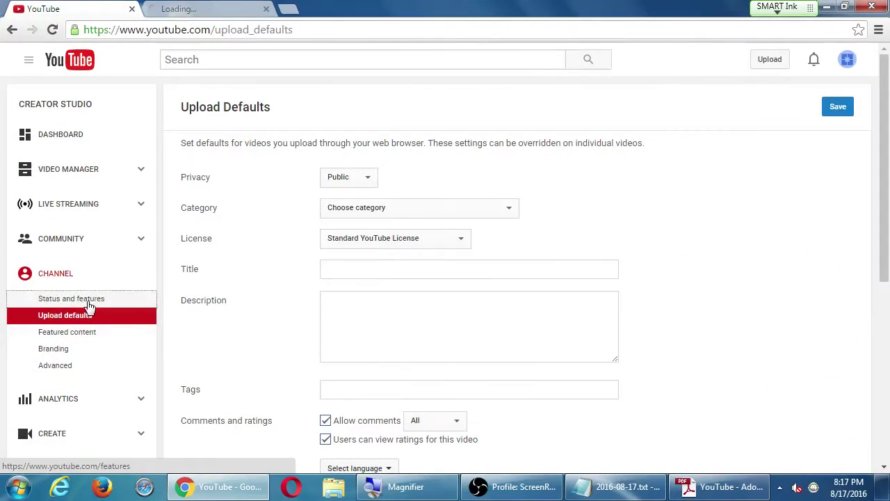
pyautogui.click(182, 14)
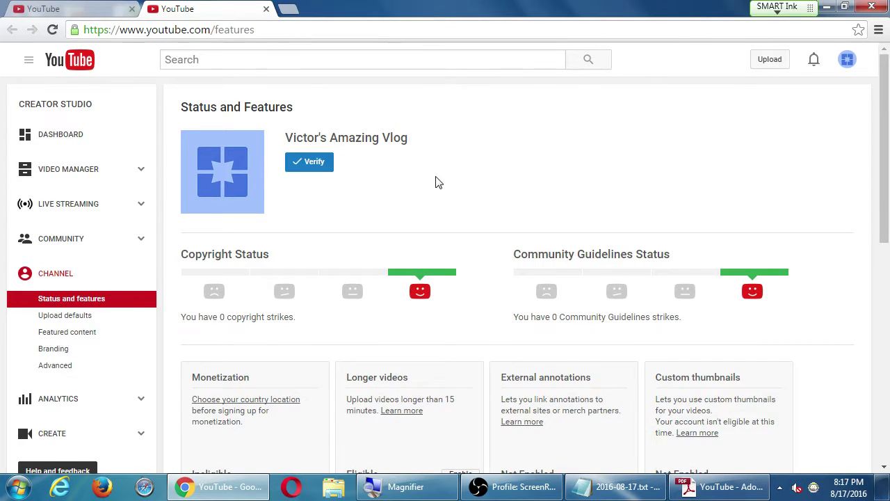
pyautogui.scroll(-2, 437, 183)
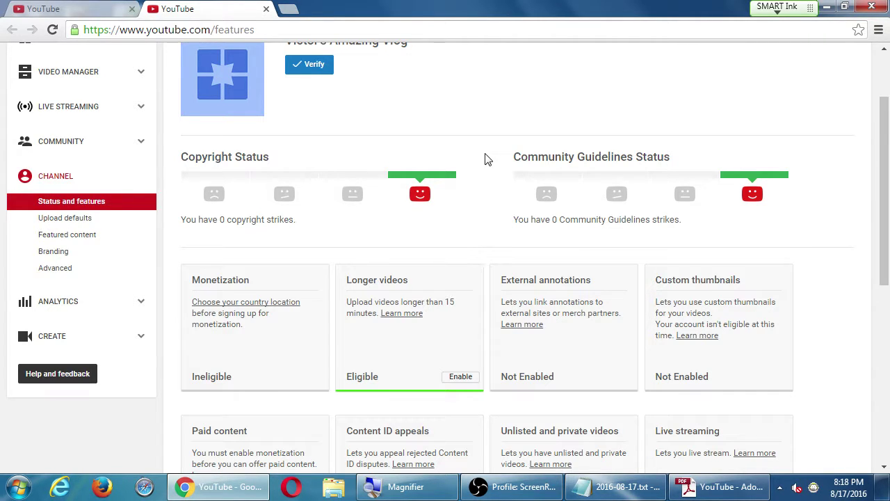
pyautogui.scroll(2, 485, 160)
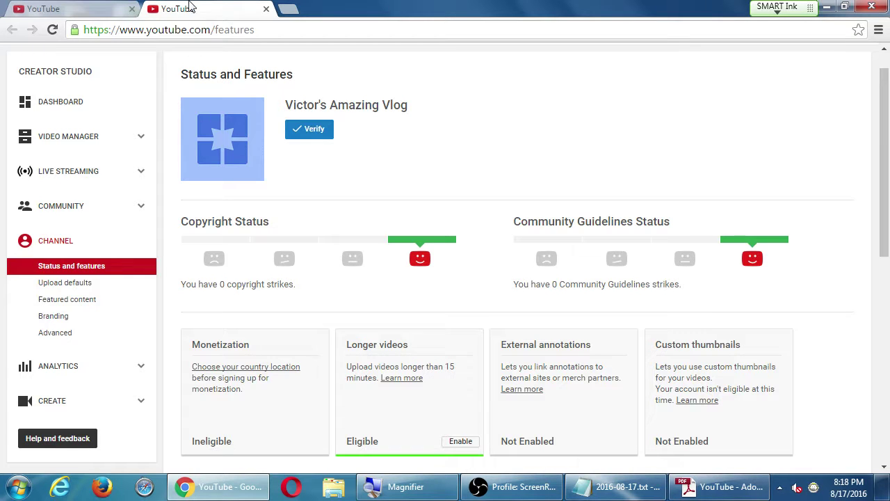
# Back on Upload Defaults, browse the category and privacy options without changing them
pyautogui.click(63, 12)
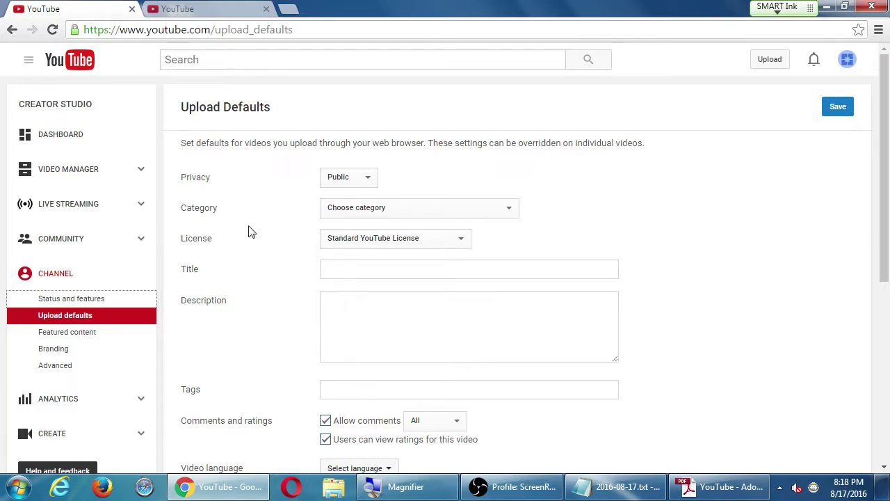
pyautogui.click(307, 217)
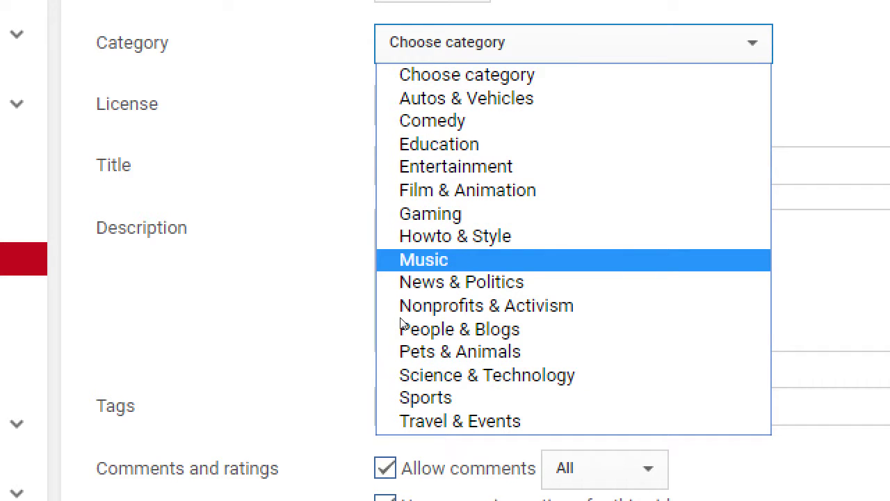
pyautogui.press('Down')
pyautogui.press('Down')
pyautogui.press('Down')
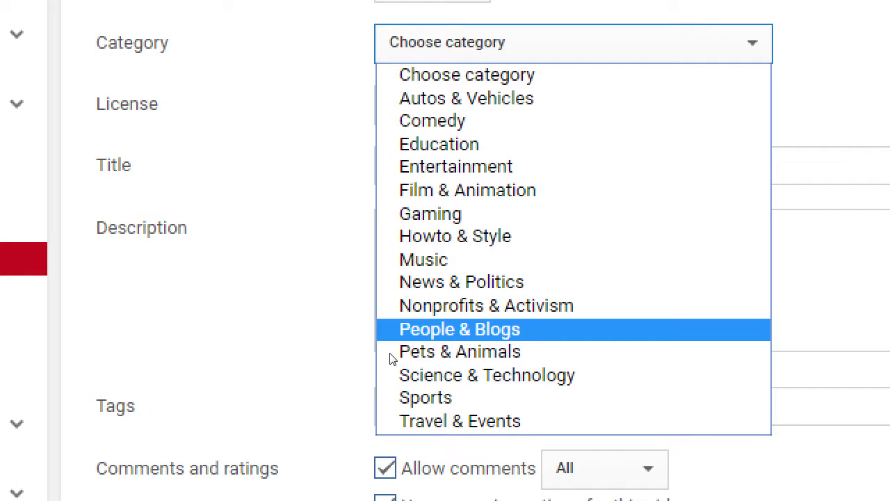
pyautogui.press('Up')
pyautogui.press('Up')
pyautogui.press('Up')
pyautogui.press('Up')
pyautogui.press('Escape')
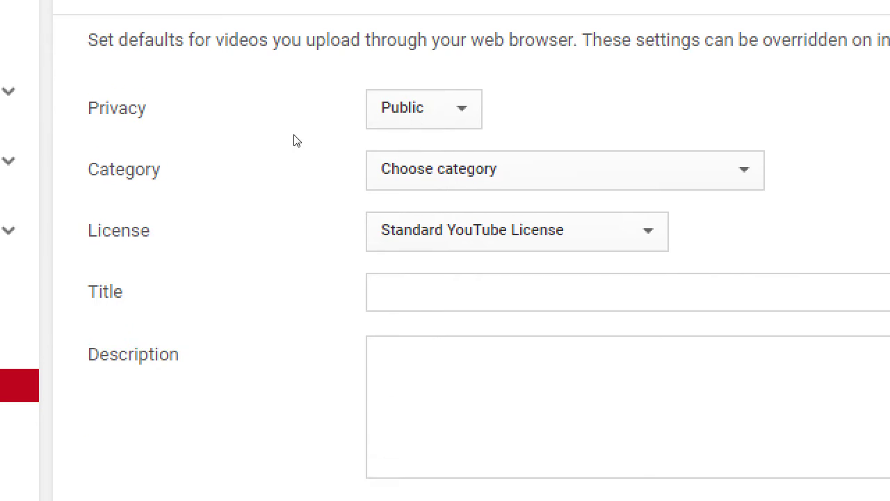
pyautogui.hotkey('shift', 'Tab')
pyautogui.hotkey('alt', 'Down')
pyautogui.press('Escape')
# Try Autos & Vehicles as the category, then reset it to Choose category
pyautogui.press('Tab')
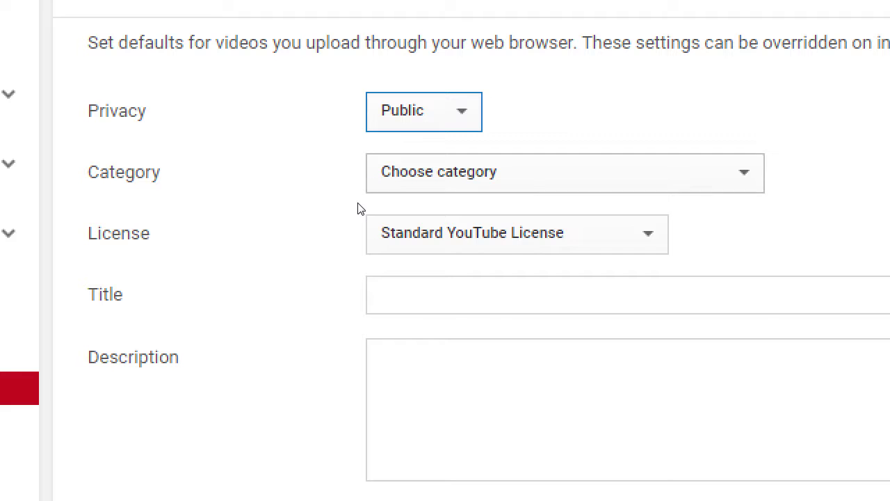
pyautogui.hotkey('alt', 'Down')
pyautogui.press('m')
pyautogui.press('t')
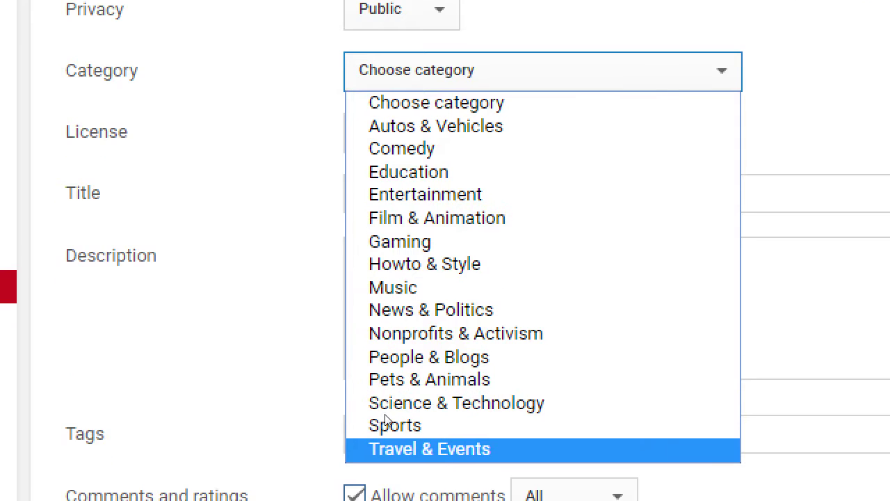
pyautogui.press('g')
pyautogui.press('Up')
pyautogui.press('Up')
pyautogui.press('Up')
pyautogui.press('Up')
pyautogui.press('Up')
pyautogui.press('Return')
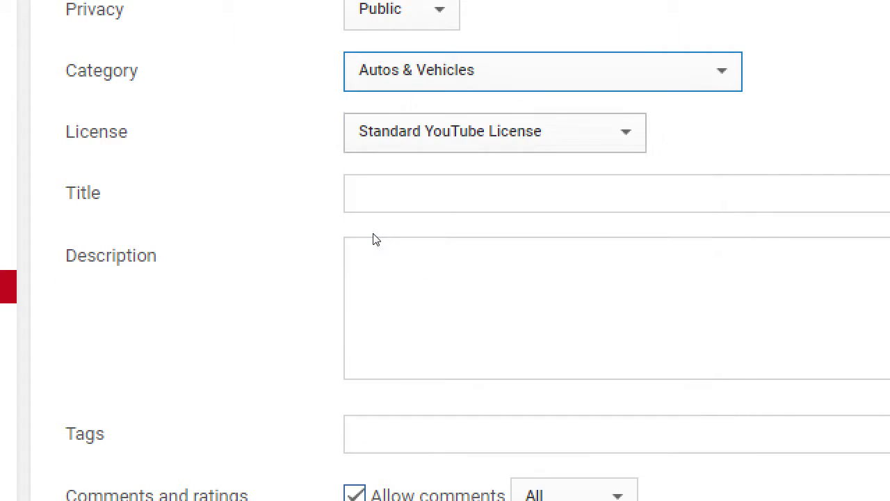
pyautogui.hotkey('alt', 'Down')
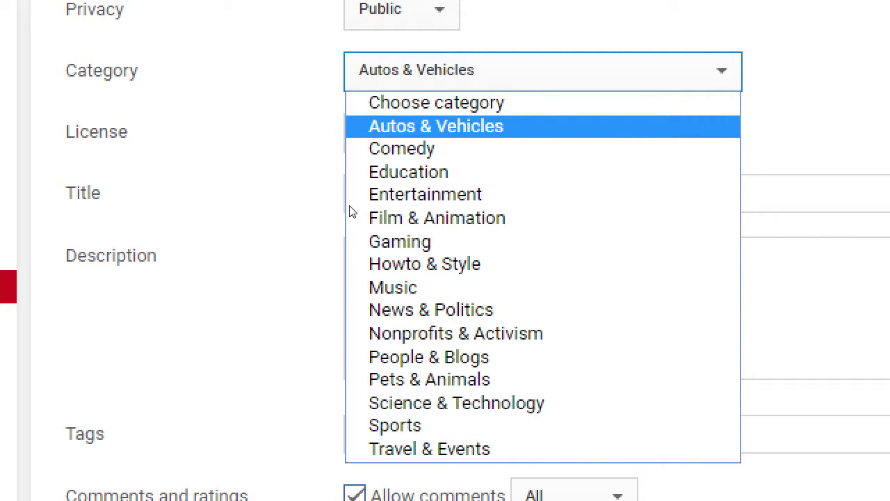
pyautogui.press('Up')
pyautogui.press('Return')
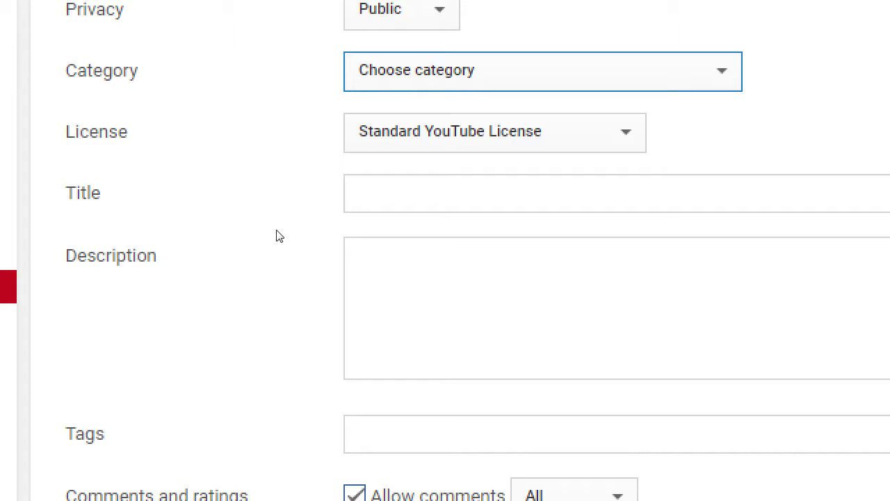
# Show the License dropdown's types, then return to Notepad
pyautogui.press('Tab')
pyautogui.hotkey('alt', 'Down')
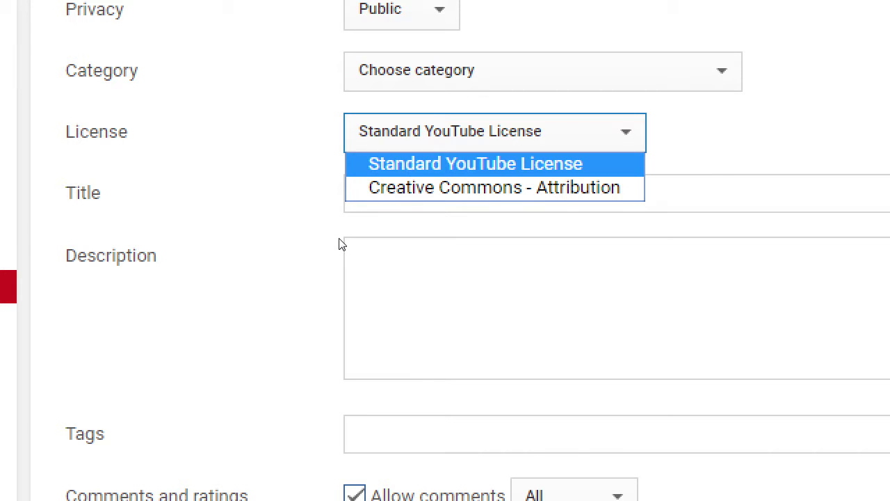
pyautogui.hotkey('alt', 'Tab')
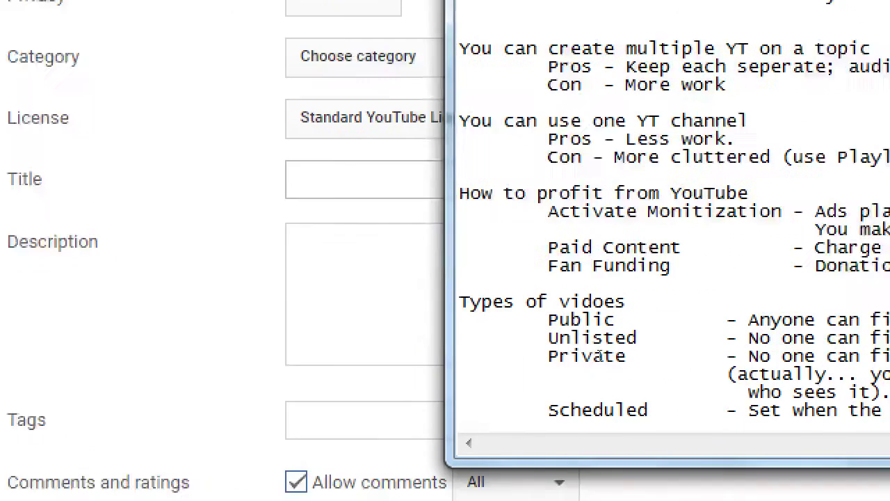
# Add a 'YouTube Licenses' heading with indented Standard and CC lines
pyautogui.press('Return')
pyautogui.press('Return')
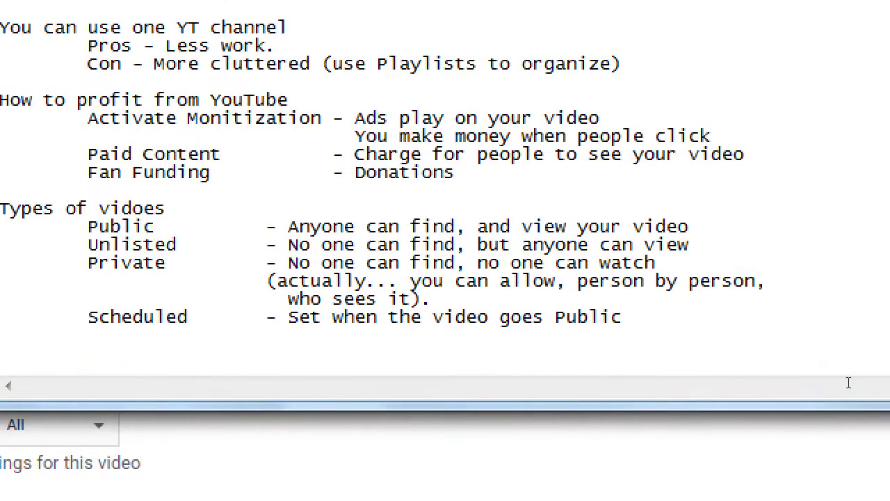
pyautogui.write('YouTube Licen')
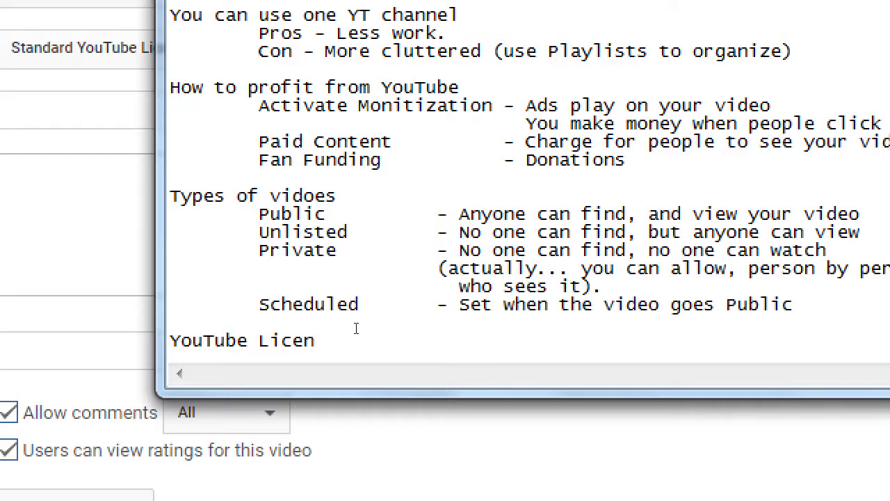
pyautogui.write('sens')
pyautogui.press('BackSpace')
pyautogui.write('es')
pyautogui.press('BackSpace')
pyautogui.press('BackSpace')
pyautogui.press('BackSpace')
pyautogui.press('BackSpace')
pyautogui.write('es')
pyautogui.press('Return')
pyautogui.press('Tab')
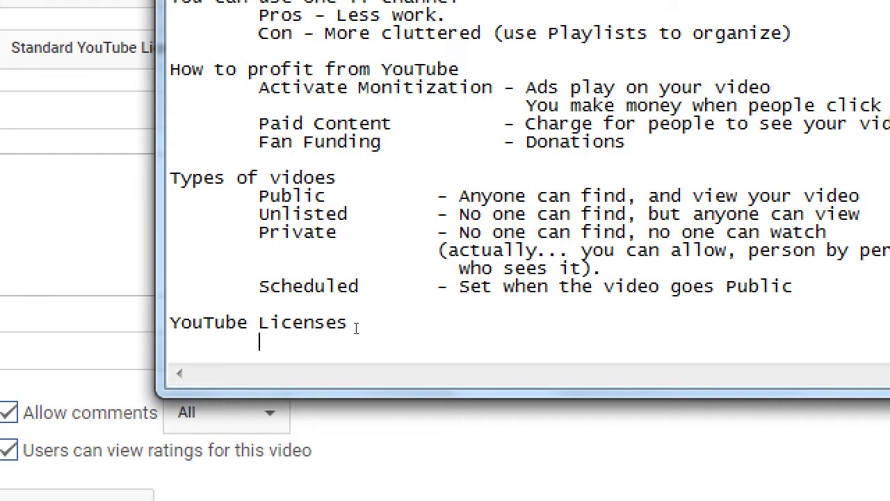
pyautogui.write('Standard')
pyautogui.press('Return')
pyautogui.press('Tab')
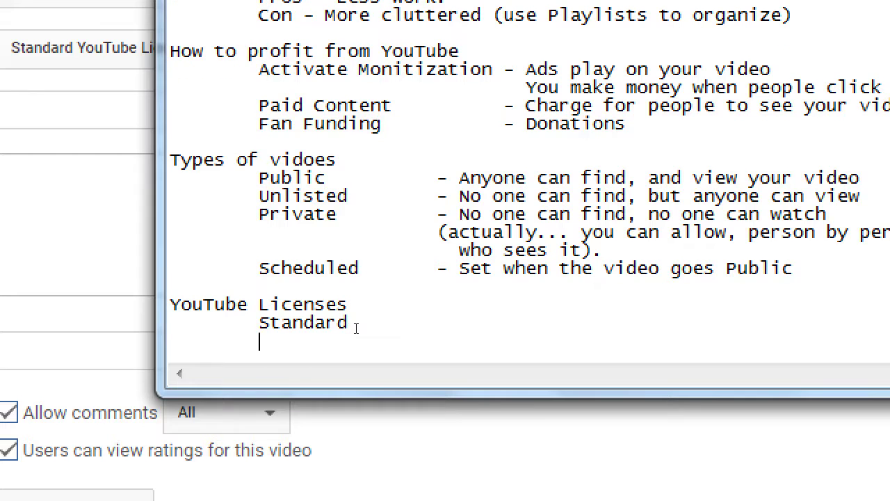
pyautogui.write('CC')
# Describe Standard as '- It's your video, you own it, don't let other copy'
pyautogui.press('Up')
pyautogui.press('End')
pyautogui.press('Tab')
pyautogui.write("- It's your video, you ")
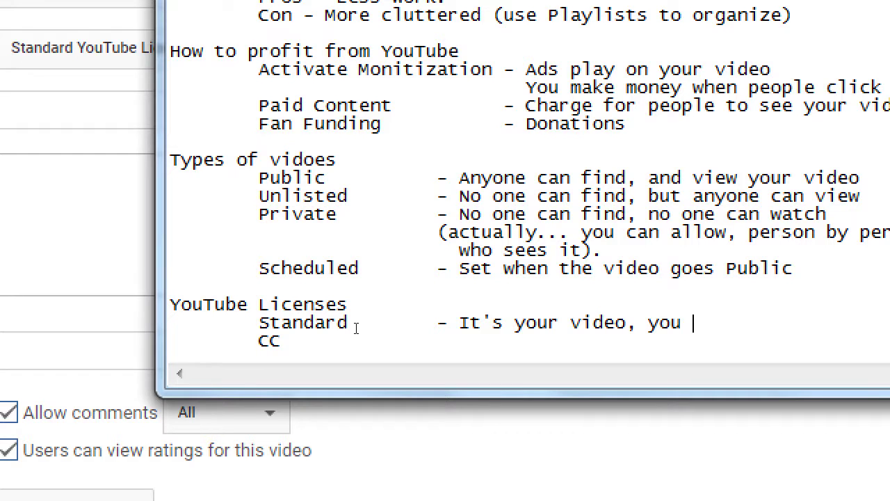
pyautogui.write("own it, don't l")
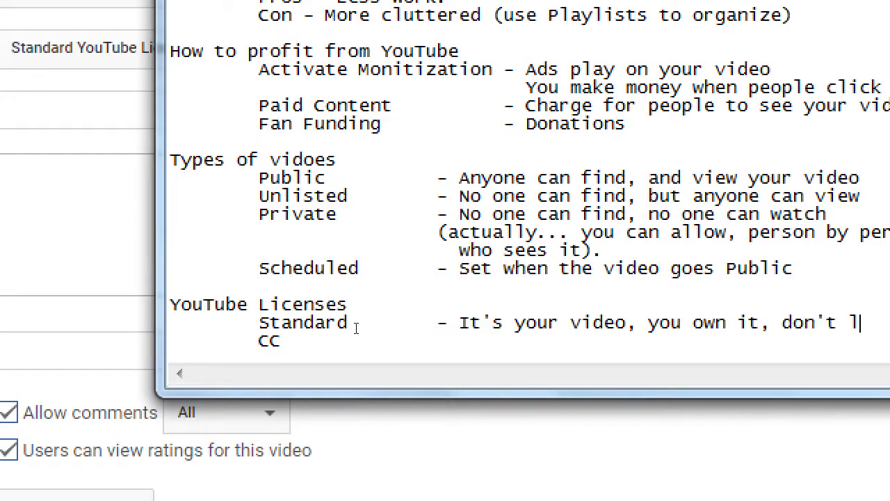
pyautogui.write('et')
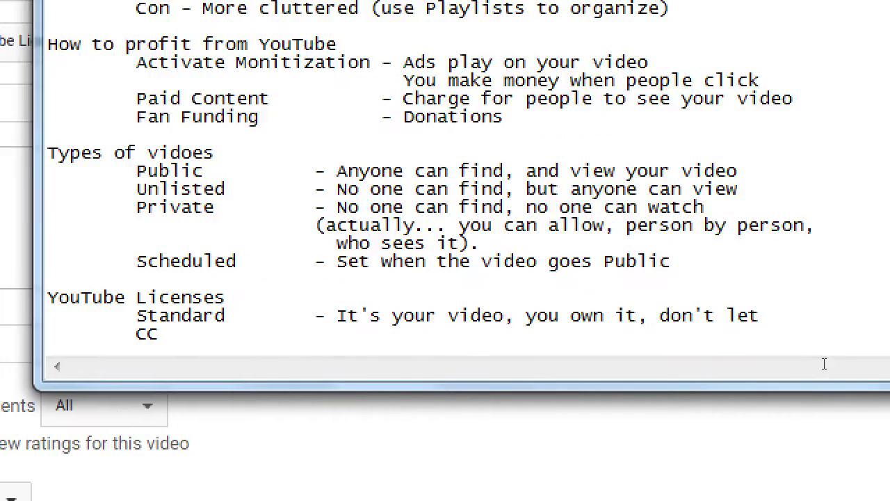
pyautogui.write(' other cop')
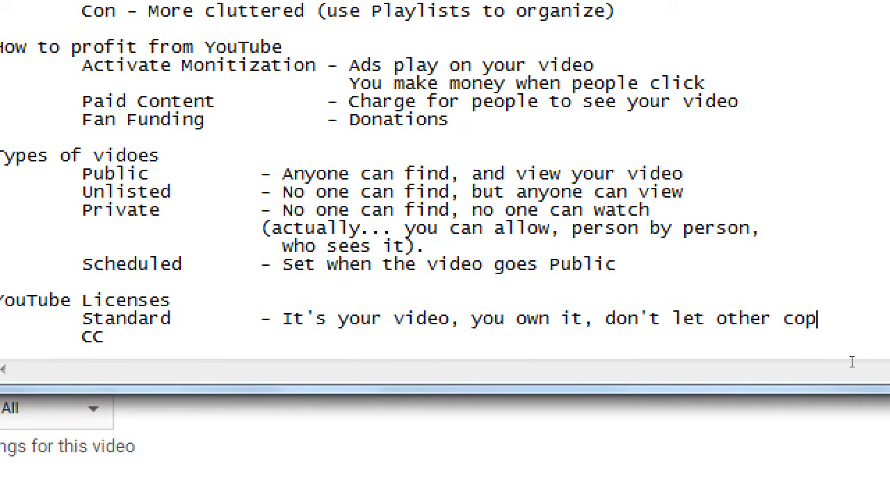
pyautogui.write('y')
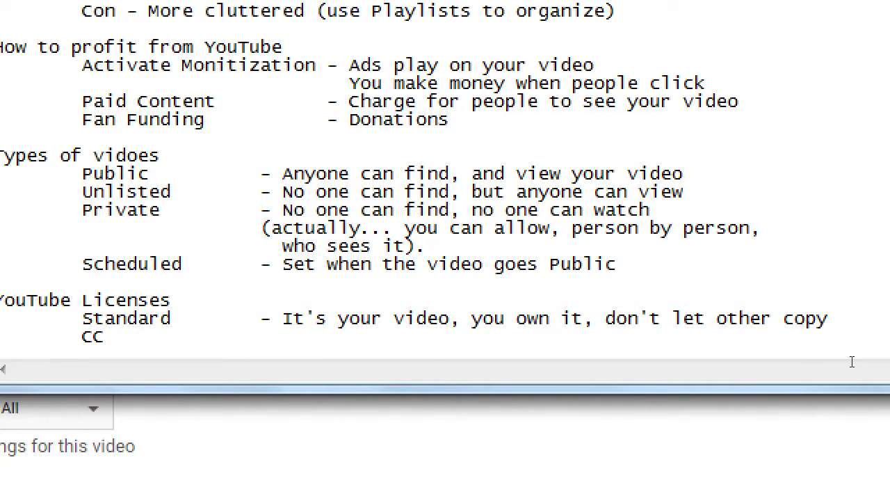
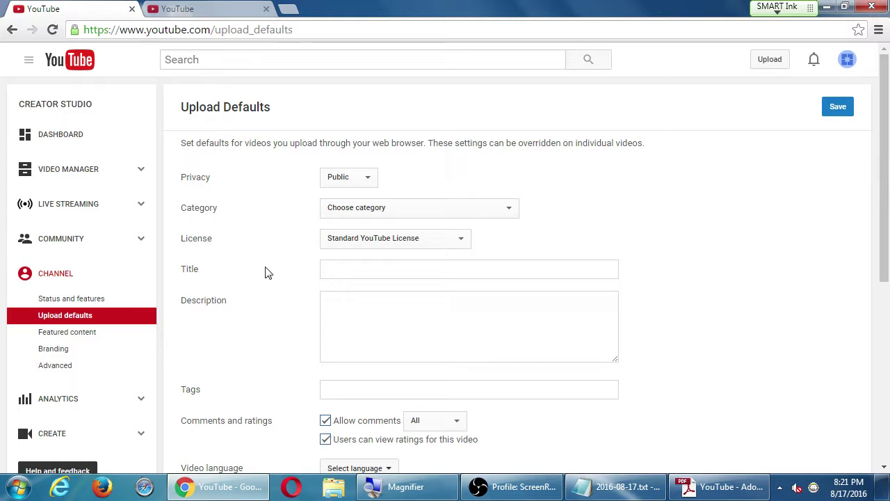
pyautogui.press('super+plus')
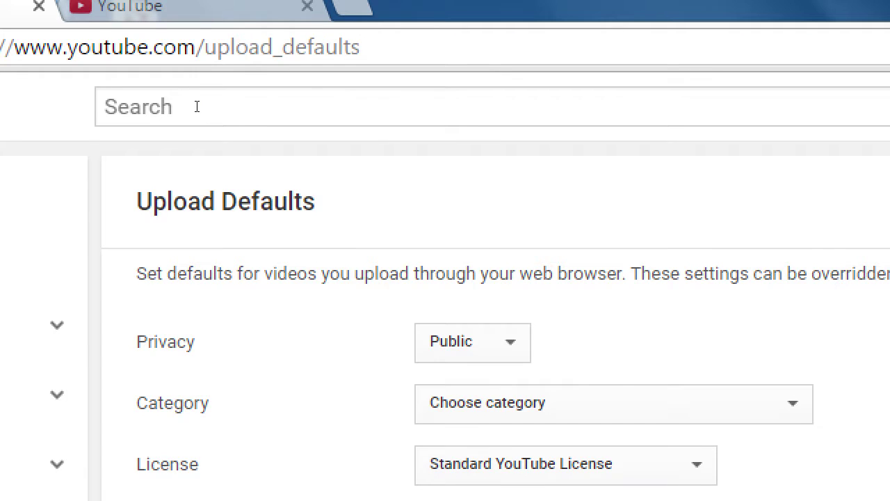
pyautogui.moveTo(194, 105); pyautogui.dragTo(268, 101)
pyautogui.moveTo(288, 143); pyautogui.dragTo(347, 142)
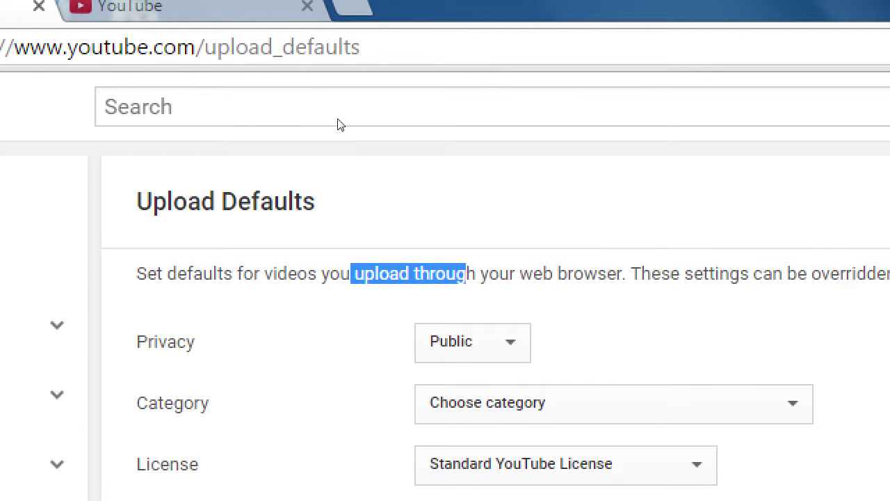
pyautogui.click(338, 125)
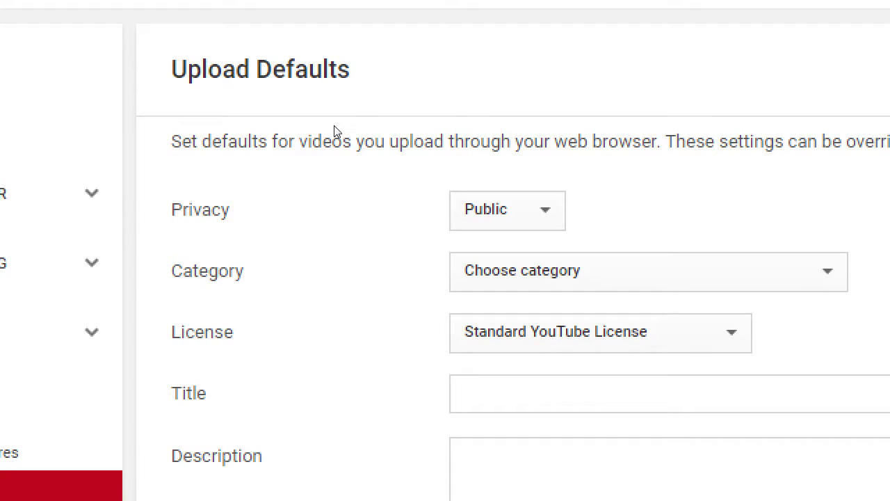
pyautogui.click(403, 297)
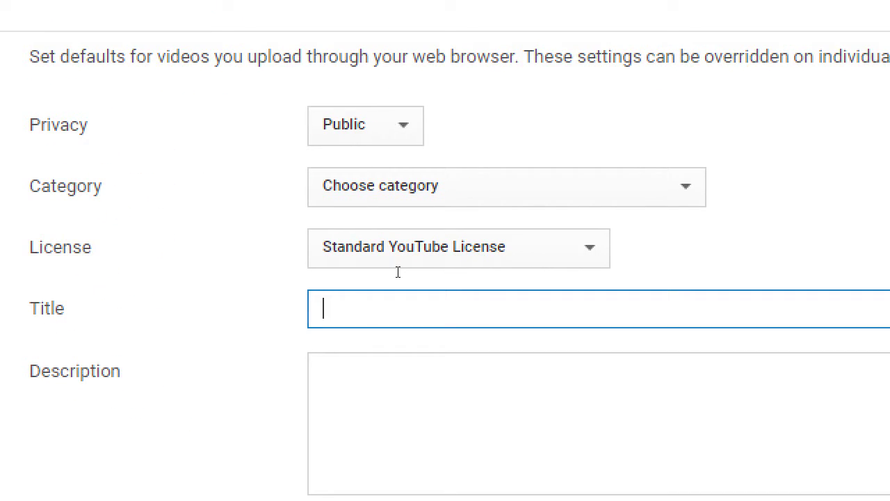
pyautogui.write('Tech REview Te')
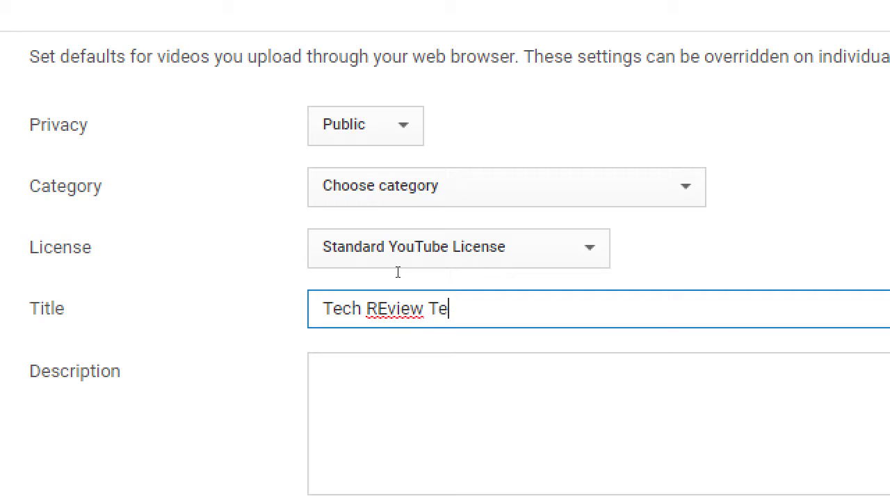
pyautogui.press('BackSpace')
pyautogui.write('uesday')
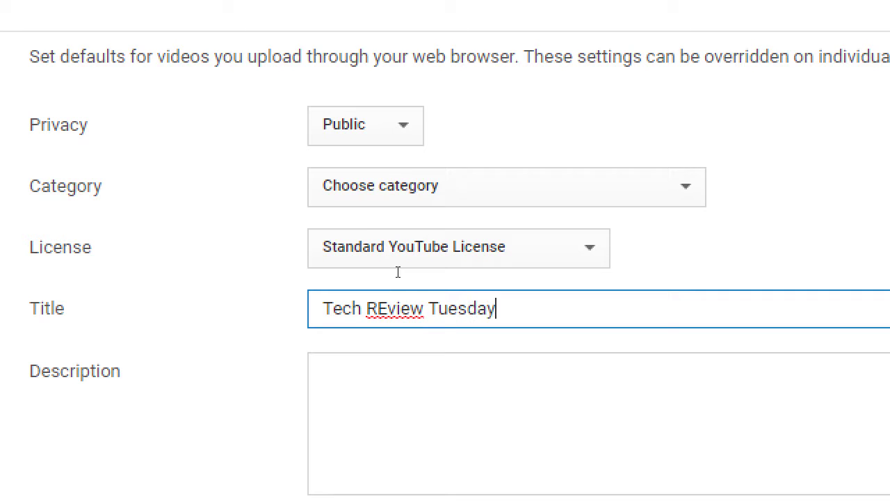
pyautogui.press('Left')
pyautogui.press('Left')
pyautogui.press('Left')
pyautogui.press('Left')
pyautogui.press('Left')
pyautogui.press('Left')
pyautogui.press('Left')
pyautogui.press('Left')
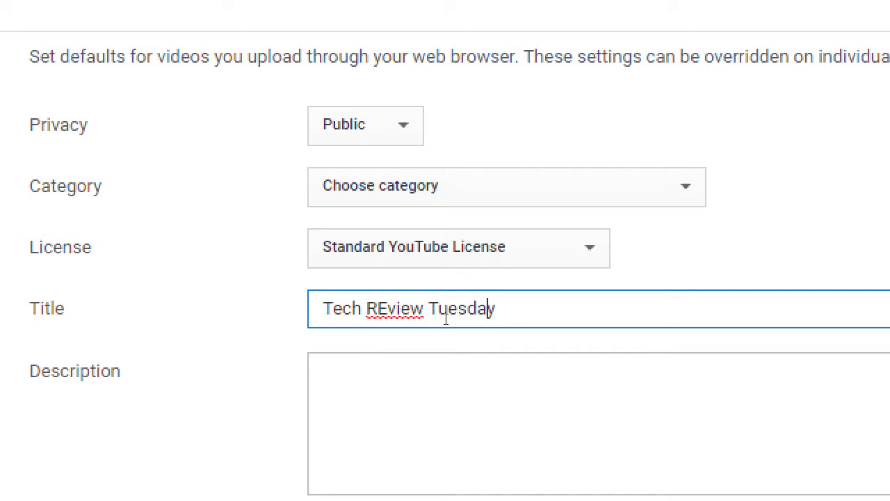
pyautogui.press('Left')
pyautogui.press('Left')
pyautogui.press('Left')
pyautogui.press('BackSpace')
pyautogui.write('e')
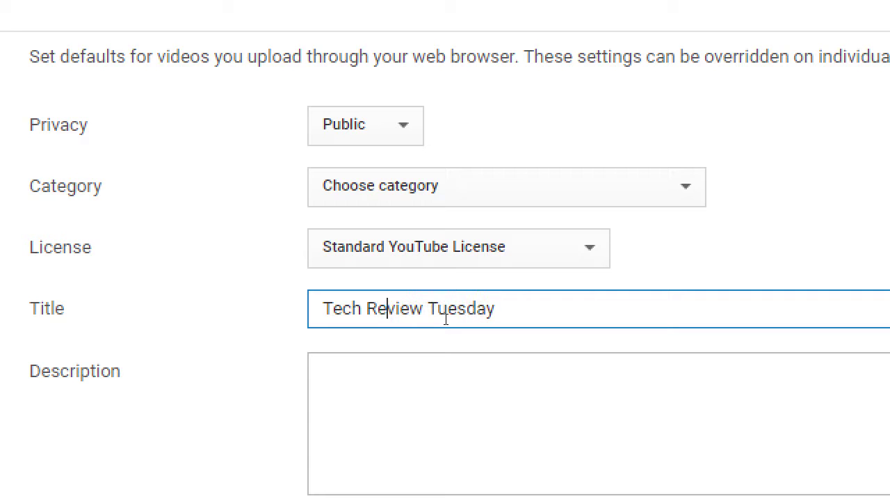
pyautogui.press('End')
pyautogui.write('- Toshiba X28')
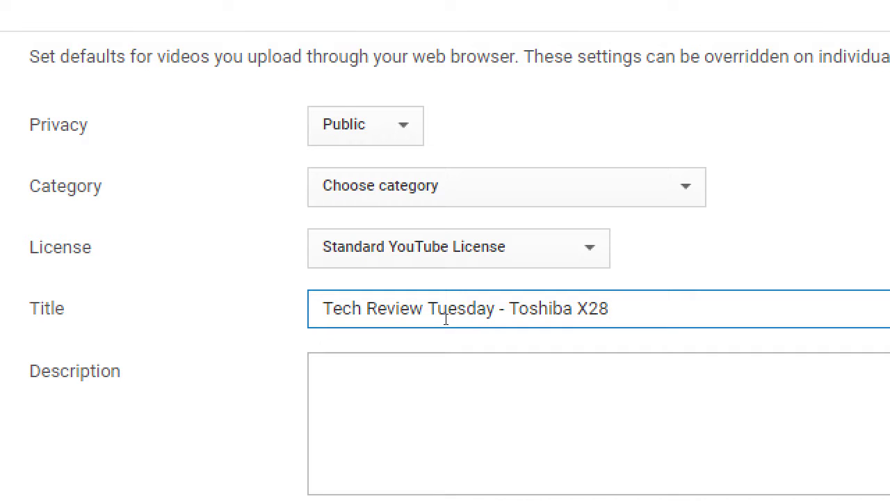
pyautogui.press('BackSpace')
pyautogui.press('BackSpace')
pyautogui.press('BackSpace')
pyautogui.press('BackSpace')
pyautogui.press('BackSpace')
pyautogui.press('BackSpace')
pyautogui.press('BackSpace')
pyautogui.press('BackSpace')
pyautogui.press('BackSpace')
pyautogui.press('BackSpace')
pyautogui.press('BackSpace')
pyautogui.write('Acer 1138')
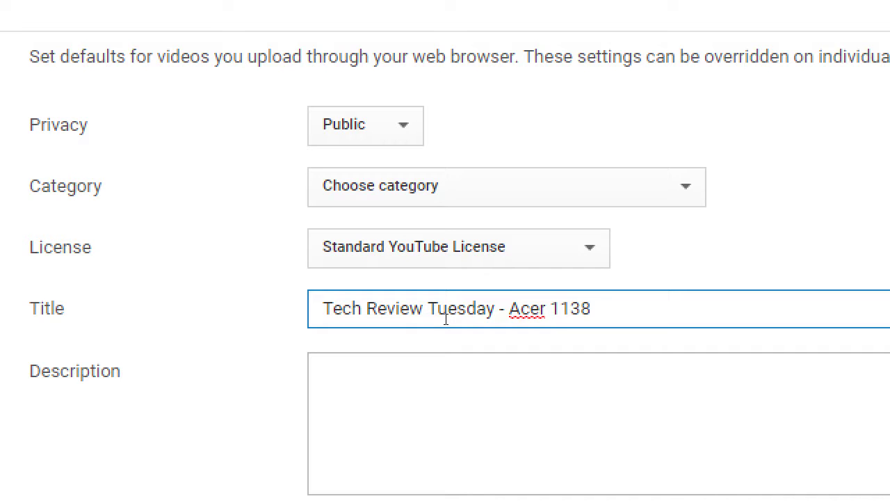
pyautogui.press('BackSpace')
pyautogui.press('BackSpace')
pyautogui.press('BackSpace')
pyautogui.press('BackSpace')
pyautogui.press('BackSpace')
pyautogui.press('BackSpace')
pyautogui.press('BackSpace')
pyautogui.press('BackSpace')
pyautogui.press('BackSpace')
pyautogui.press('BackSpace')
pyautogui.press('BackSpace')
pyautogui.press('BackSpace')
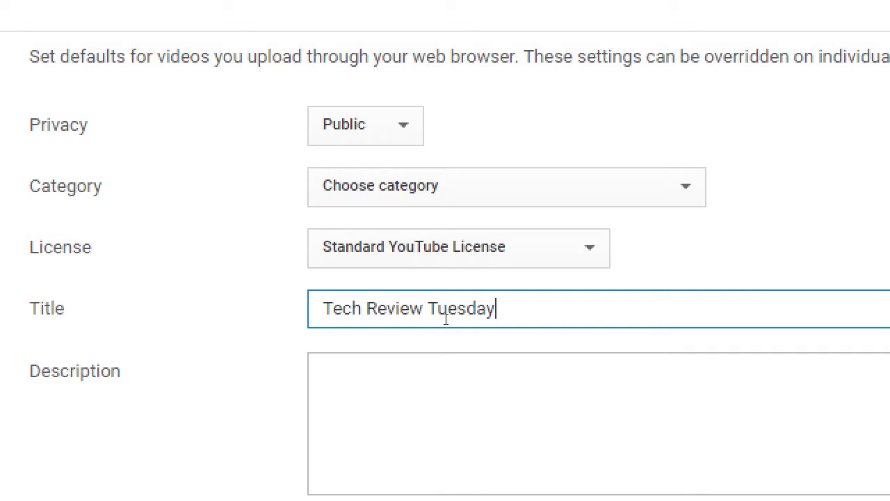
pyautogui.press('BackSpace')
pyautogui.press('BackSpace')
pyautogui.press('BackSpace')
pyautogui.press('BackSpace')
pyautogui.press('BackSpace')
pyautogui.press('BackSpace')
pyautogui.press('BackSpace')
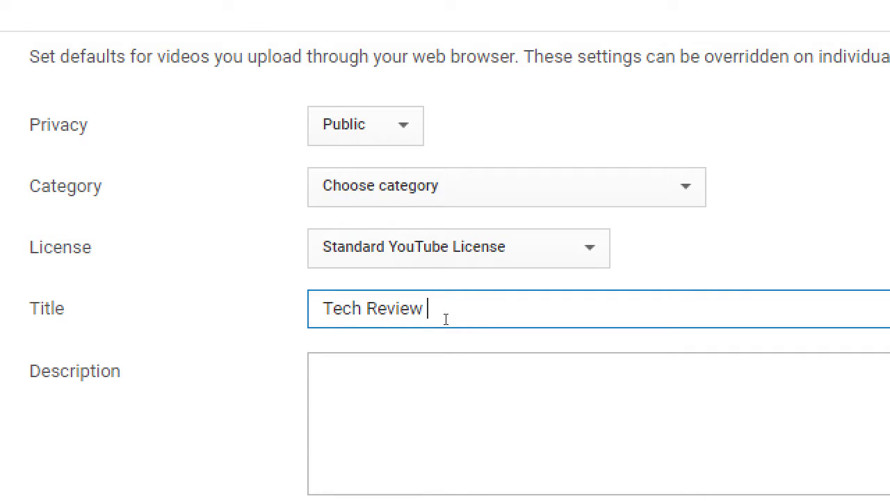
pyautogui.press('BackSpace')
pyautogui.press('BackSpace')
pyautogui.press('BackSpace')
pyautogui.press('BackSpace')
pyautogui.press('BackSpace')
pyautogui.press('BackSpace')
pyautogui.press('BackSpace')
pyautogui.press('BackSpace')
pyautogui.press('BackSpace')
pyautogui.press('BackSpace')
pyautogui.press('BackSpace')
pyautogui.press('BackSpace')
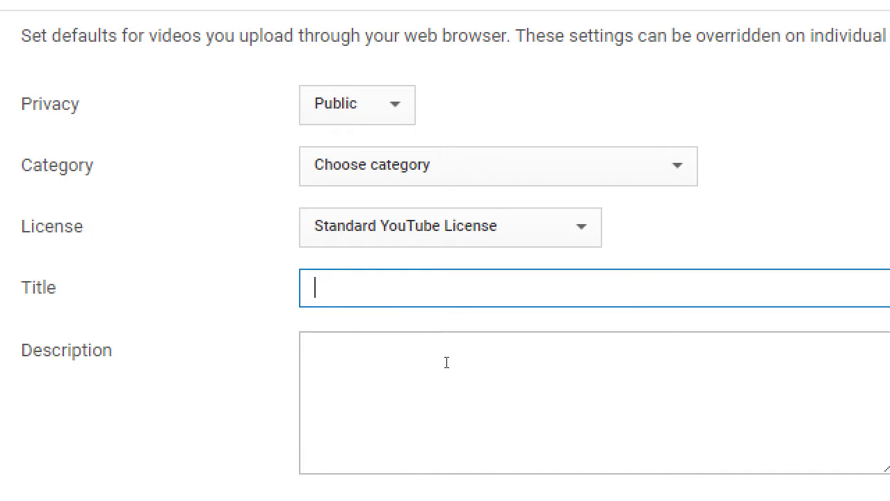
pyautogui.click(201, 345)
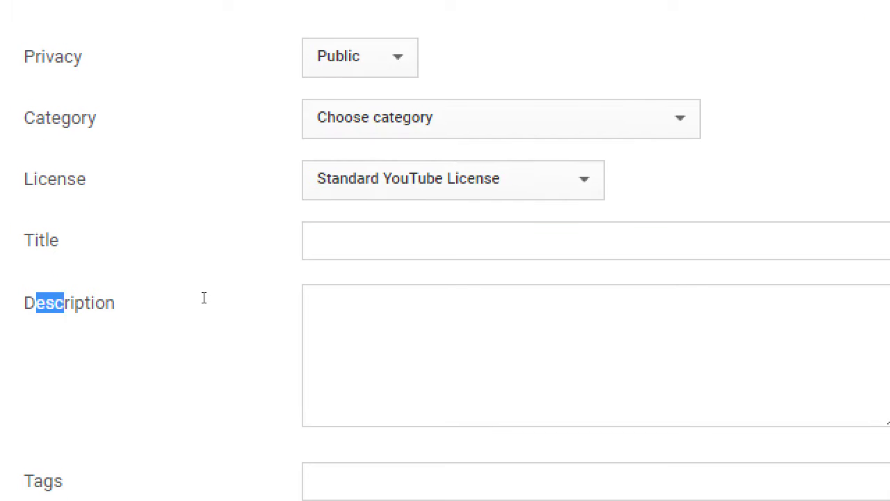
pyautogui.click(348, 324)
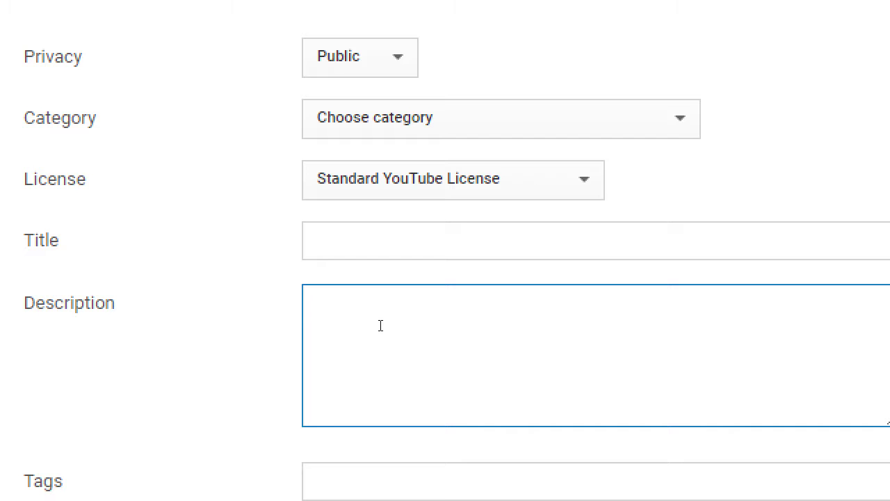
pyautogui.write('http://')
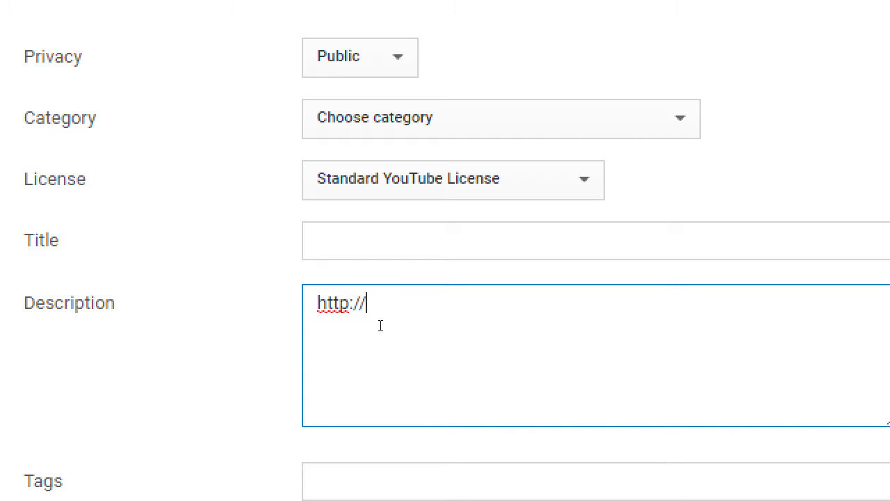
pyautogui.write('mysite.com')
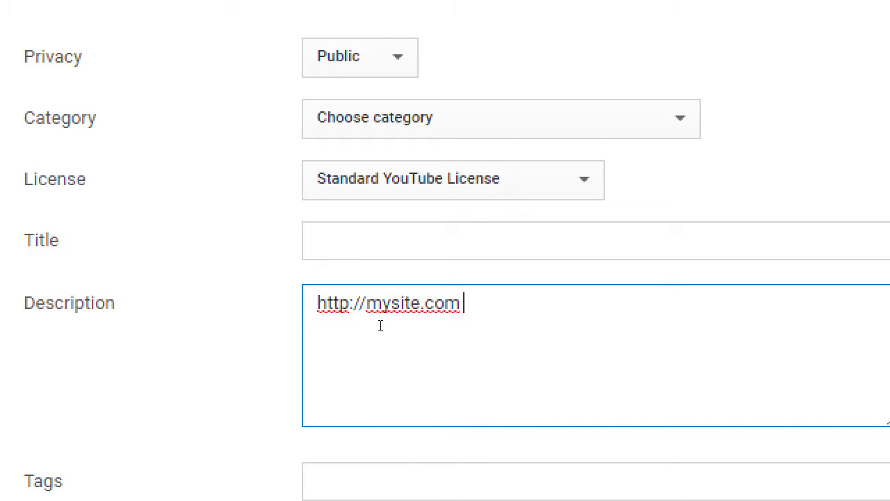
pyautogui.hotkey('ctrl', 'a')
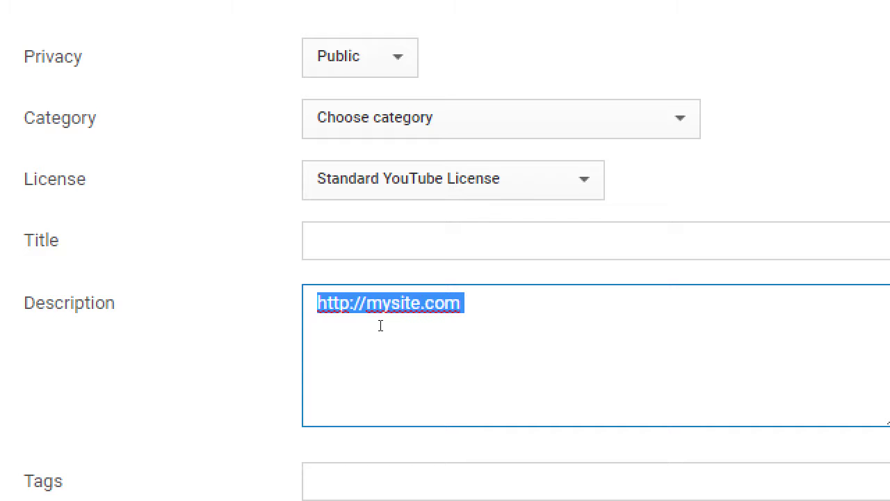
pyautogui.click(381, 325)
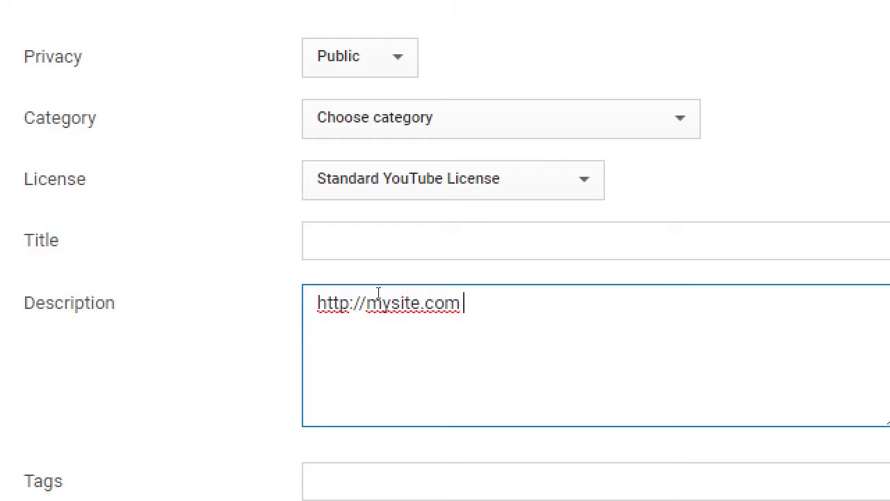
pyautogui.scroll(-3, 376, 316)
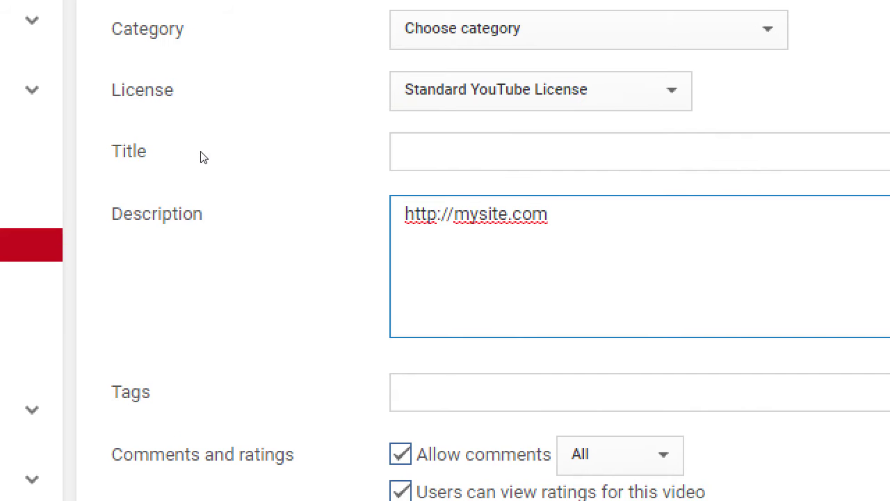
# Turn on comments for new uploads set to Approved, keeping 'Users can view ratings' checked
pyautogui.moveTo(187, 171); pyautogui.dragTo(205, 298)
pyautogui.click(338, 171)
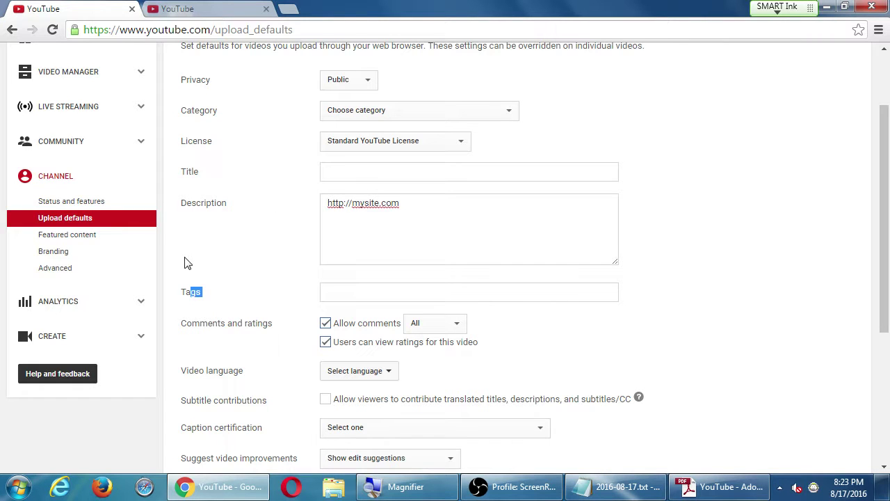
pyautogui.click(187, 263)
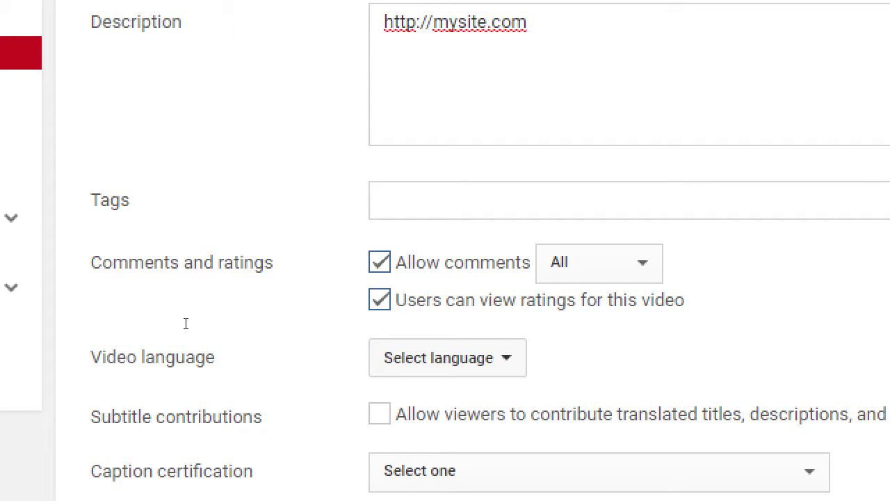
pyautogui.moveTo(185, 322); pyautogui.dragTo(257, 329)
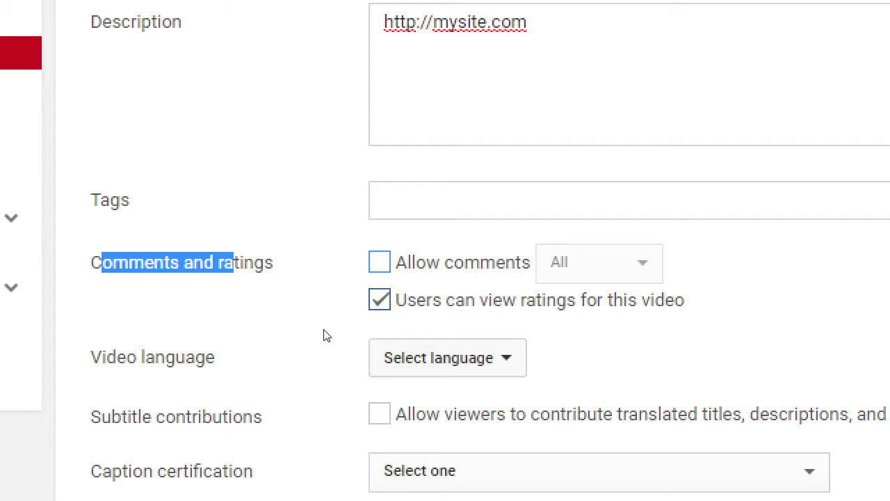
pyautogui.press('space')
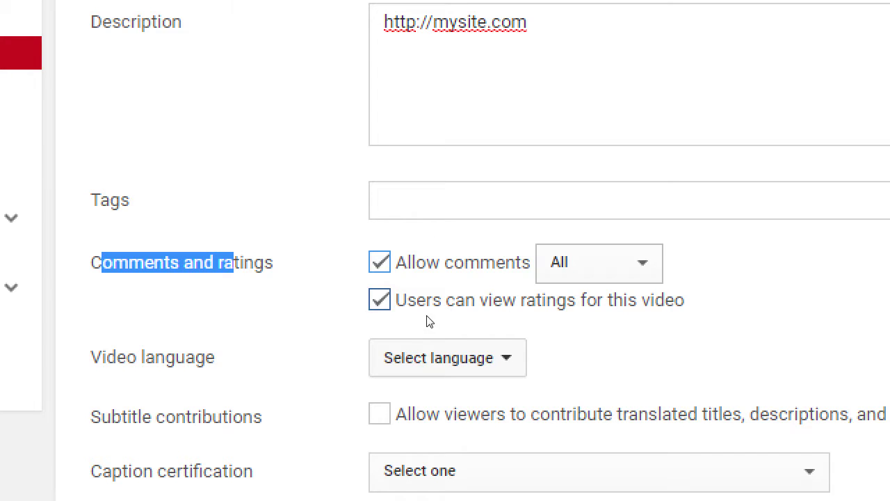
pyautogui.press('Return')
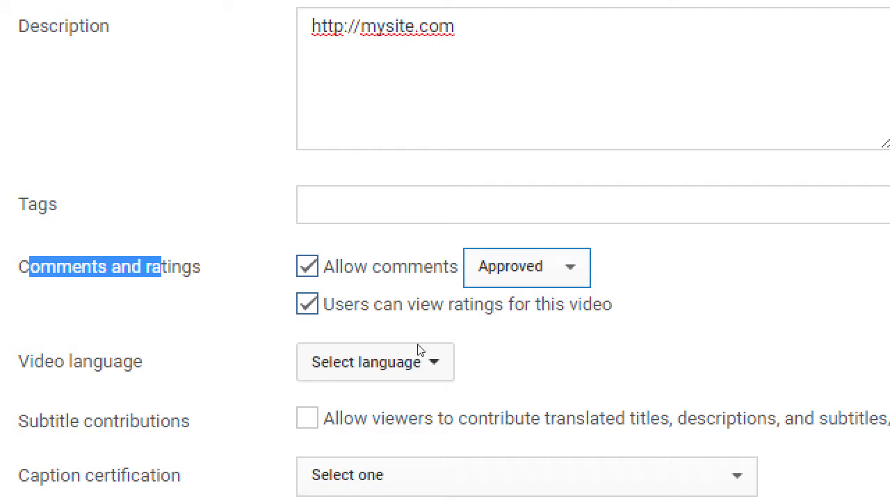
pyautogui.press('Tab')
pyautogui.press('space')
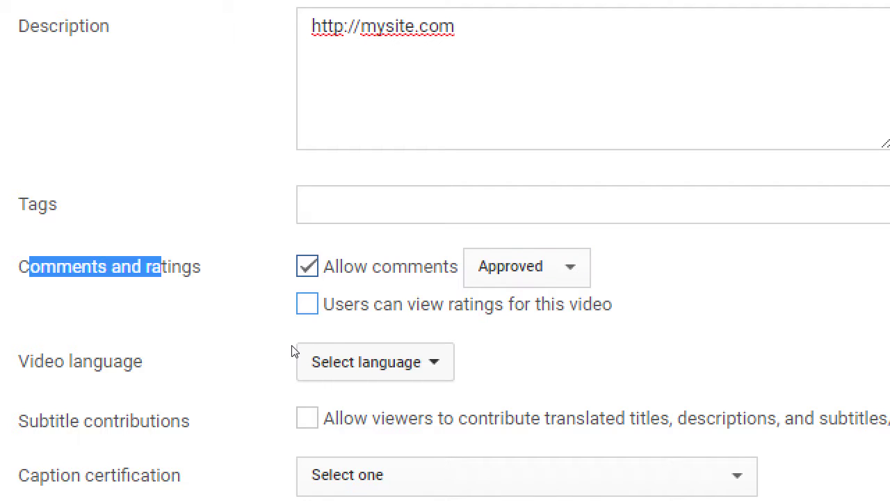
pyautogui.click(292, 350)
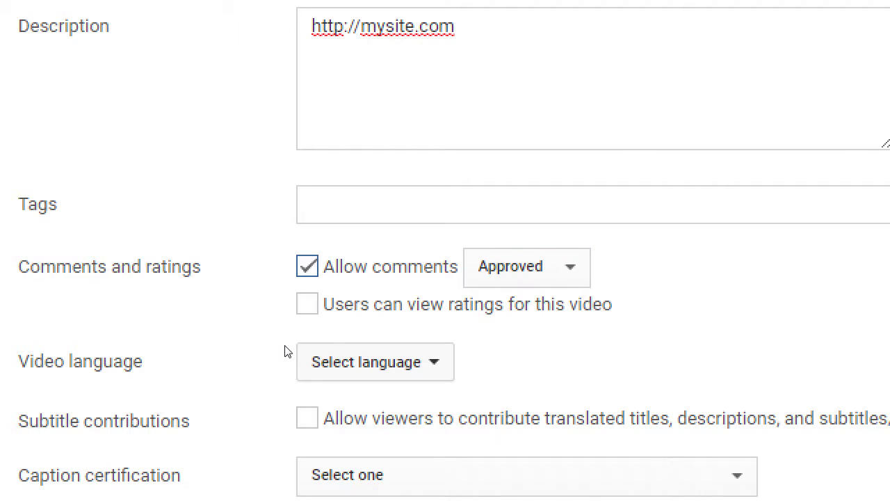
pyautogui.press('space')
# Keep ratings visible to viewers and look through the Video language list without choosing
pyautogui.click(306, 304)
pyautogui.press('space')
pyautogui.press('Tab')
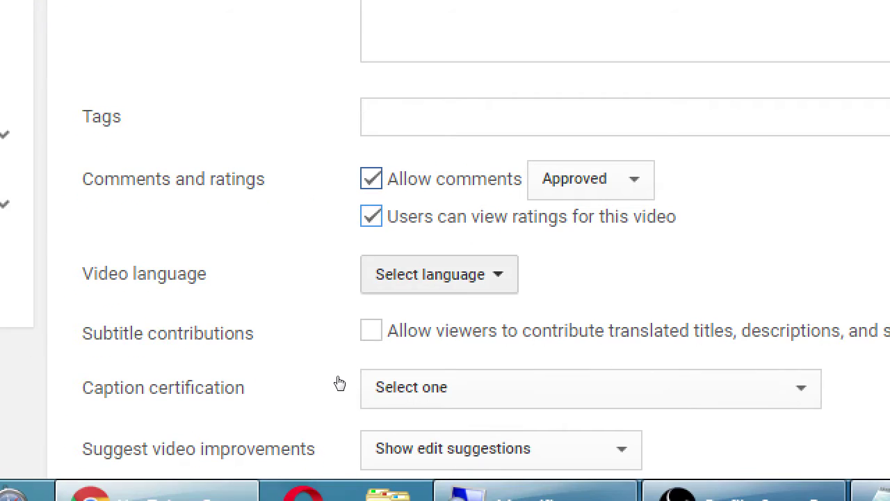
pyautogui.press('space')
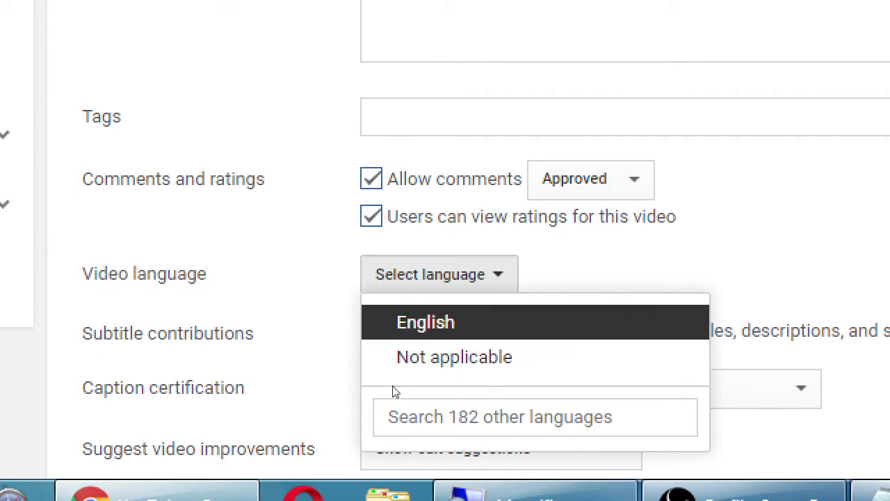
pyautogui.click(192, 369)
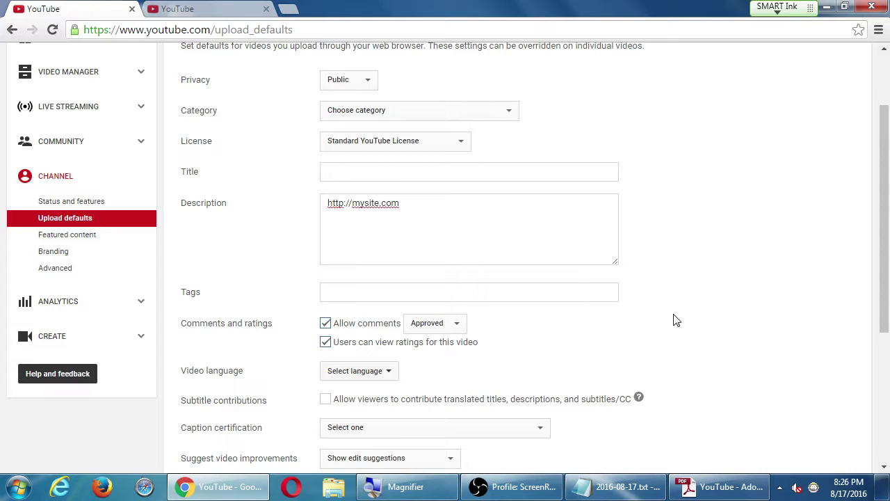
pyautogui.scroll(-1, 718, 326)
pyautogui.scroll(-2, 720, 327)
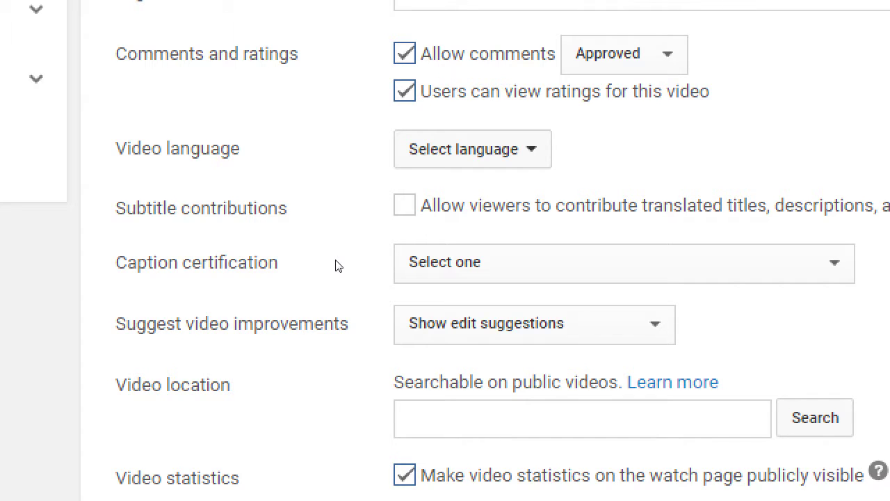
pyautogui.scroll(3, 335, 265)
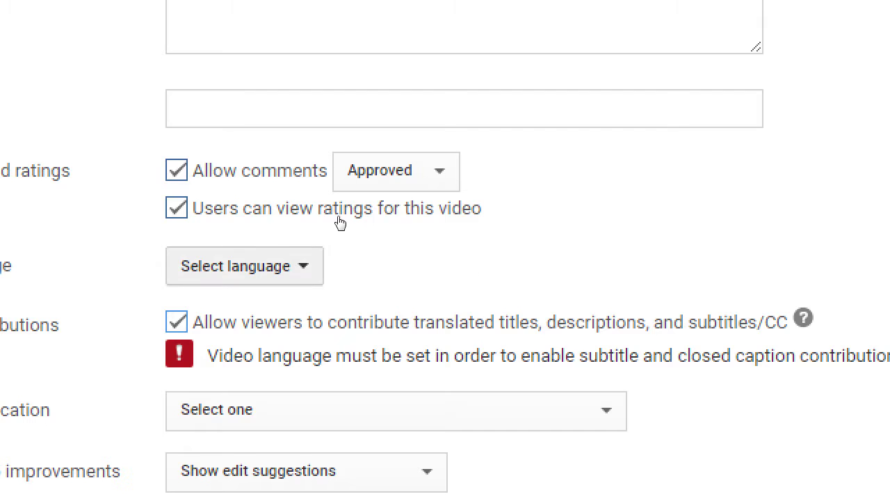
# Set the default video language to English, then change it to Not applicable
pyautogui.press('Return')
pyautogui.press('Down')
pyautogui.press('Return')
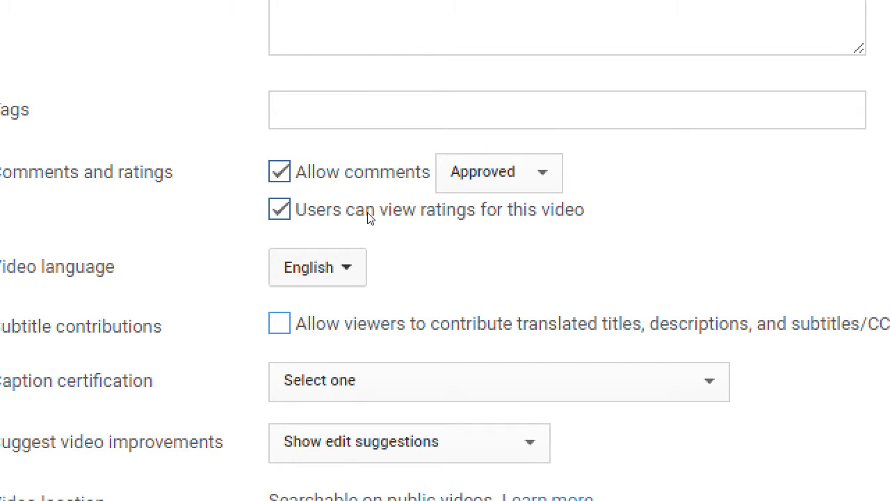
pyautogui.hotkey('shift', 'Tab')
pyautogui.press('Return')
pyautogui.press('Down')
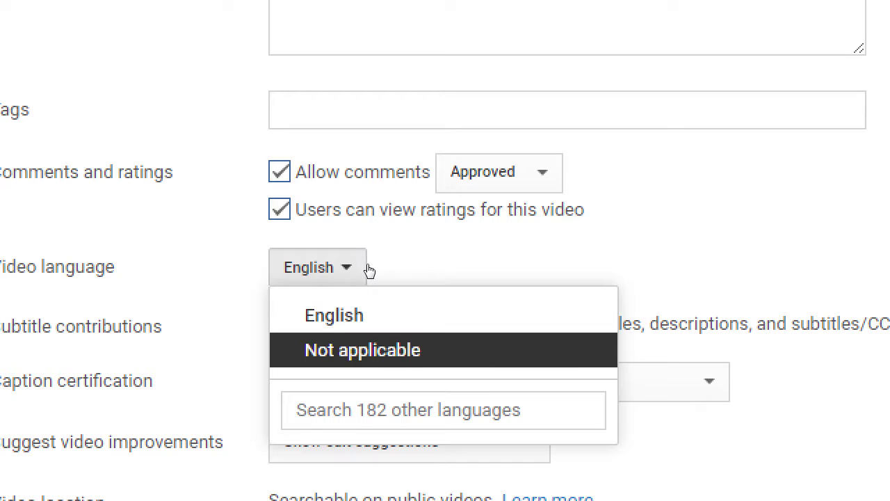
pyautogui.press('Return')
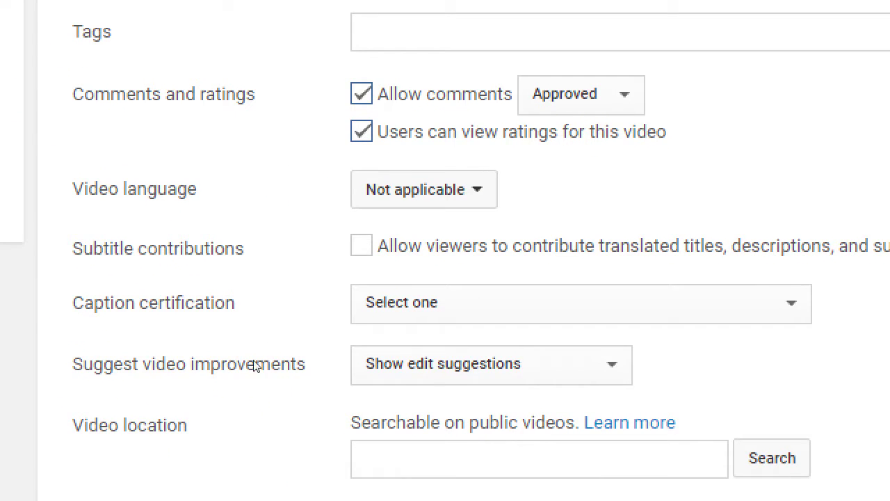
pyautogui.moveTo(189, 284); pyautogui.dragTo(238, 281)
pyautogui.click(240, 283)
# Choose 'This content has never aired on television in the U.S.' as the caption certification
pyautogui.click(394, 291)
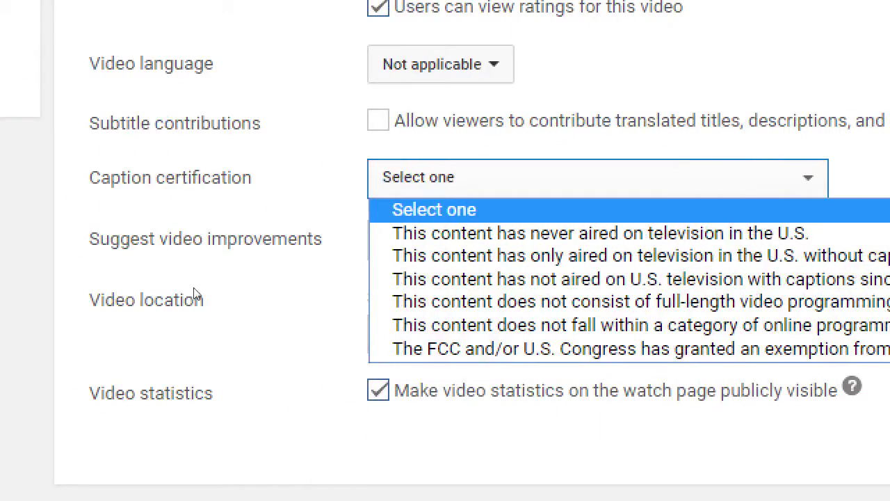
pyautogui.press('Down')
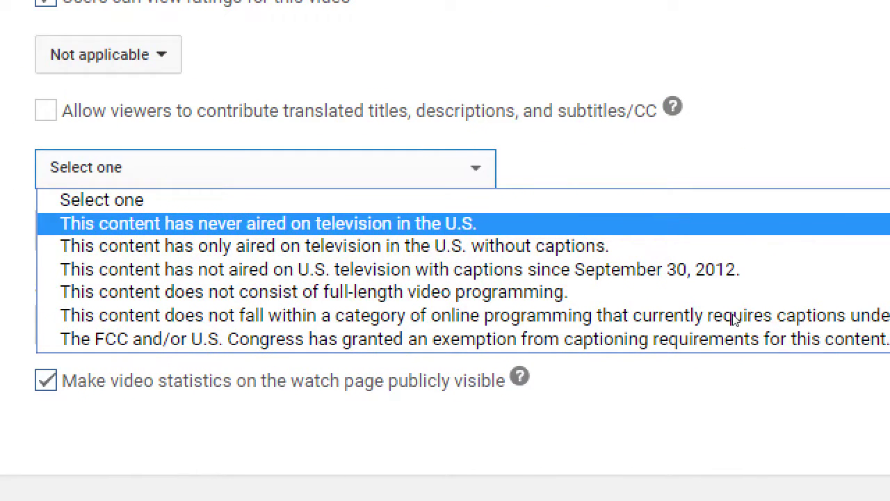
pyautogui.press('Up')
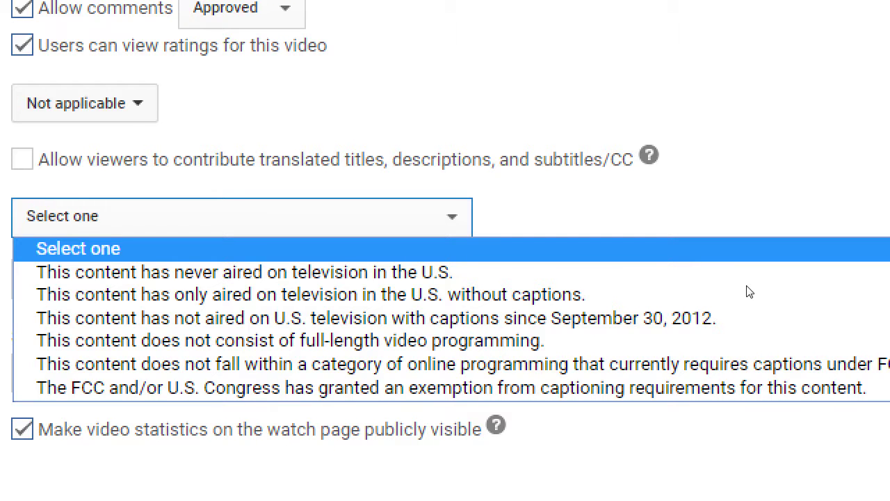
pyautogui.press('Down')
pyautogui.press('Down')
pyautogui.press('Down')
pyautogui.press('Down')
pyautogui.press('Down')
pyautogui.press('Up')
pyautogui.press('Up')
pyautogui.press('Up')
pyautogui.press('Up')
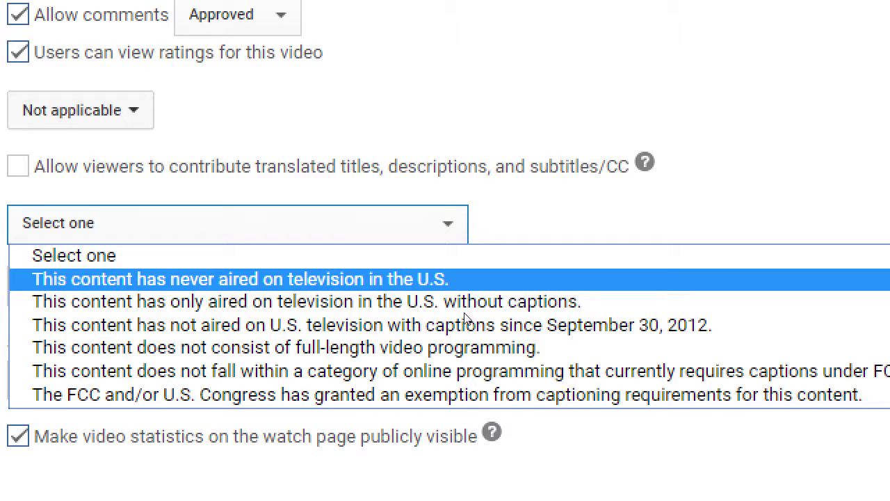
pyautogui.press('Return')
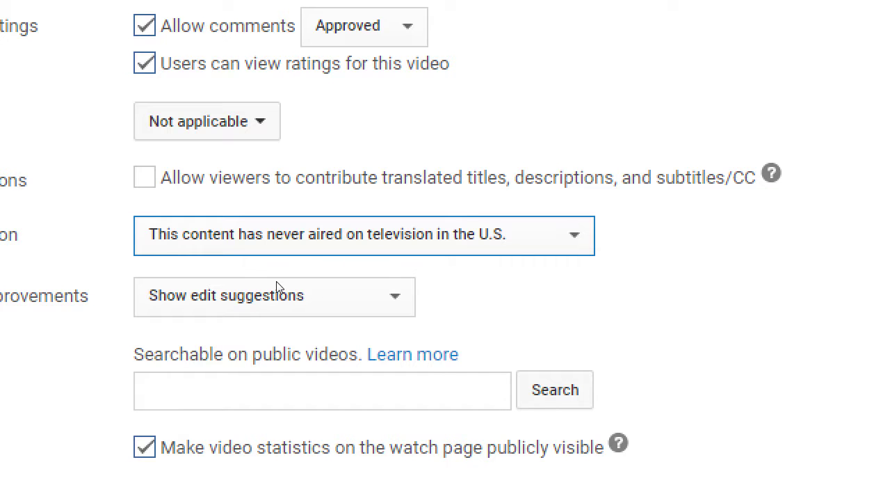
pyautogui.press('space')
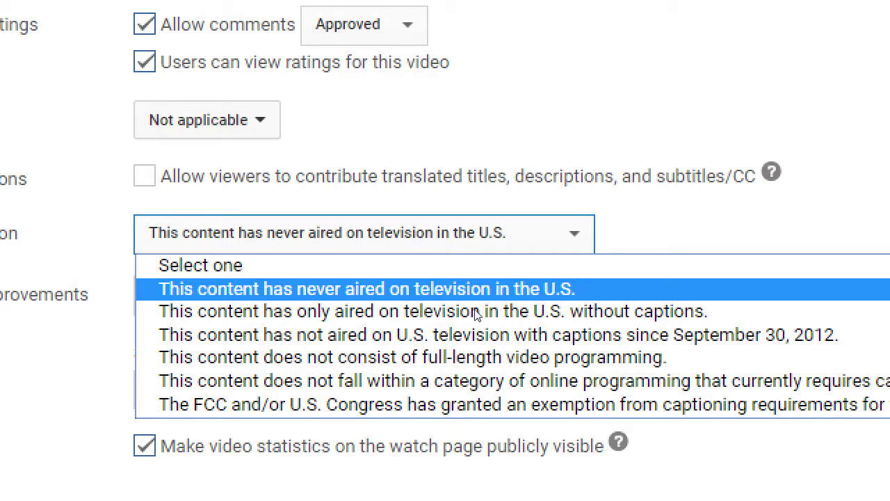
pyautogui.press('Return')
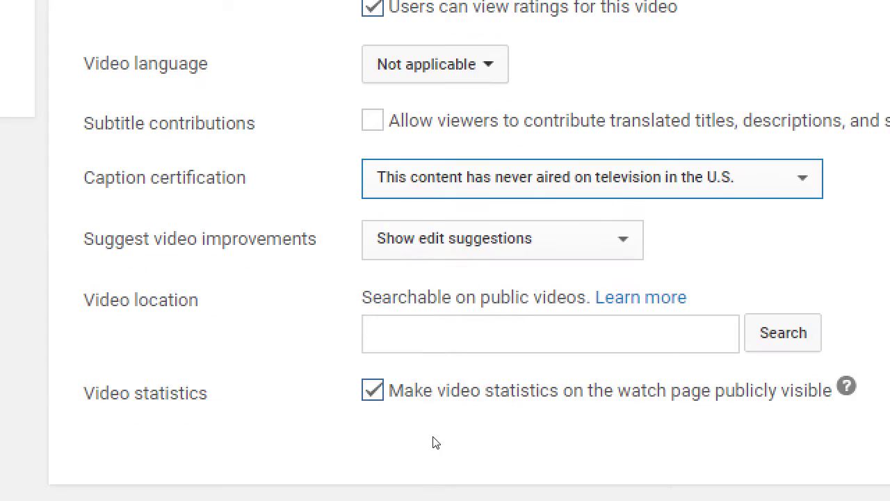
# Set Suggest video improvements to 'Never show edit suggestions'
pyautogui.press('Tab')
pyautogui.press('space')
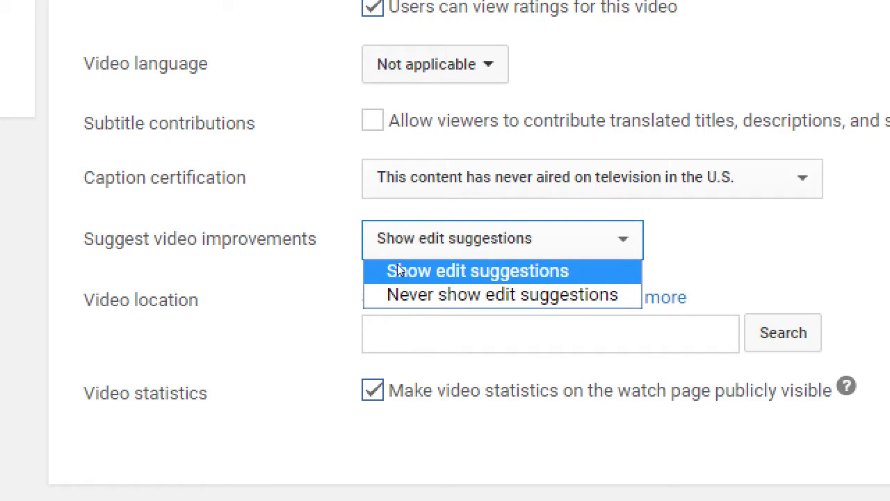
pyautogui.press('Down')
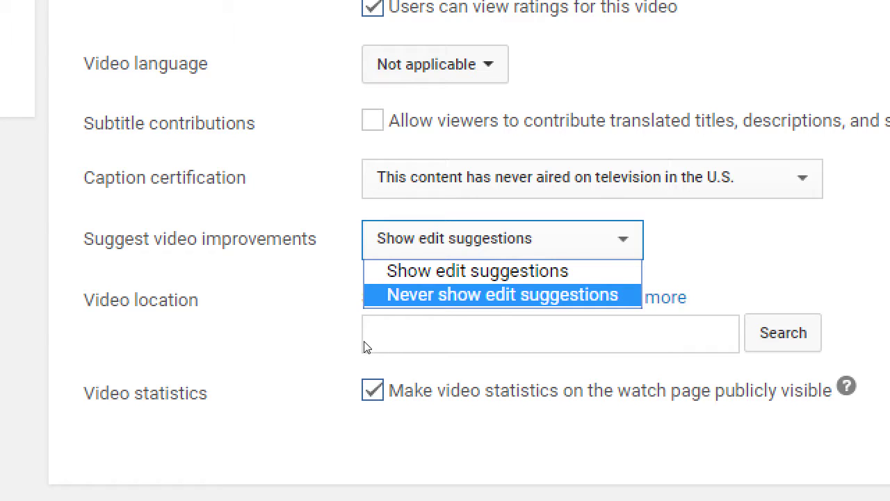
pyautogui.press('Return')
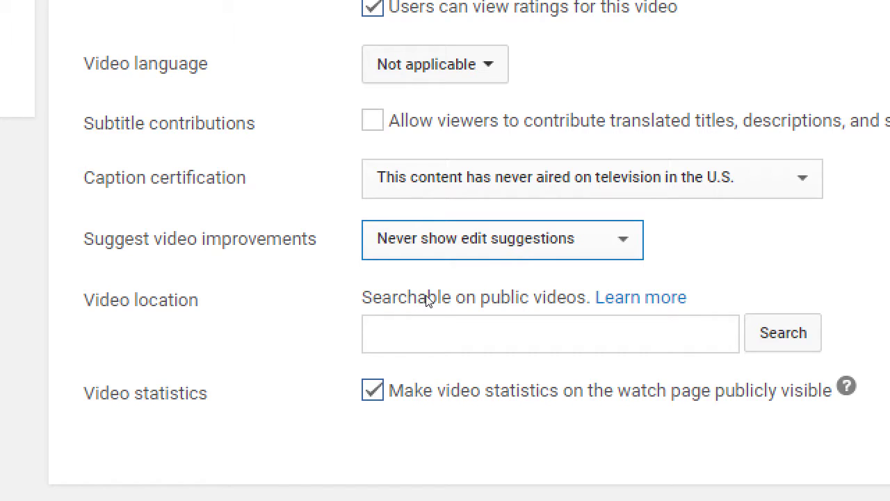
pyautogui.press('space')
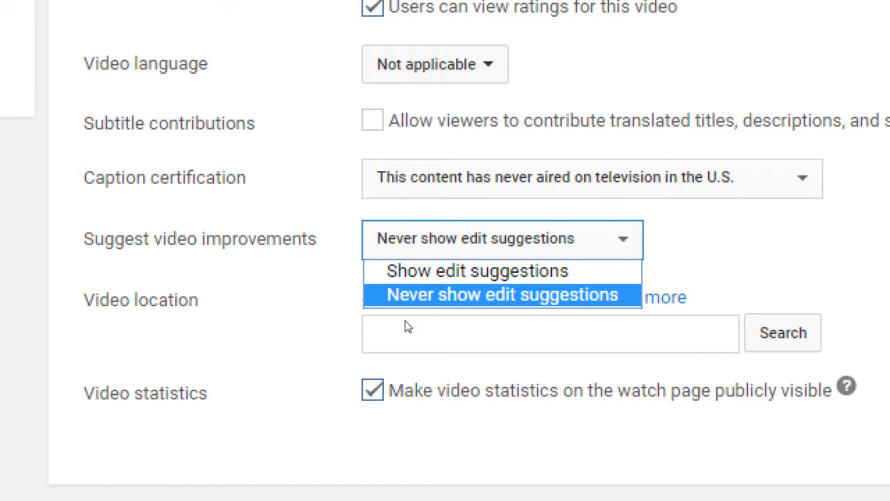
pyautogui.press('Up')
pyautogui.press('Return')
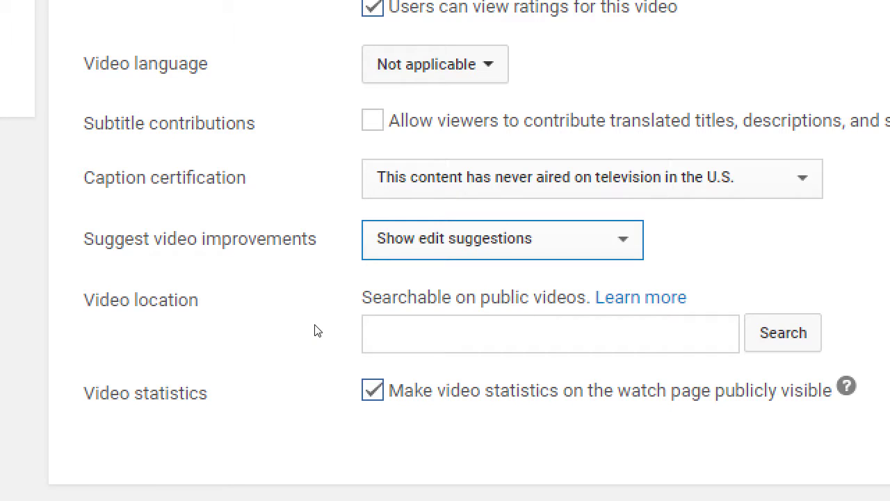
pyautogui.press('space')
pyautogui.press('Down')
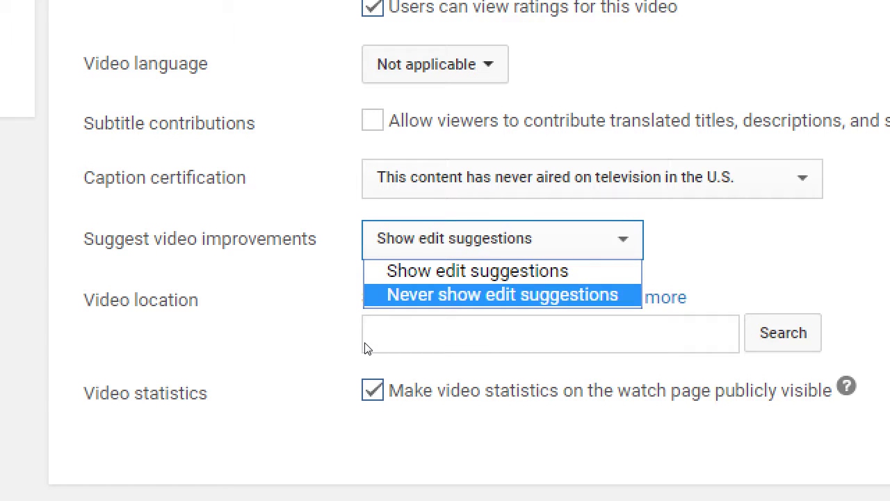
pyautogui.press('Return')
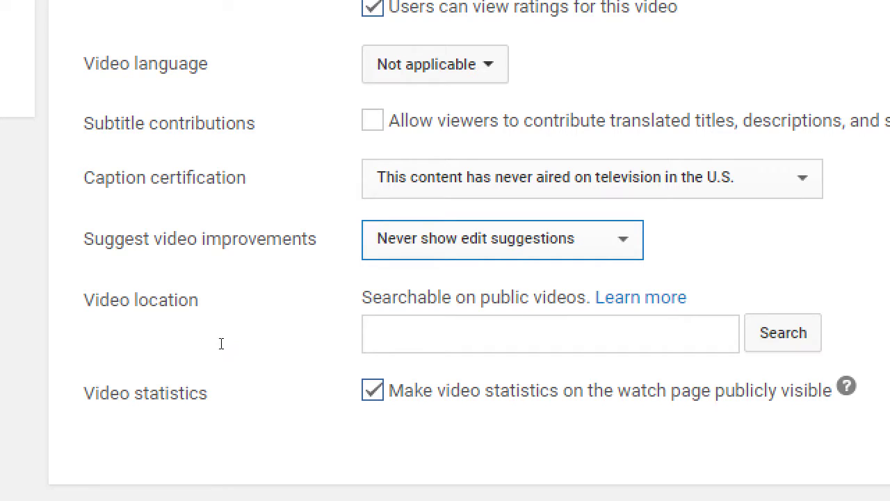
pyautogui.moveTo(339, 341); pyautogui.dragTo(396, 337)
# Set the default video location to San Diego and untick public video statistics
pyautogui.click(404, 342)
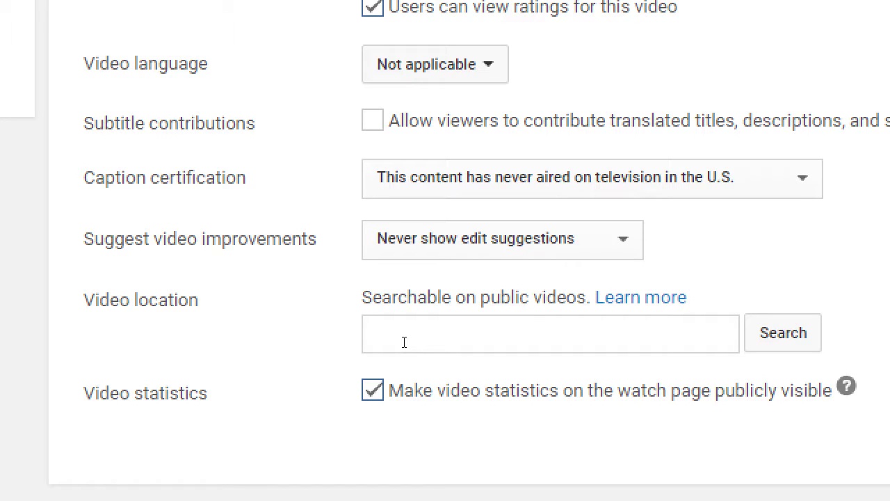
pyautogui.click(404, 341)
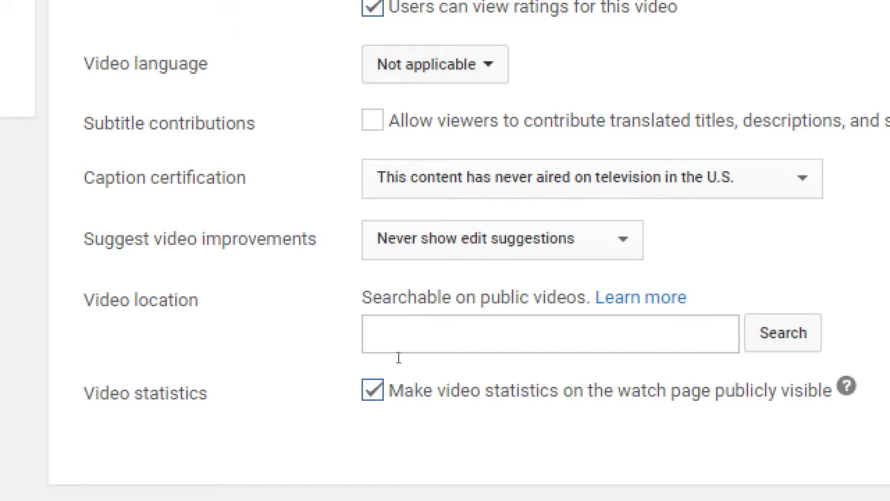
pyautogui.write('San Diego')
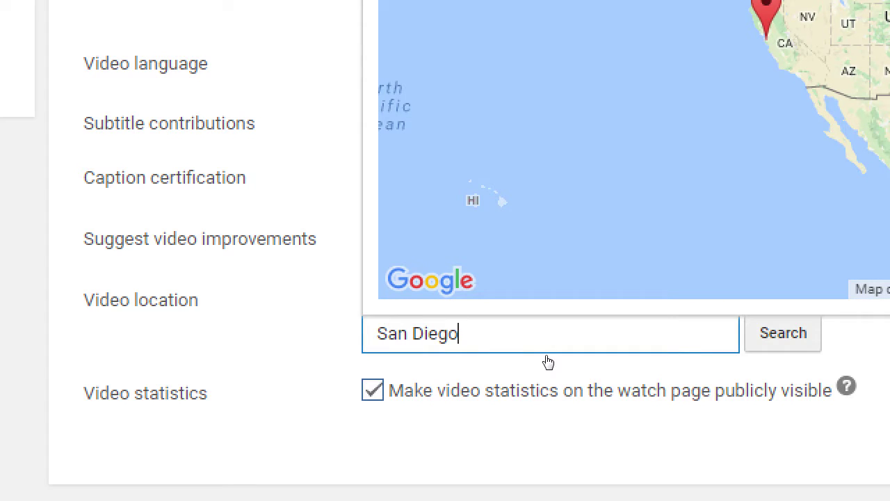
pyautogui.press('Return')
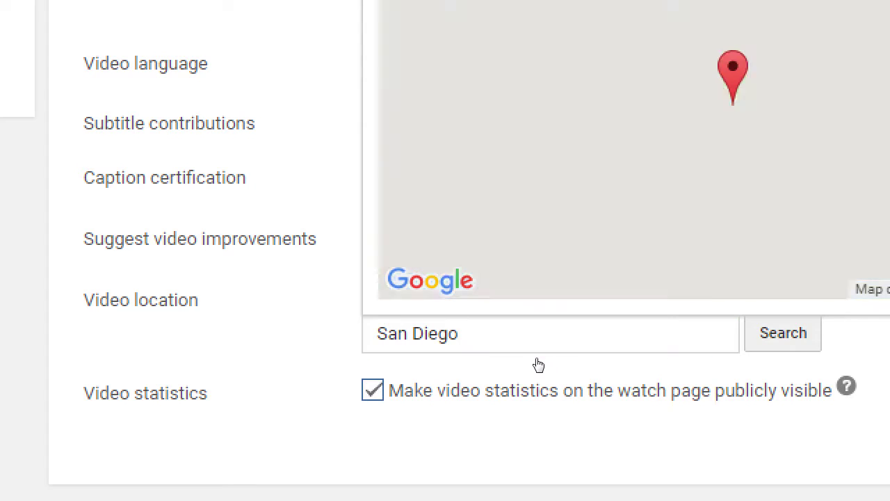
pyautogui.click(377, 361)
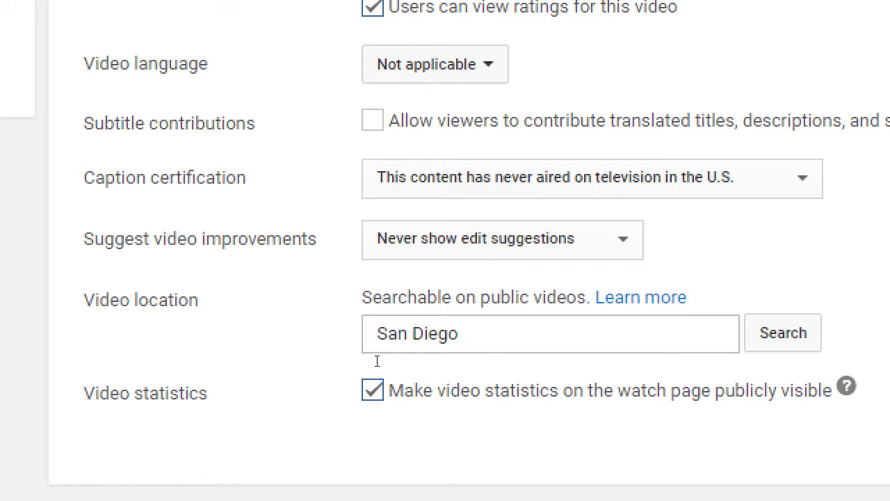
pyautogui.click(373, 382)
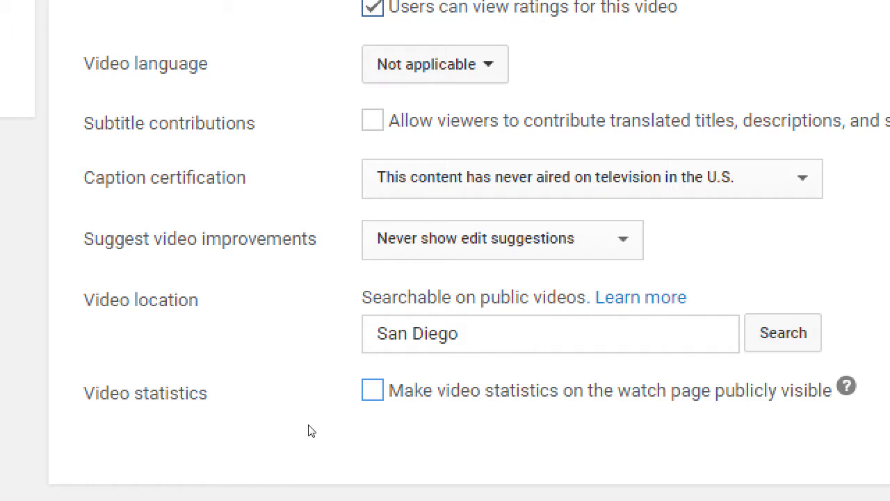
# Leave 'Make video statistics on the watch page publicly visible' checked
pyautogui.click(325, 394)
pyautogui.click(324, 398)
pyautogui.click(323, 393)
pyautogui.click(329, 395)
pyautogui.click(330, 398)
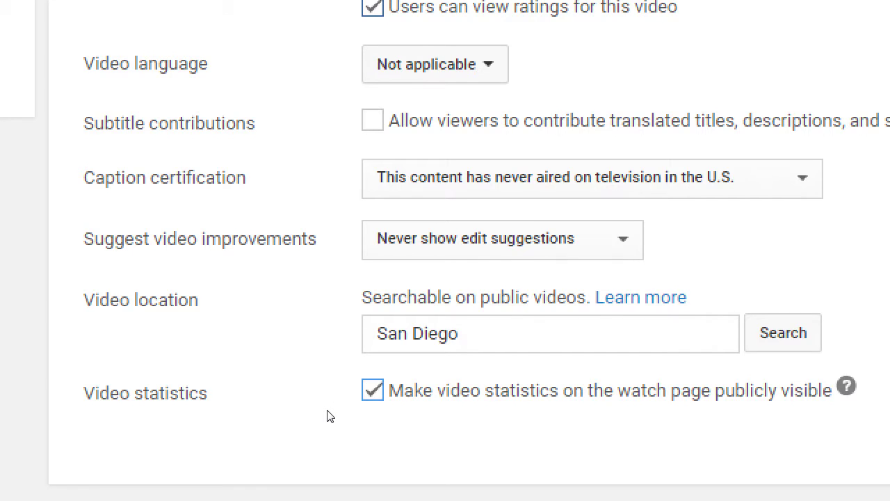
# Save the upload defaults, storing the location as coordinates 32.7157402039 -117.161079407
pyautogui.scroll(-3, 695, 421)
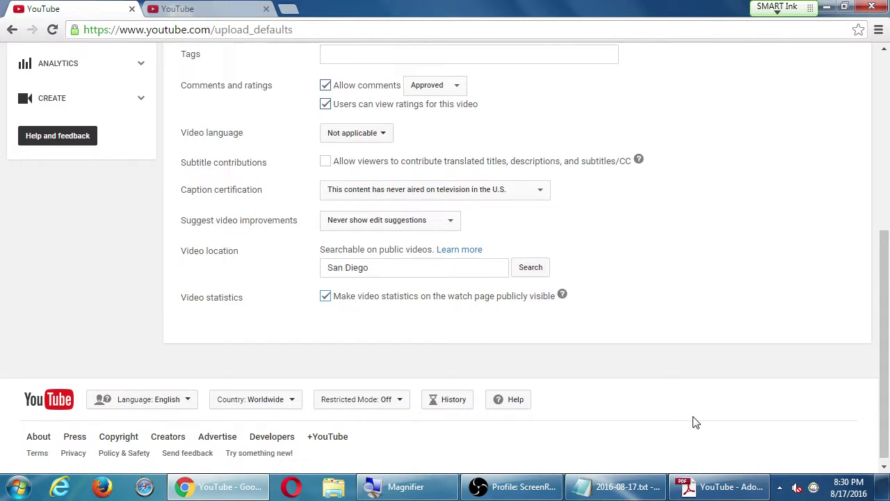
pyautogui.scroll(5, 696, 422)
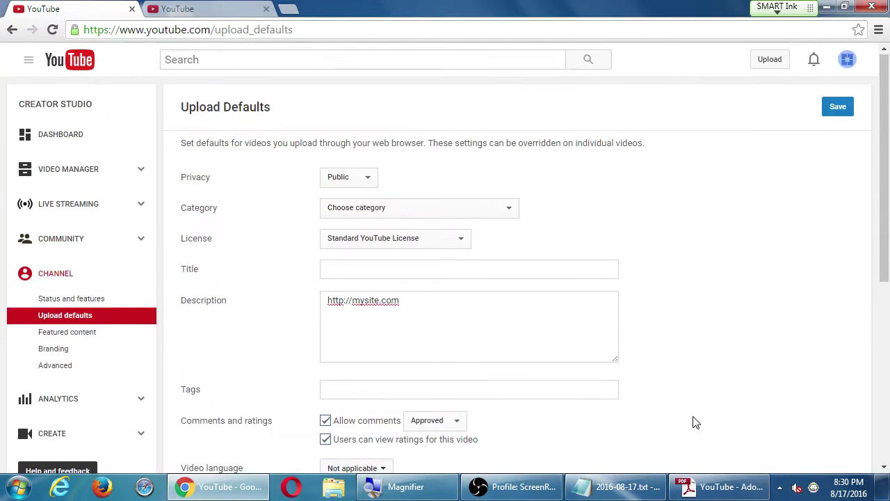
pyautogui.click(837, 111)
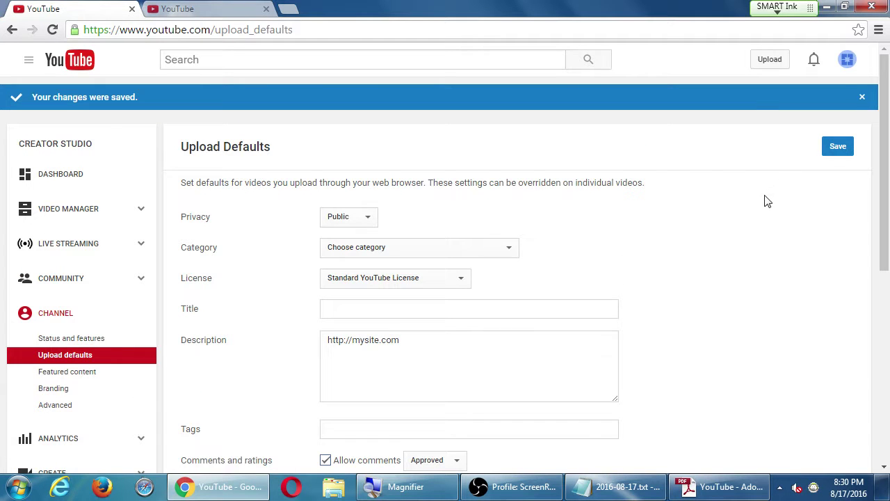
pyautogui.scroll(-2, 767, 199)
pyautogui.scroll(-2, 768, 199)
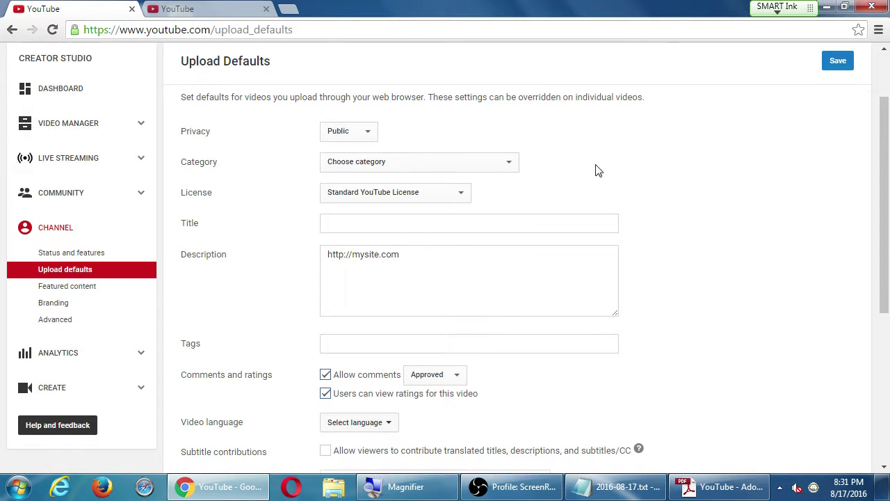
pyautogui.scroll(-5, 594, 168)
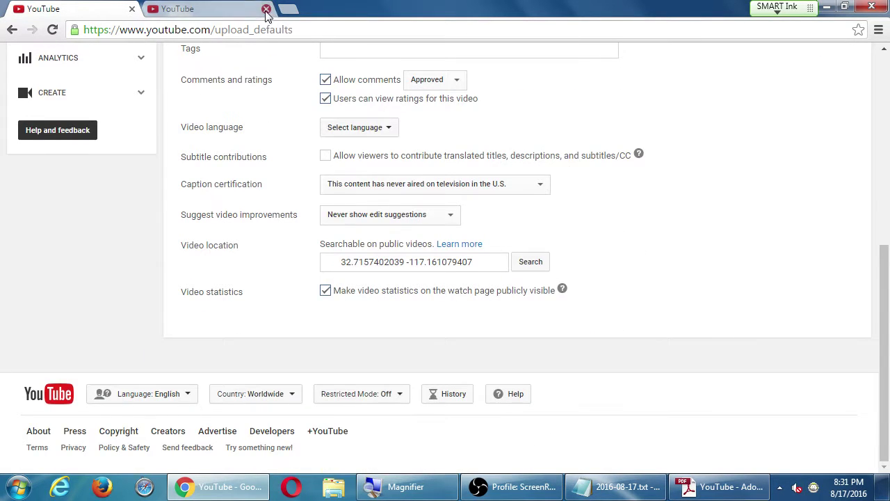
# Close the second YouTube tab and go to Featured content under Channel
pyautogui.click(266, 9)
pyautogui.scroll(6, 280, 143)
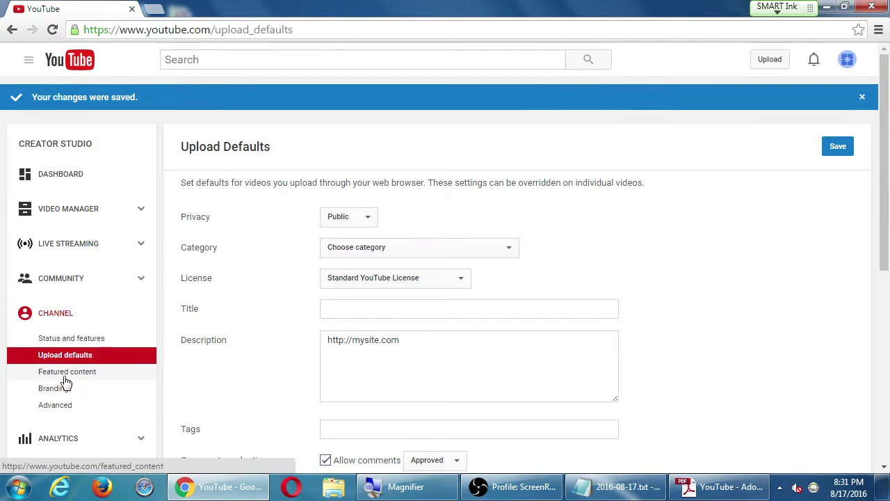
pyautogui.click(66, 372)
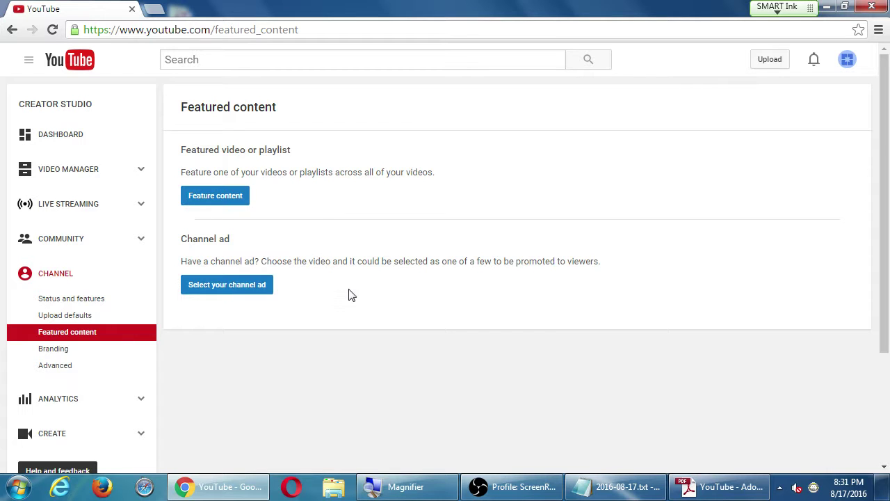
# Add a 'Featured Content - Self promotion' line at the end of the Notepad notes
pyautogui.click(602, 486)
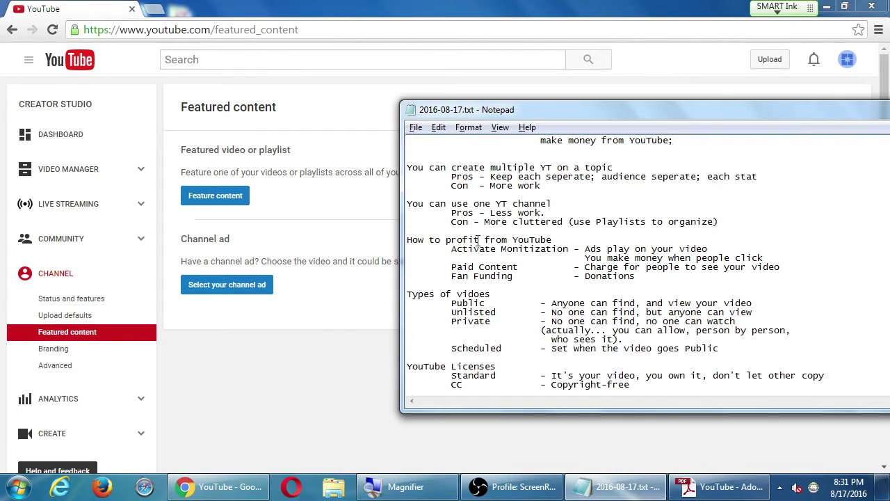
pyautogui.press('Return')
pyautogui.press('Return')
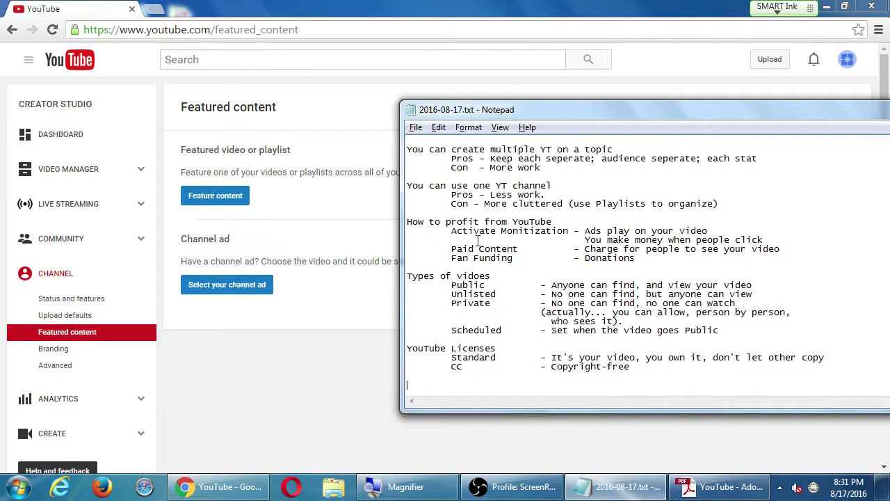
pyautogui.write('Featured Content')
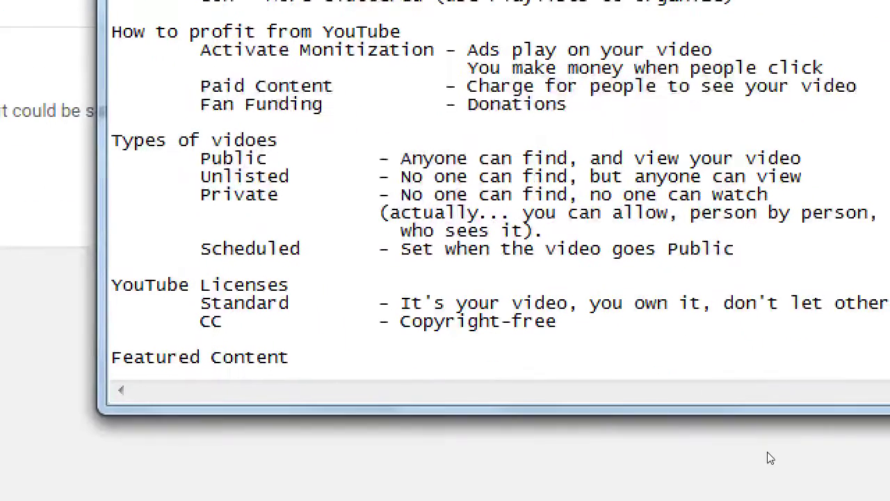
pyautogui.press('Tab')
pyautogui.write('- SElf')
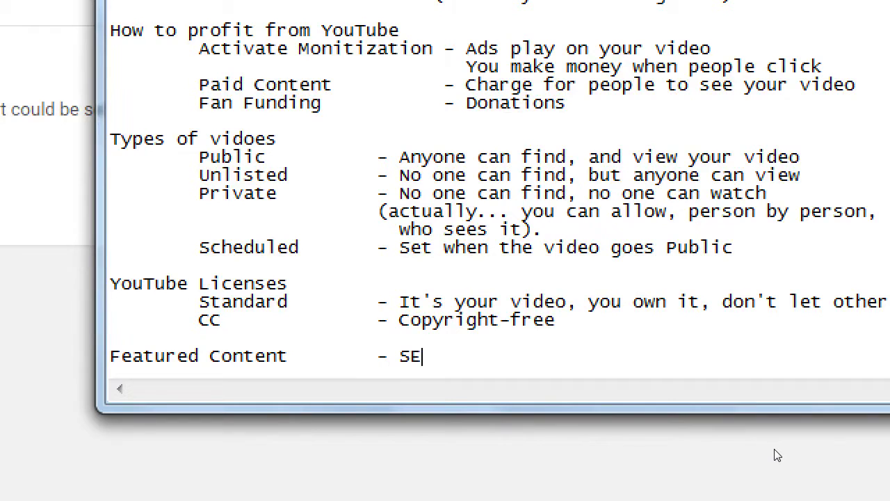
pyautogui.press('BackSpace')
pyautogui.press('BackSpace')
pyautogui.press('BackSpace')
pyautogui.press('BackSpace')
pyautogui.write('elf promotion')
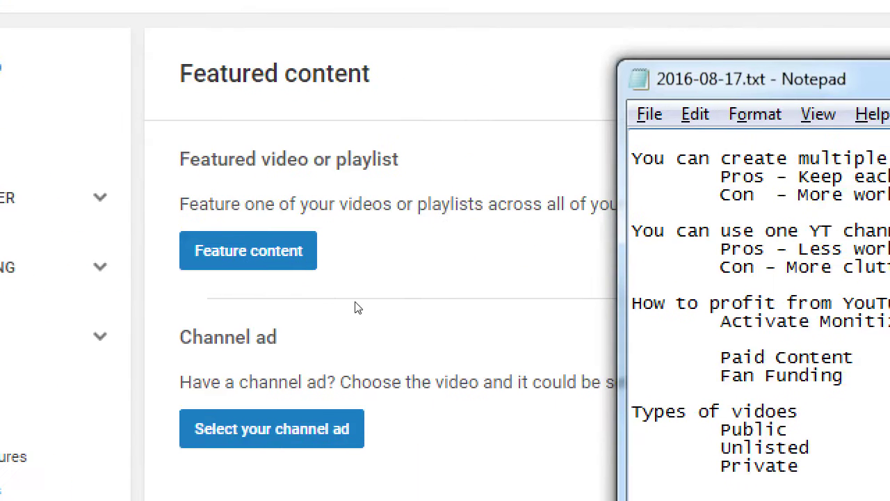
# Bring the YouTube Featured content page back in front of Notepad
pyautogui.click(313, 186)
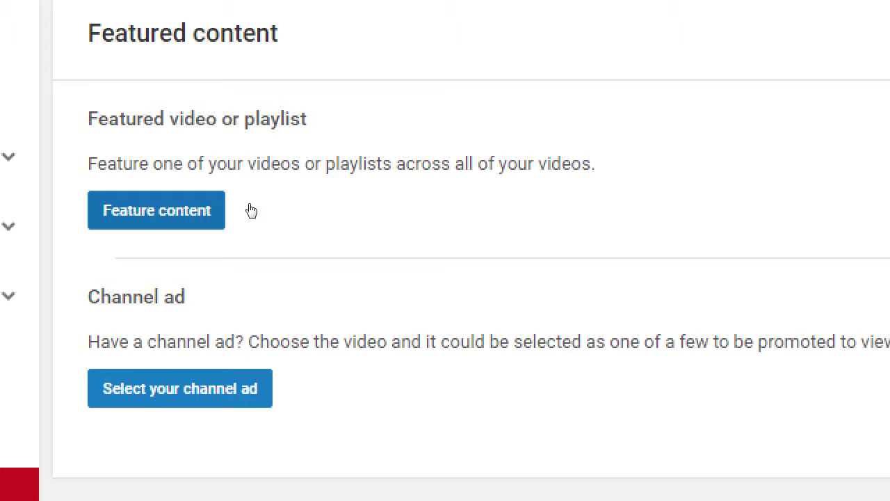
pyautogui.click(239, 388)
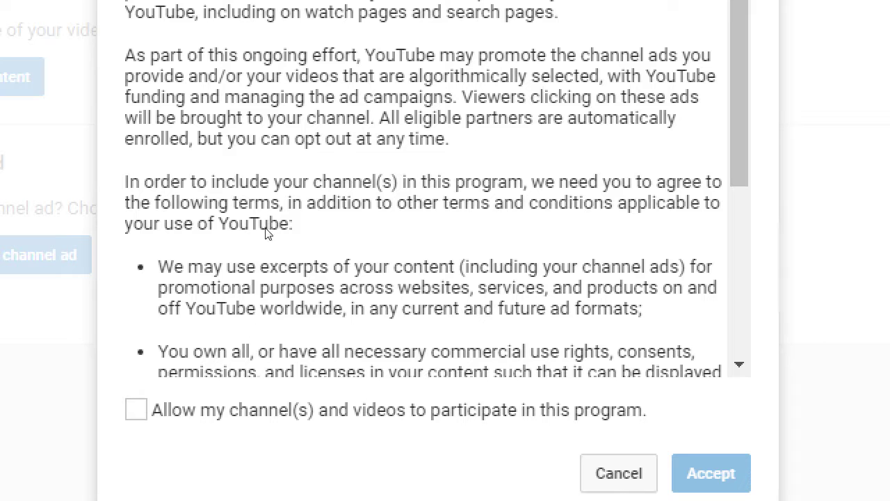
pyautogui.scroll(-5, 596, 301)
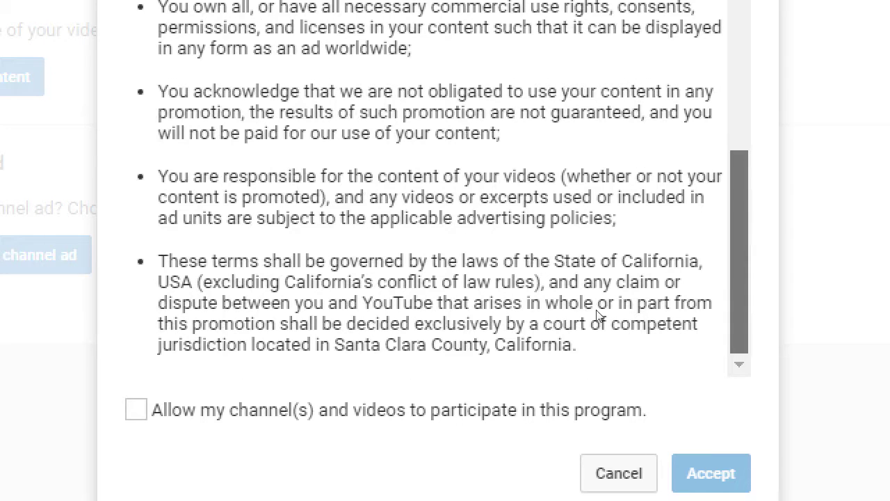
pyautogui.click(619, 473)
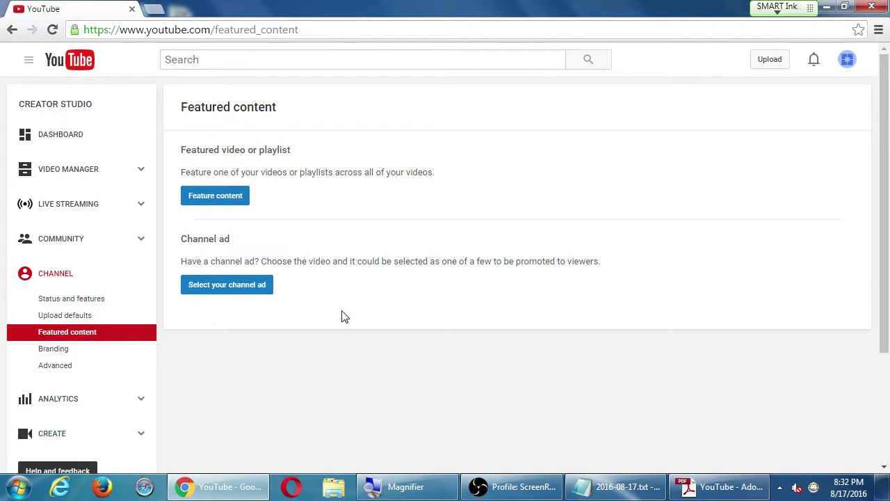
# Check the watermark upload requirements under Branding, then cancel without adding a watermark
pyautogui.click(54, 350)
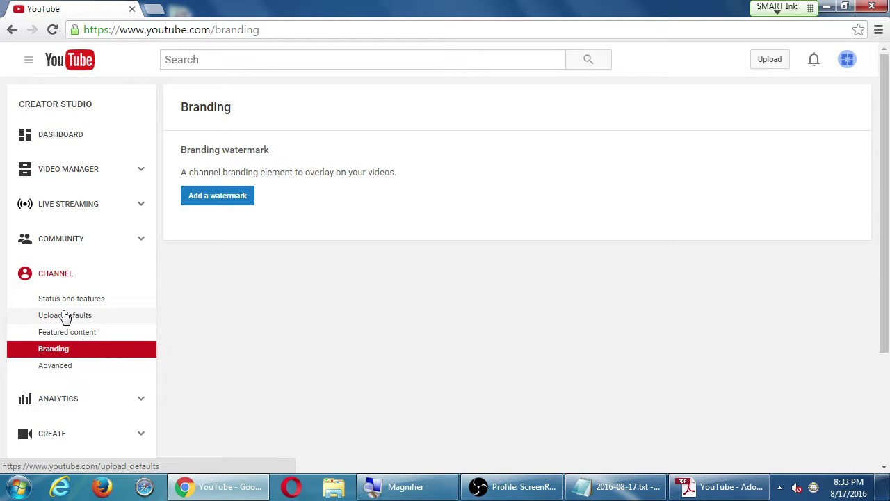
pyautogui.click(211, 206)
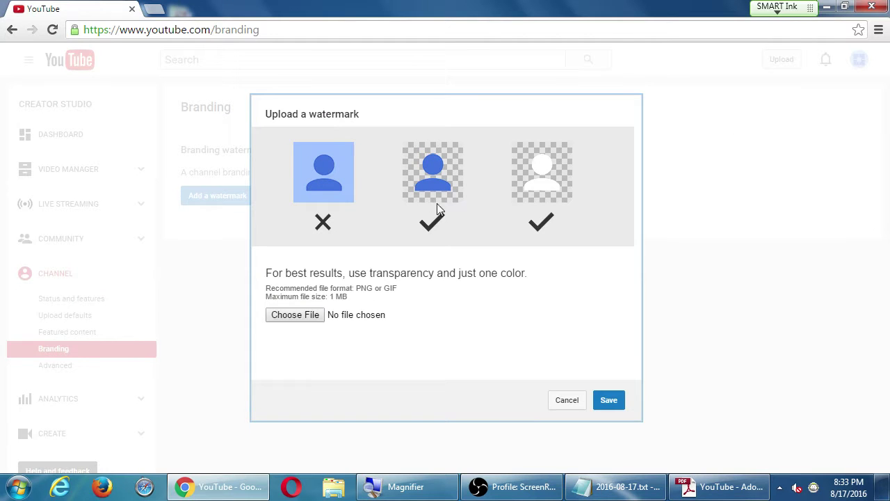
pyautogui.click(566, 402)
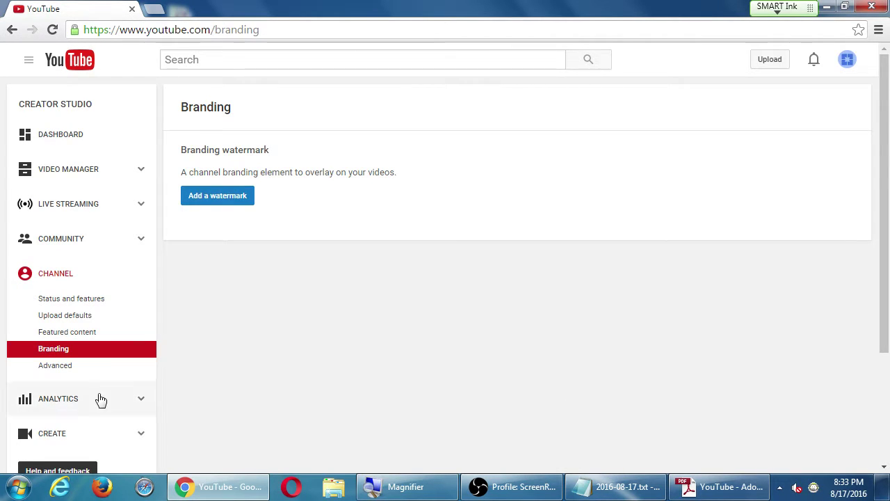
pyautogui.click(90, 367)
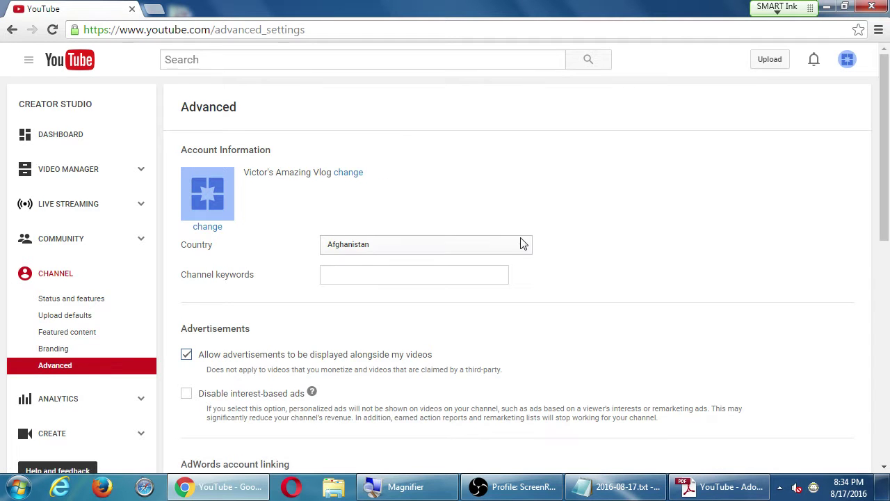
# Change the Country dropdown from Afghanistan to United States, leaving the change unsaved
pyautogui.scroll(-6, 671, 230)
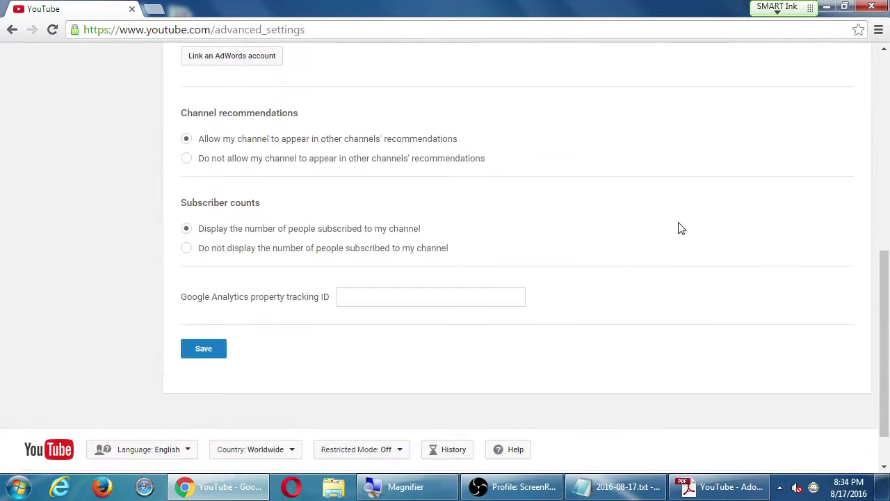
pyautogui.scroll(8, 680, 229)
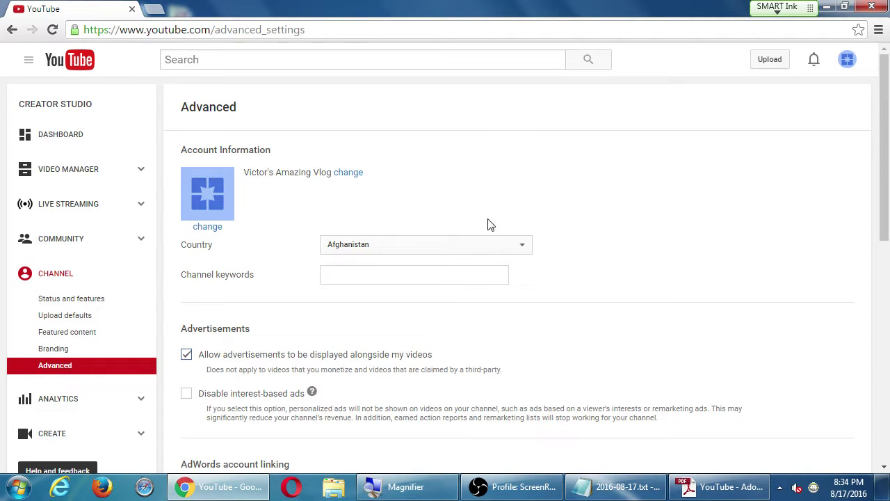
pyautogui.click(494, 245)
pyautogui.scroll(-5, 529, 225)
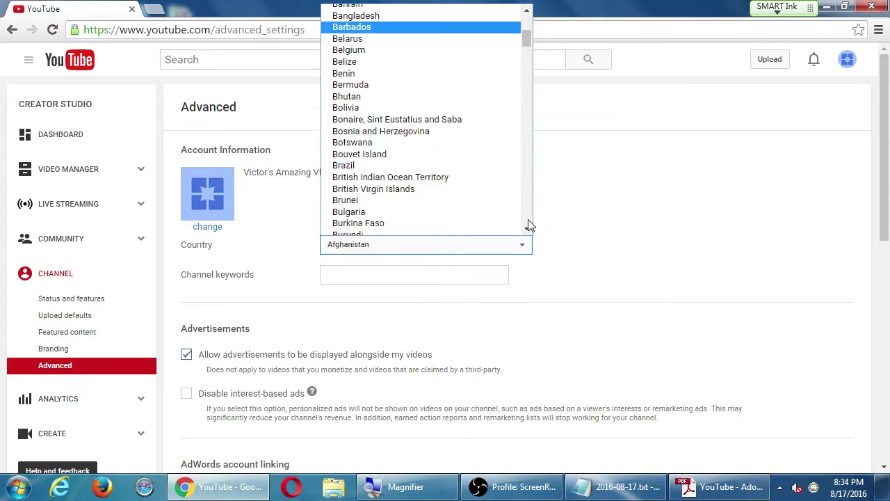
pyautogui.scroll(-20, 529, 225)
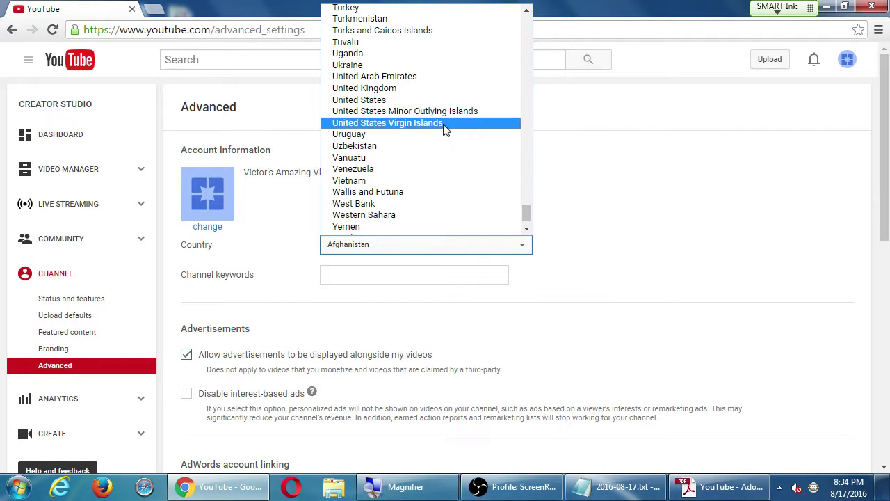
pyautogui.click(409, 102)
pyautogui.click(373, 274)
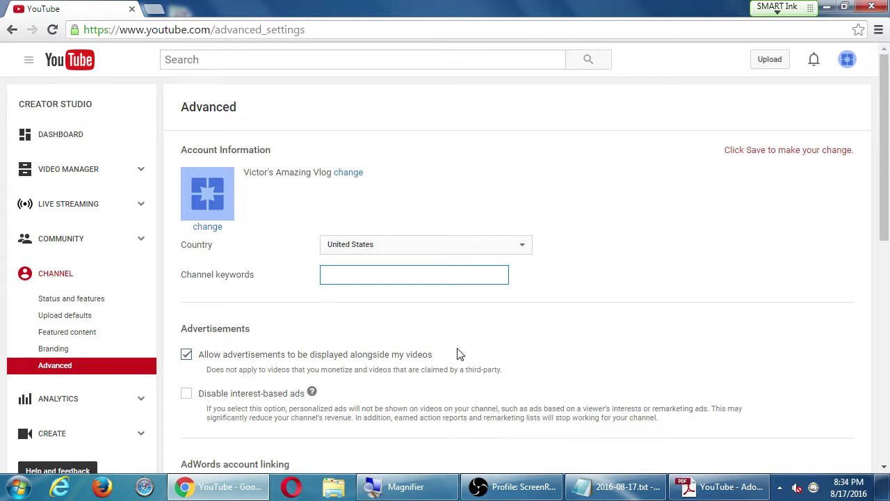
pyautogui.scroll(-2, 476, 352)
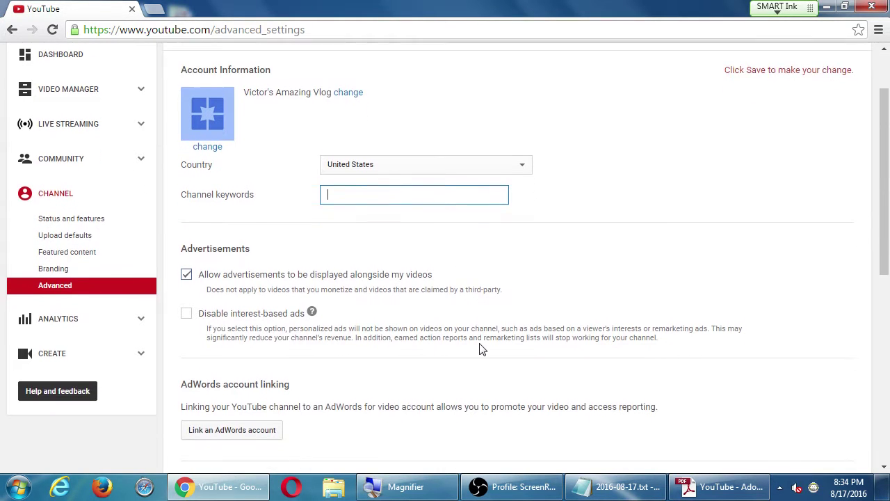
pyautogui.scroll(-1, 480, 347)
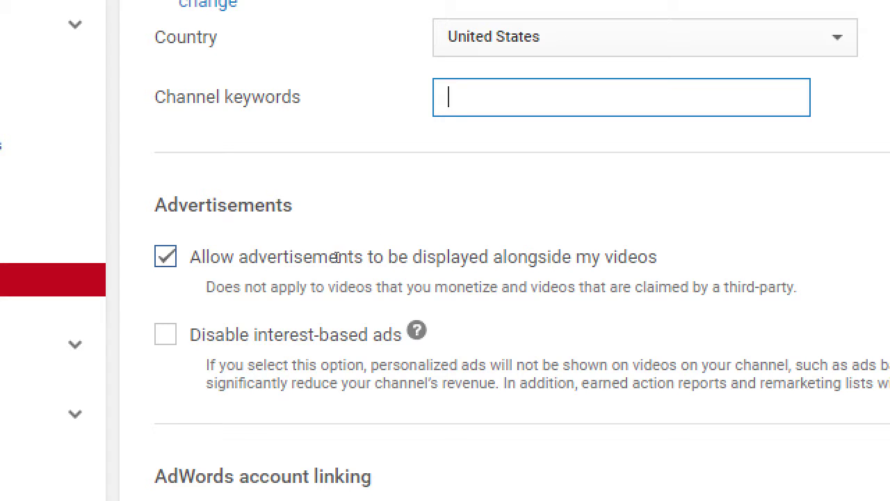
pyautogui.doubleClick(466, 287)
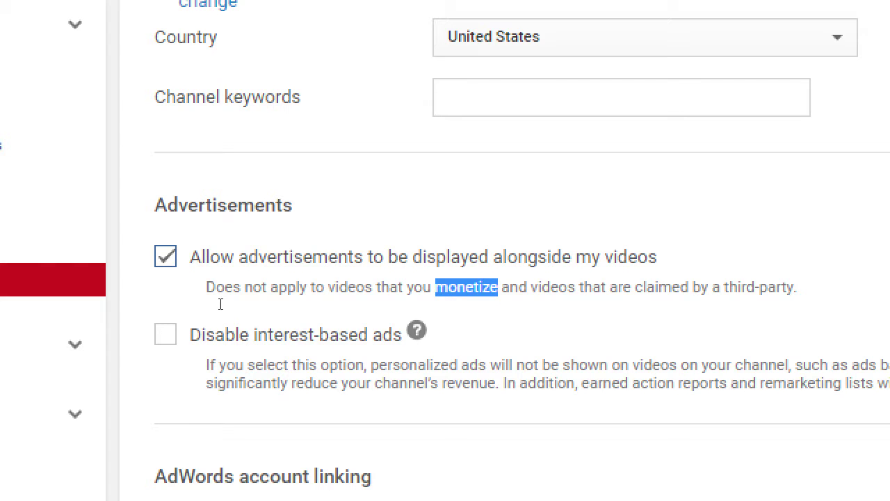
pyautogui.moveTo(253, 334); pyautogui.dragTo(358, 334)
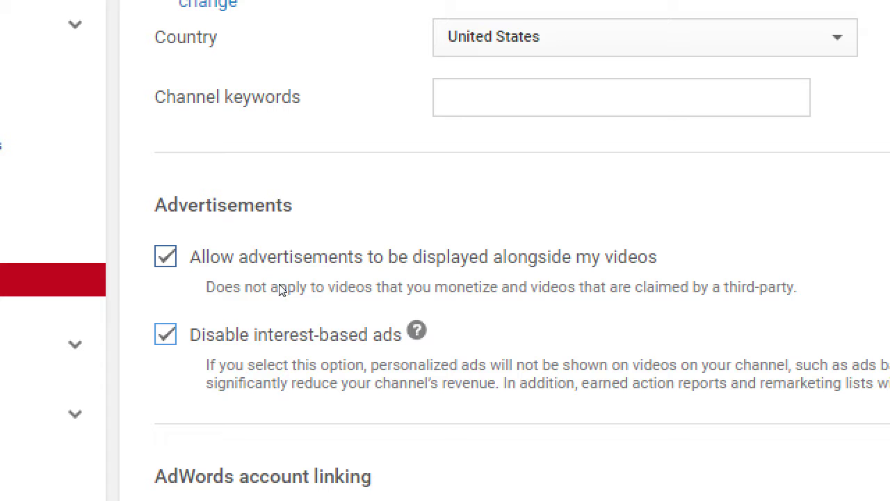
pyautogui.press('space')
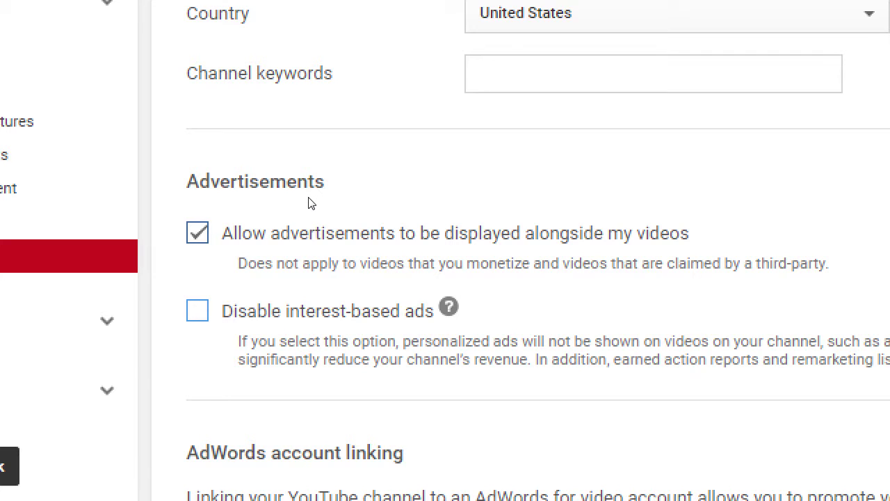
pyautogui.moveTo(343, 239); pyautogui.dragTo(363, 250)
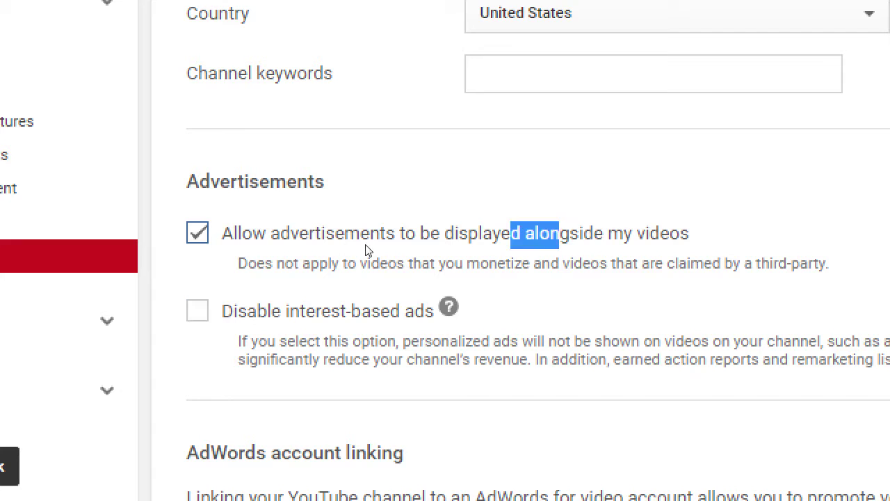
pyautogui.click(438, 245)
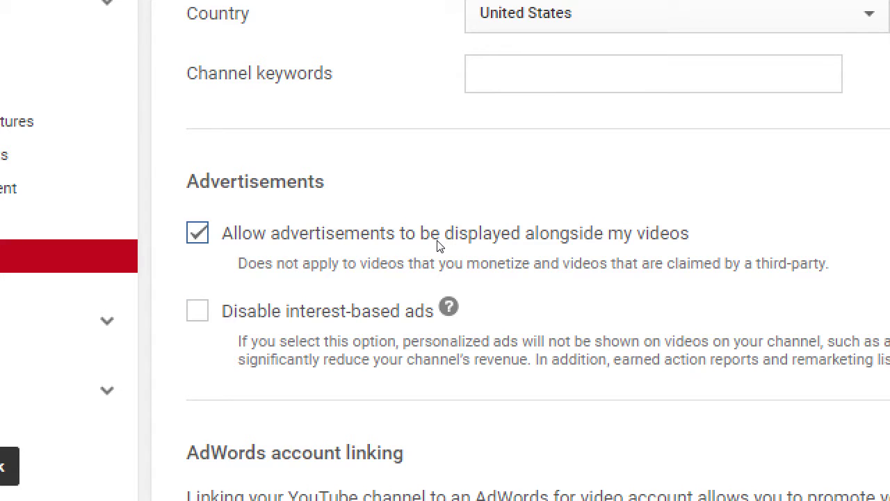
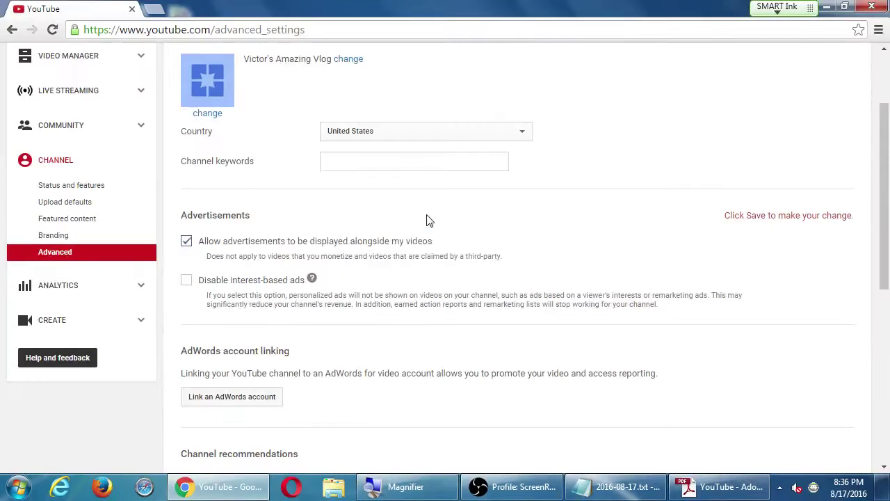
pyautogui.scroll(-3, 541, 220)
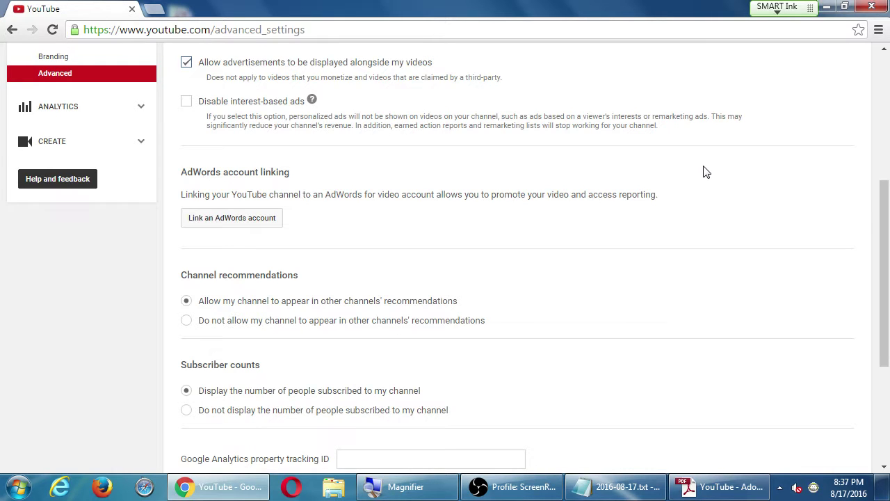
# Google 'quora how much do people make off youtube?' in a new Chrome tab
pyautogui.hotkey('ctrl', 't')
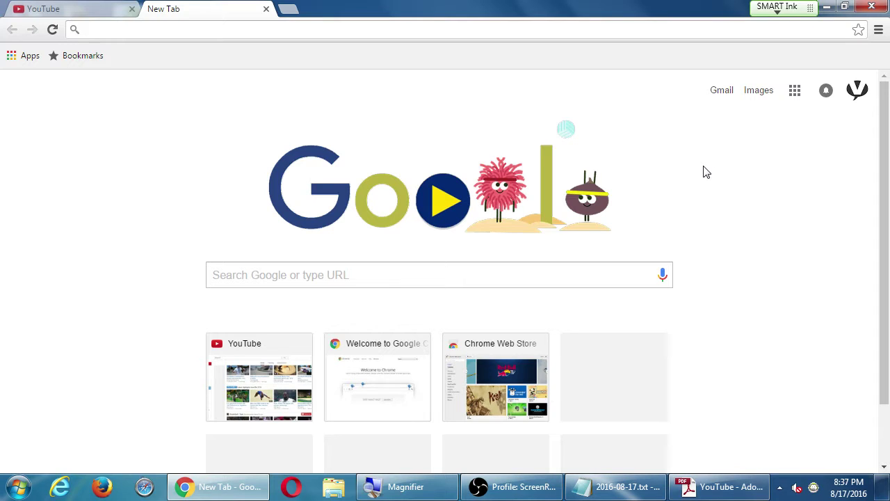
pyautogui.click(580, 270)
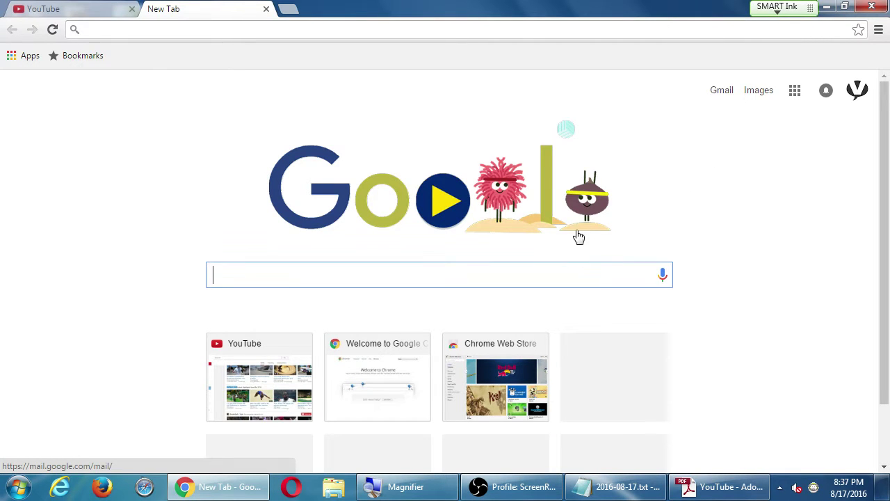
pyautogui.write('q')
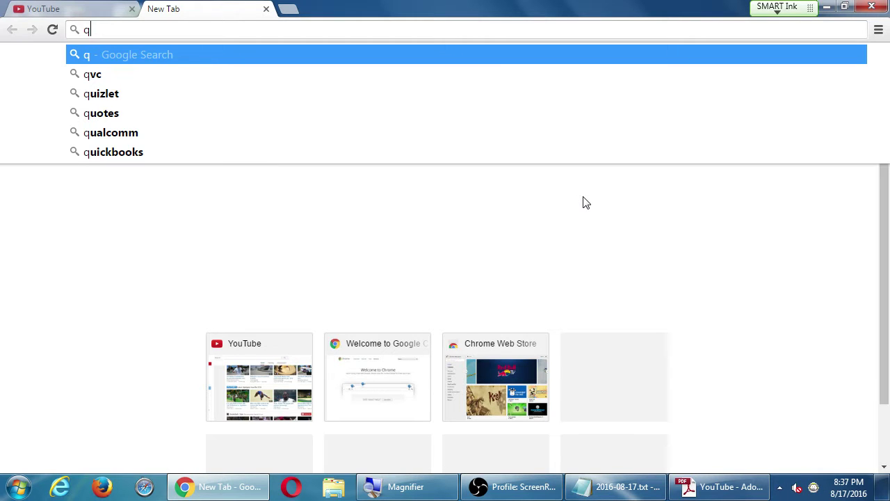
pyautogui.write('uora')
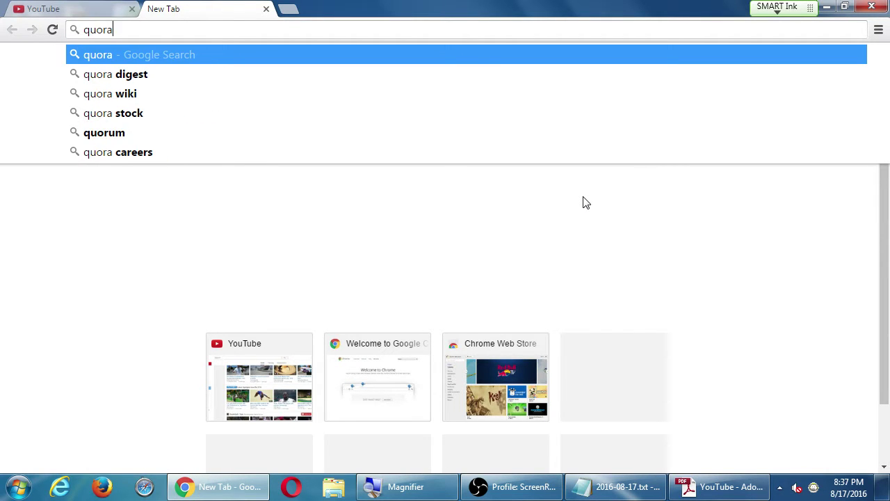
pyautogui.write(' how much to')
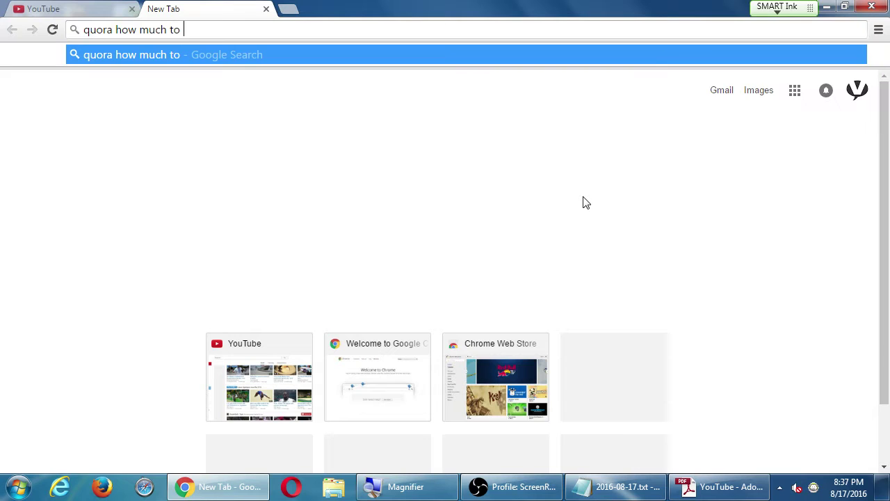
pyautogui.press('BackSpace')
pyautogui.press('BackSpace')
pyautogui.write('do people')
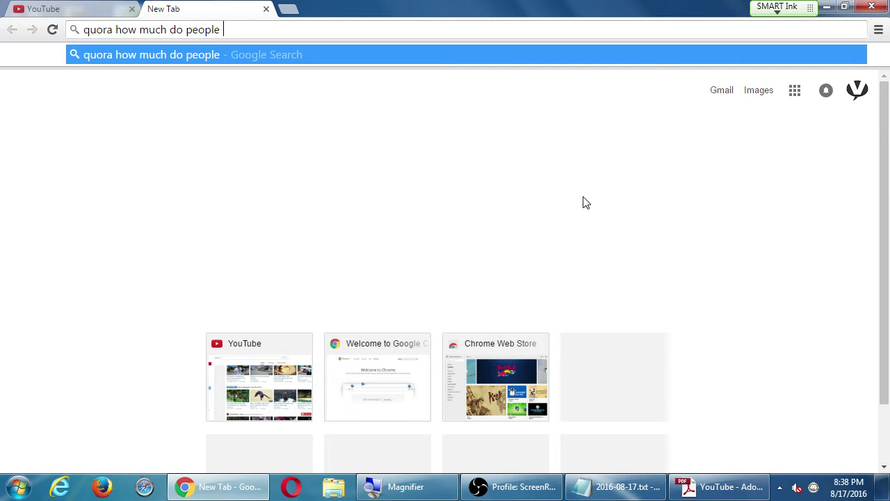
pyautogui.write('make ')
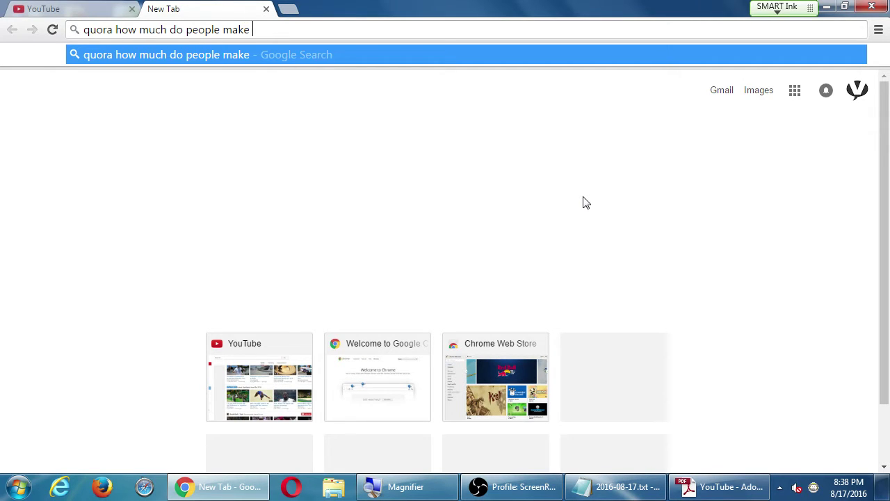
pyautogui.write('off youtube?')
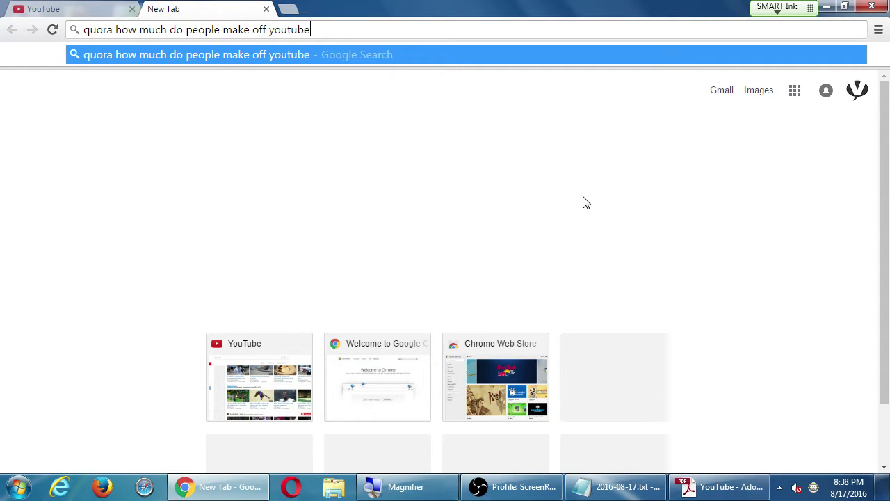
pyautogui.press('Return')
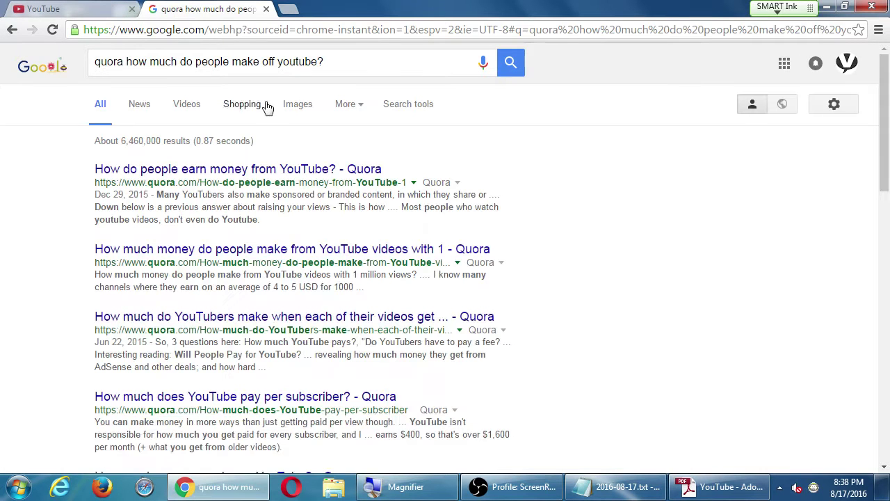
# Open the first Quora result on earning from YouTube and read through its answers
pyautogui.click(313, 171)
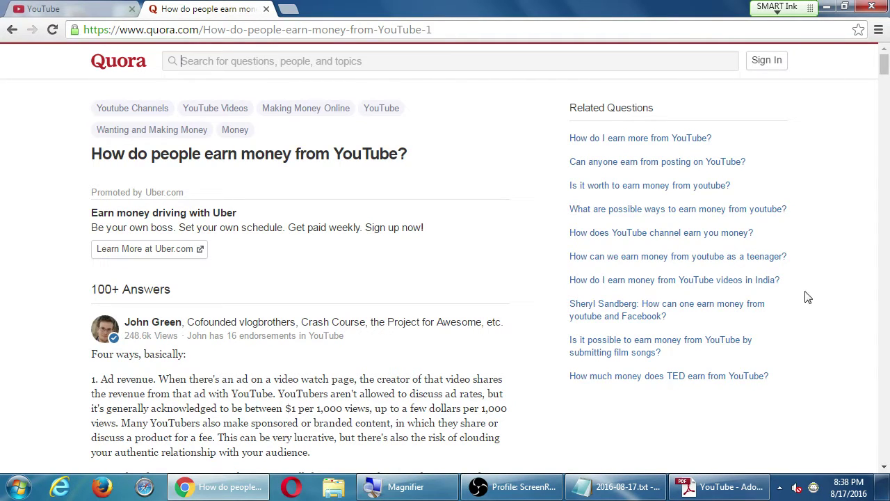
pyautogui.scroll(-1, 57, 250)
pyautogui.scroll(-1, 57, 250)
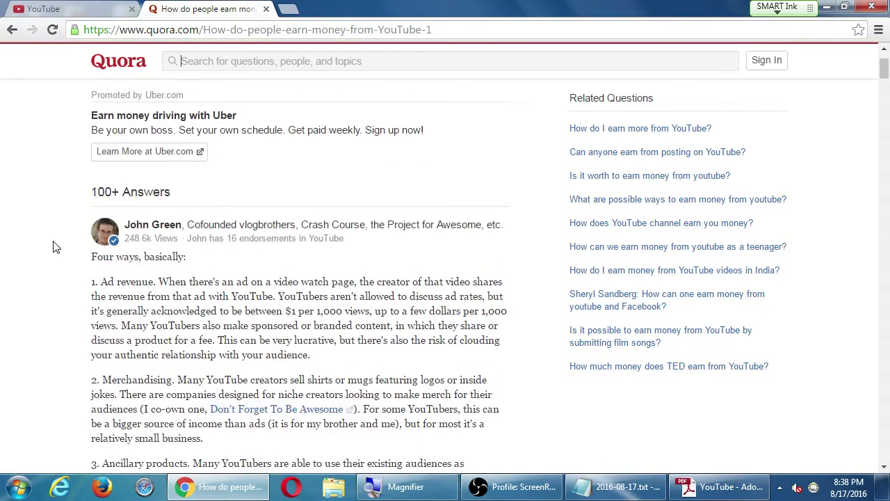
pyautogui.scroll(-8, 56, 246)
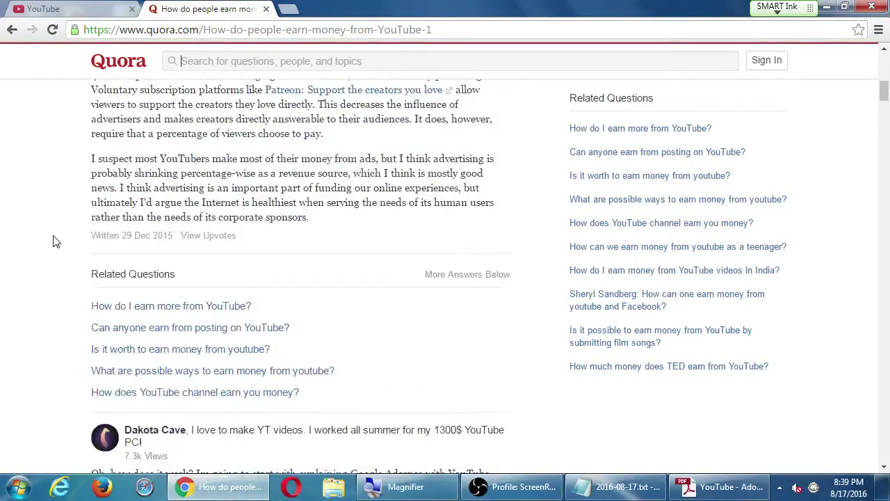
pyautogui.scroll(-2, 55, 242)
# In YouTube advanced settings, toggle disabling interest-based ads on and then back off
pyautogui.click(65, 8)
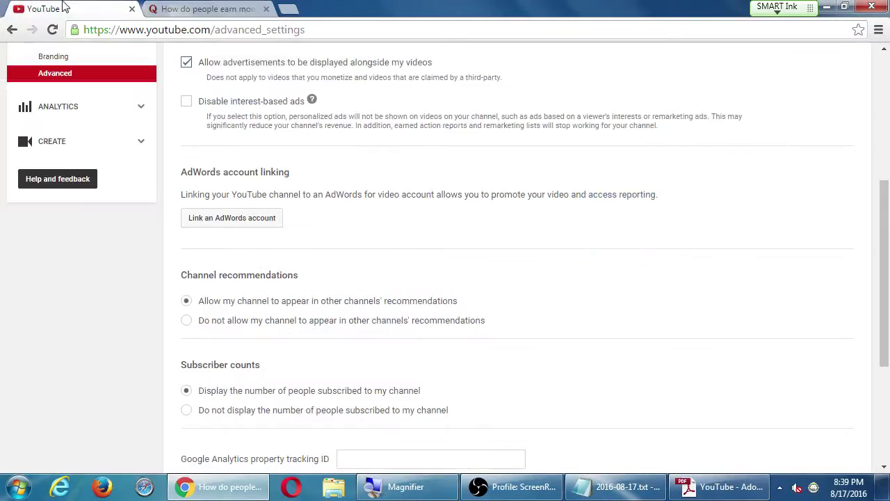
pyautogui.scroll(2, 208, 205)
pyautogui.moveTo(232, 264); pyautogui.dragTo(289, 267)
pyautogui.click(277, 265)
pyautogui.click(277, 267)
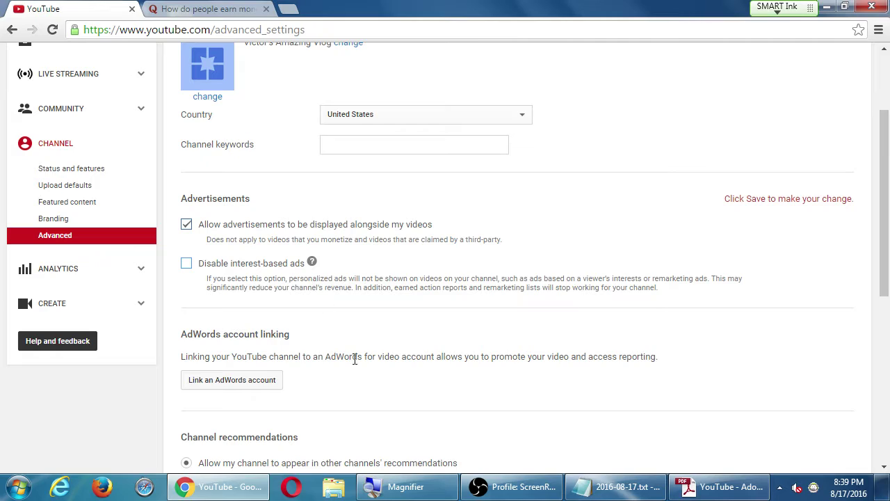
# Return to the Quora answer, scroll further, then go back to the Google results
pyautogui.click(188, 8)
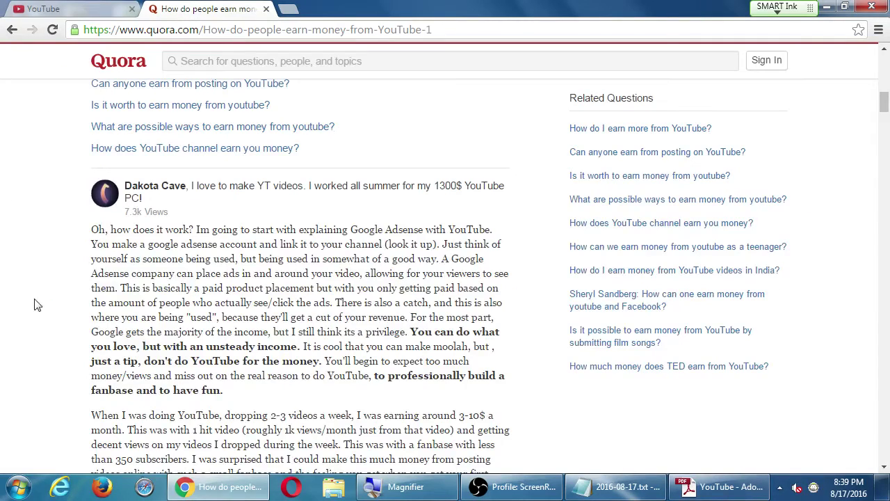
pyautogui.scroll(-3, 59, 248)
pyautogui.scroll(-4, 59, 249)
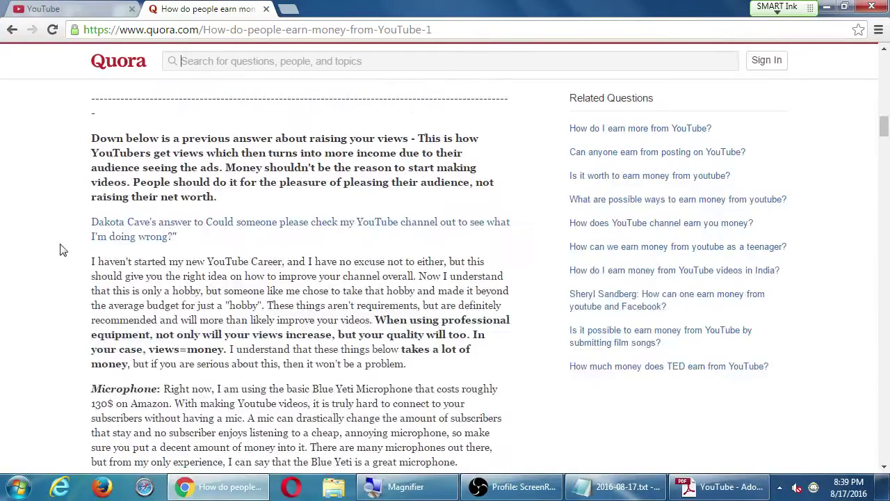
pyautogui.hotkey('alt', 'Left')
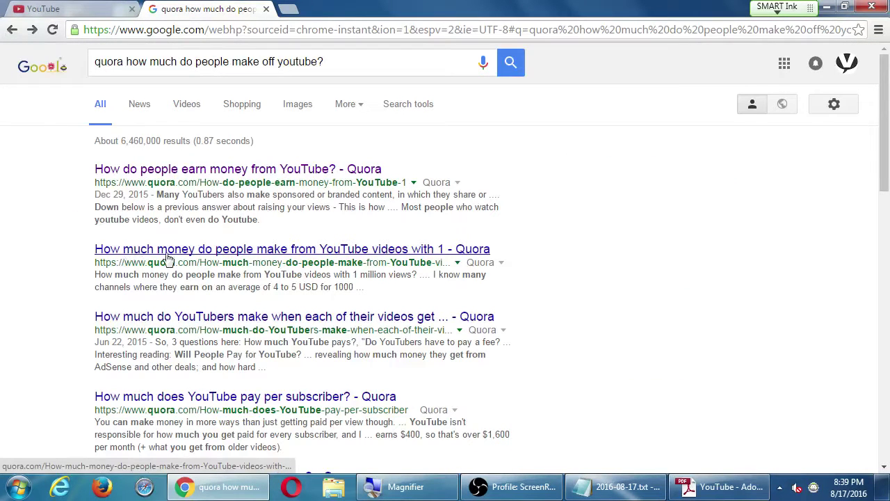
# Read the Quora answers on earnings per million views, highlighting the $375 to $1875 estimate
pyautogui.click(332, 250)
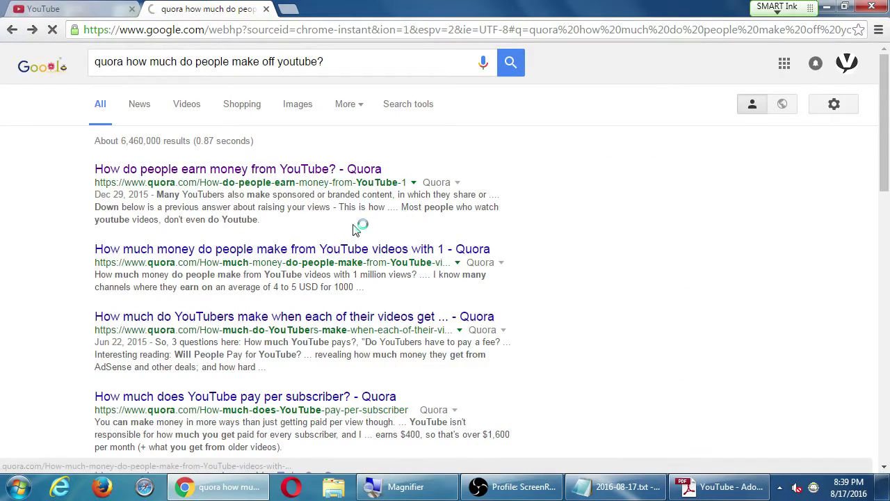
pyautogui.scroll(-2, 386, 247)
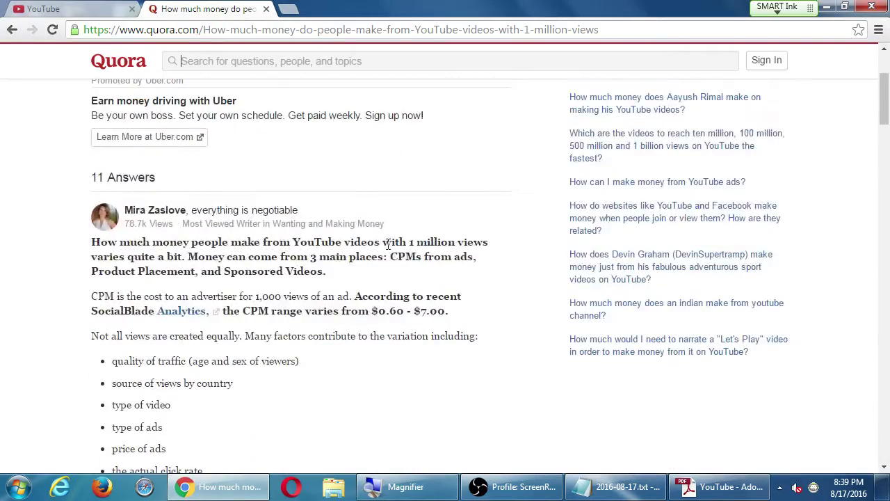
pyautogui.scroll(-4, 69, 324)
pyautogui.scroll(-12, 69, 320)
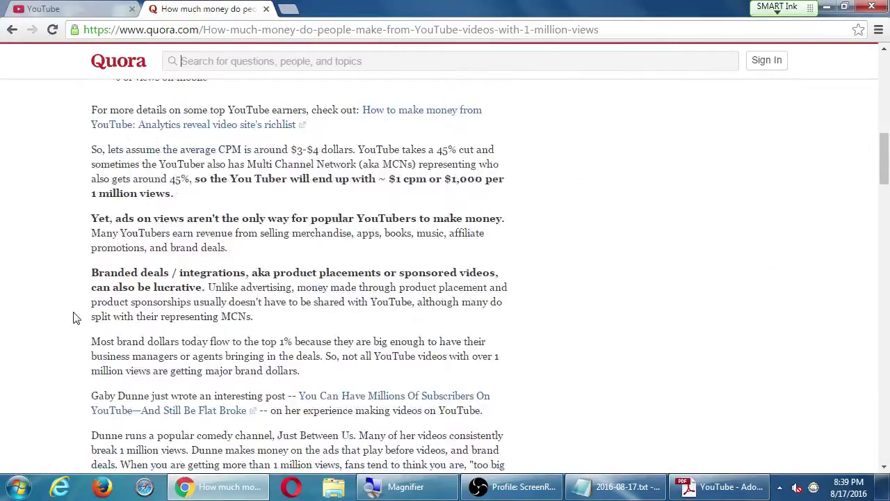
pyautogui.scroll(-3, 78, 317)
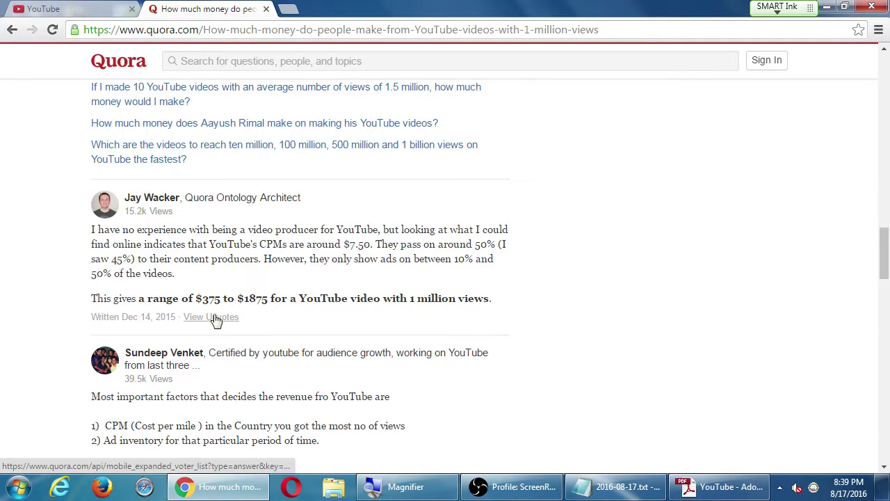
pyautogui.moveTo(193, 297); pyautogui.dragTo(277, 297)
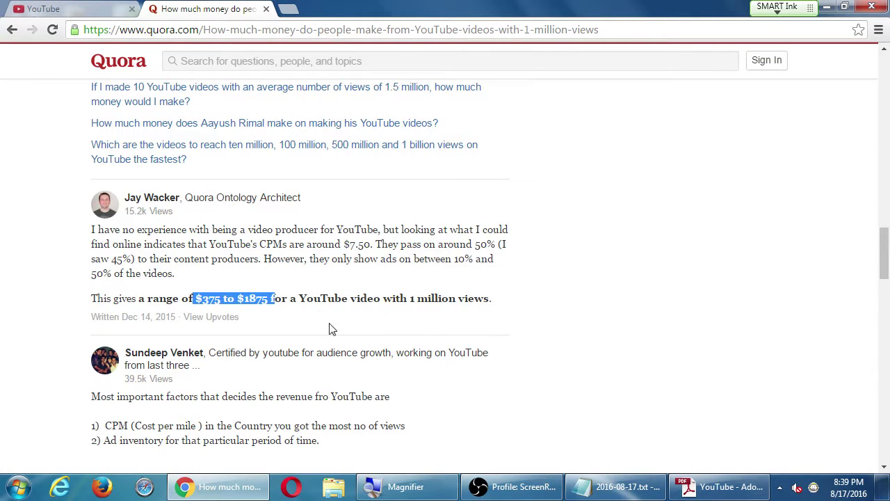
pyautogui.scroll(-3, 389, 327)
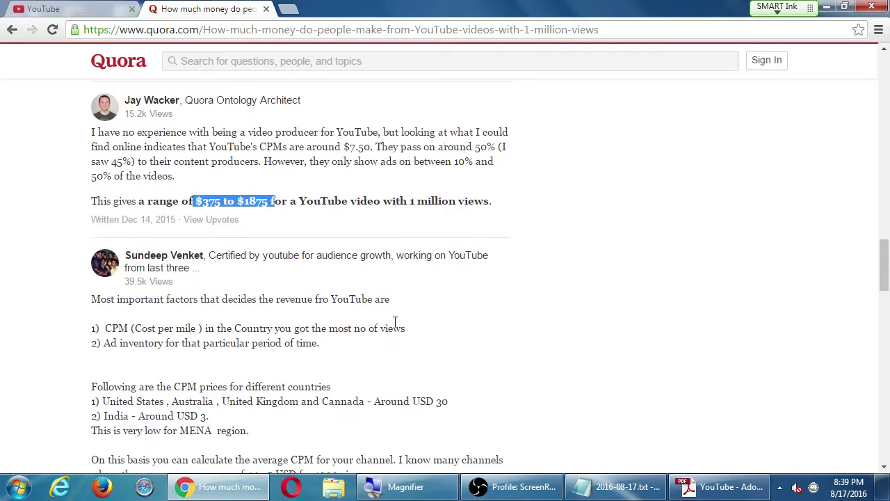
pyautogui.scroll(-8, 402, 325)
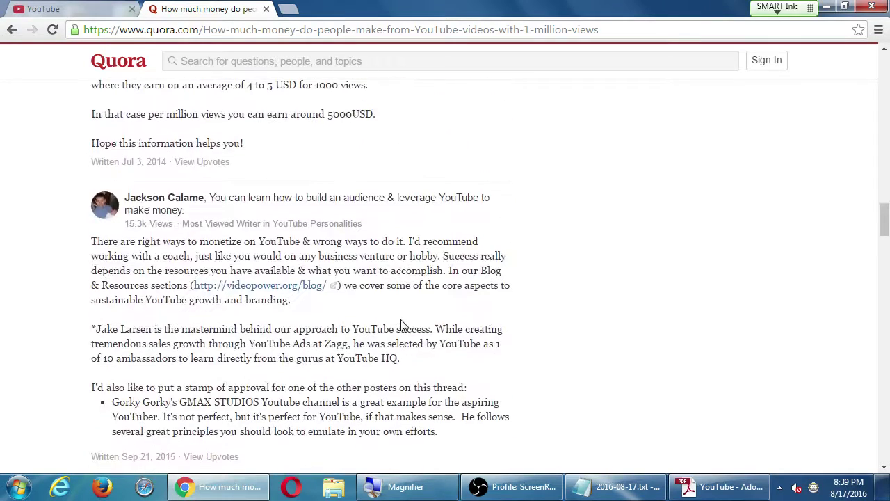
# Close the Quora tab and choose 'Do not display the number of people subscribed to my channel'
pyautogui.hotkey('ctrl', 'w')
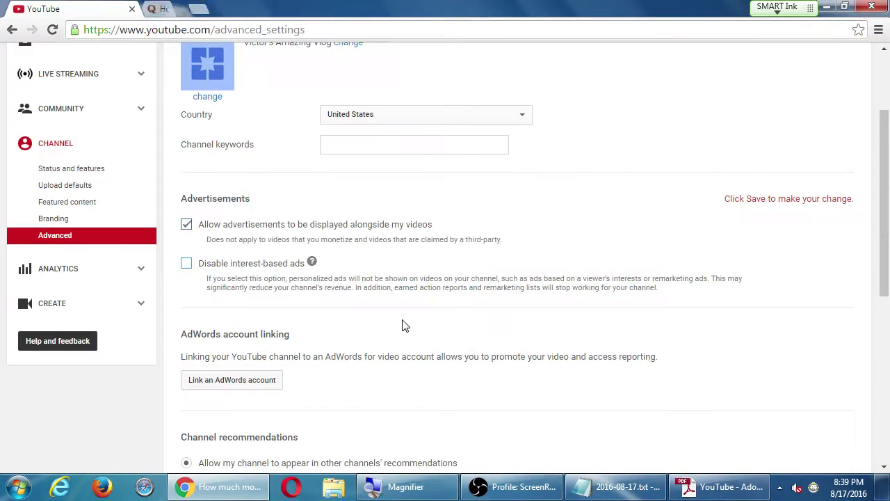
pyautogui.scroll(-5, 490, 352)
pyautogui.scroll(-1, 500, 355)
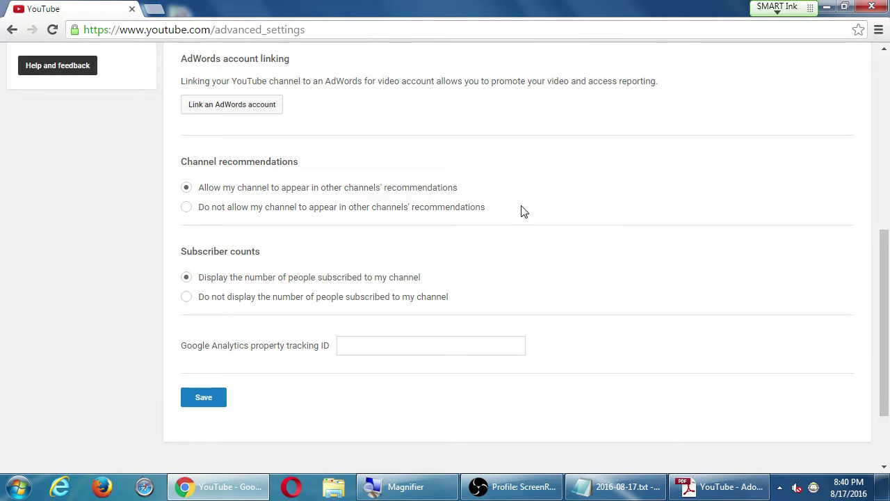
pyautogui.click(435, 298)
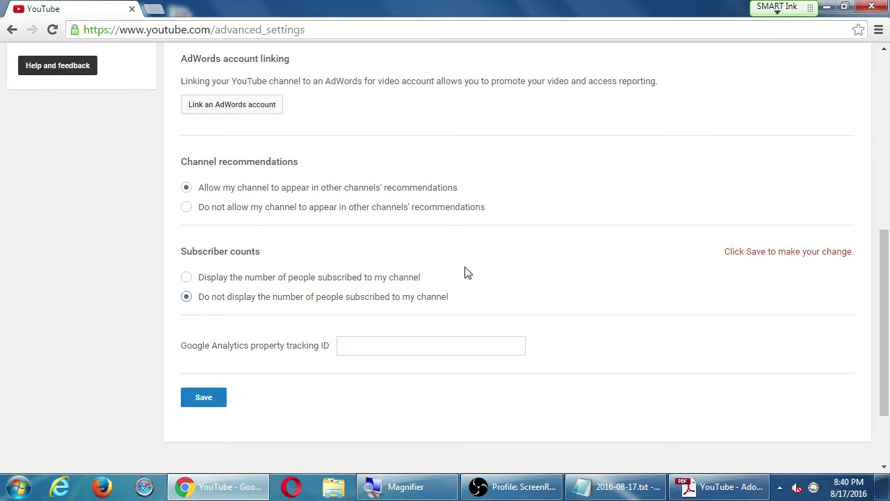
pyautogui.click(415, 342)
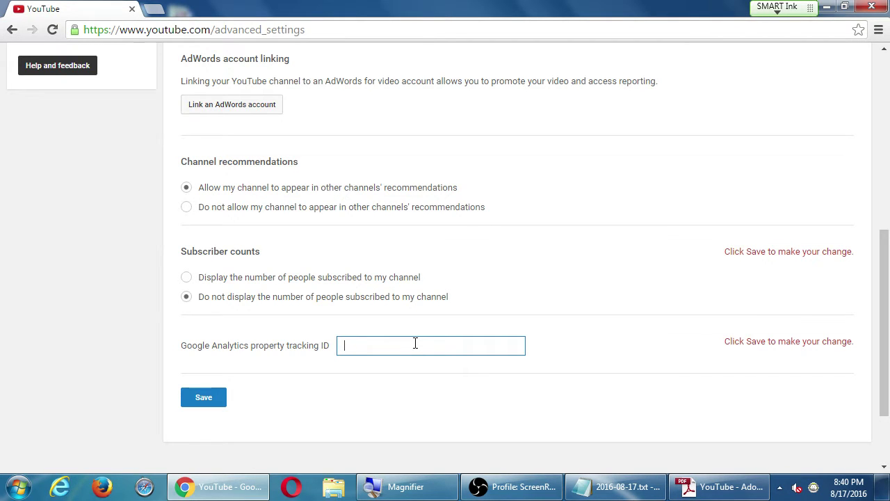
pyautogui.scroll(6, 415, 343)
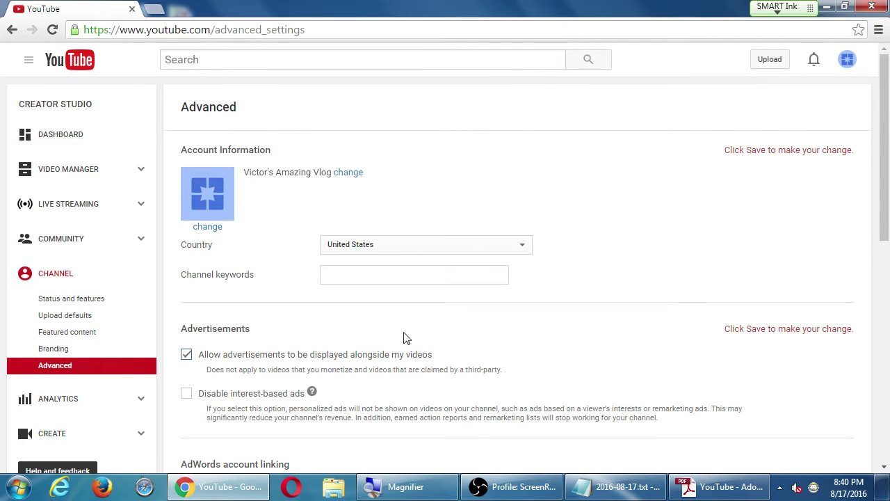
pyautogui.scroll(-10, 456, 326)
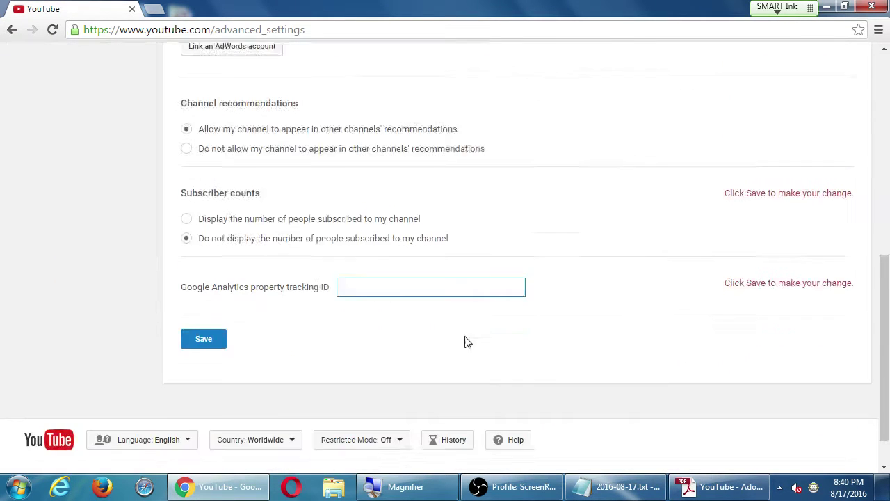
# Save the Advanced settings and check for the 'Your changes were saved' banner
pyautogui.click(208, 293)
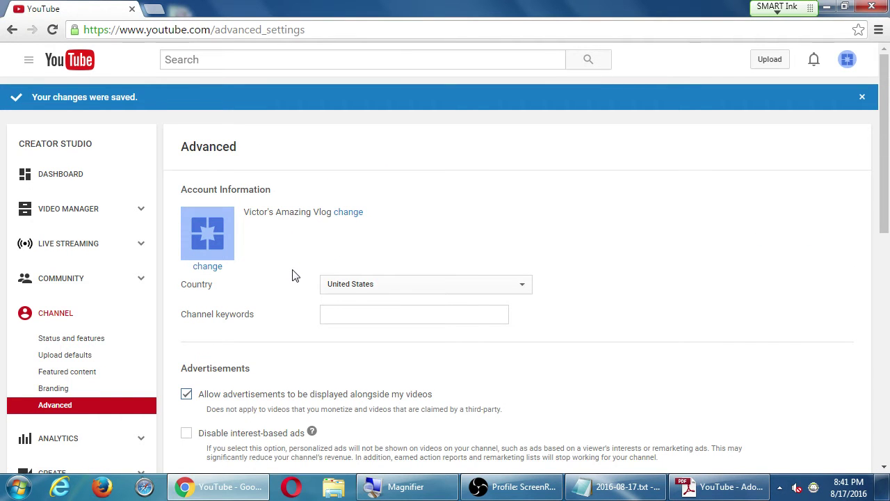
pyautogui.scroll(-1, 303, 272)
pyautogui.scroll(-3, 303, 272)
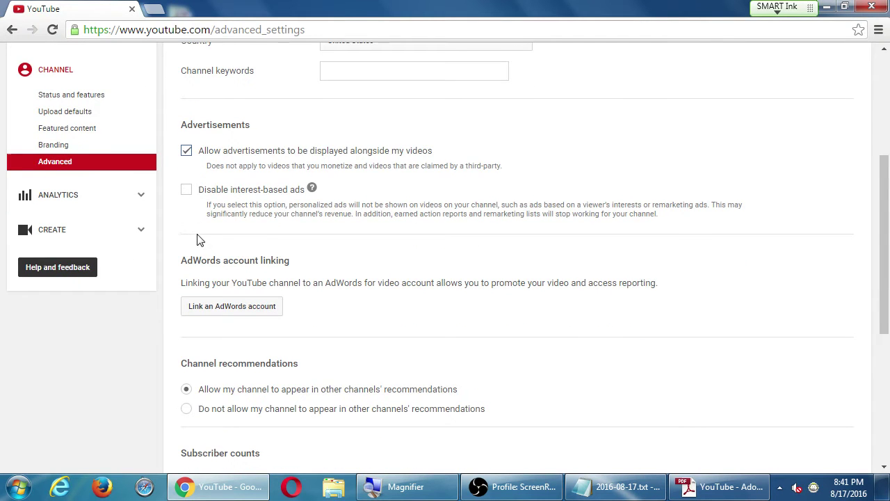
pyautogui.scroll(2, 197, 238)
pyautogui.scroll(2, 198, 240)
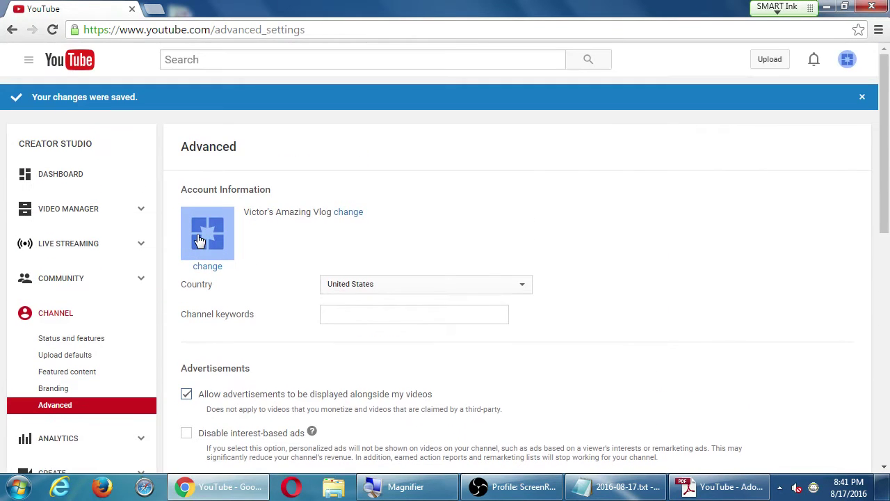
pyautogui.scroll(-1, 357, 187)
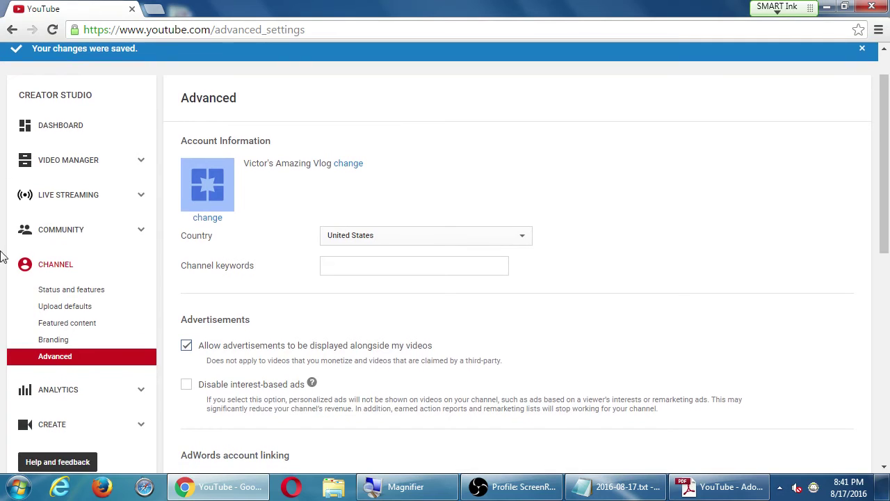